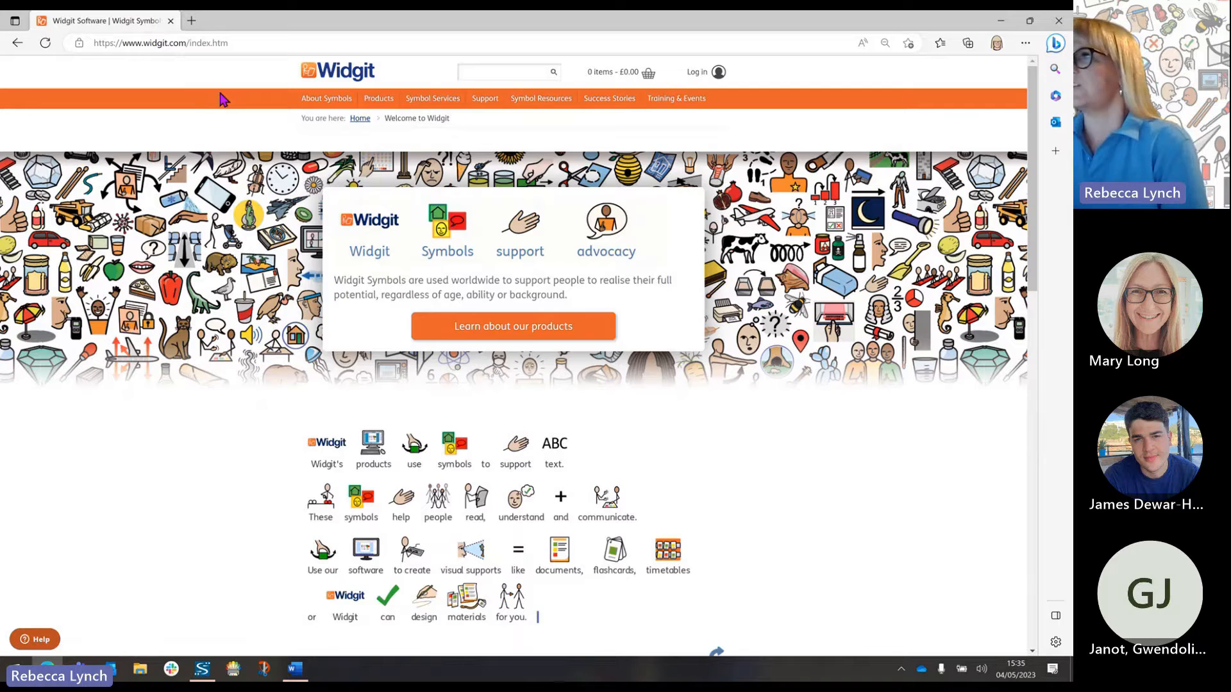
Open the Success Stories page of the Widgit website and look through the story categories and listed stories.
mouse_move(692, 102)
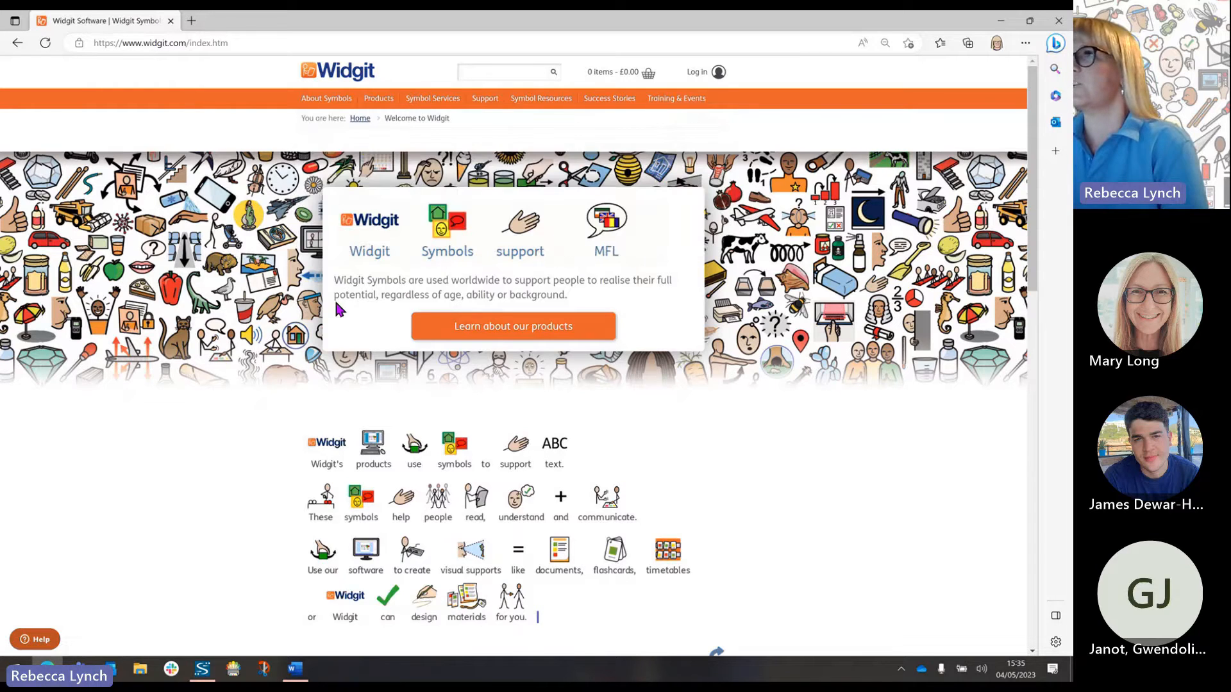
mouse_move(317, 106)
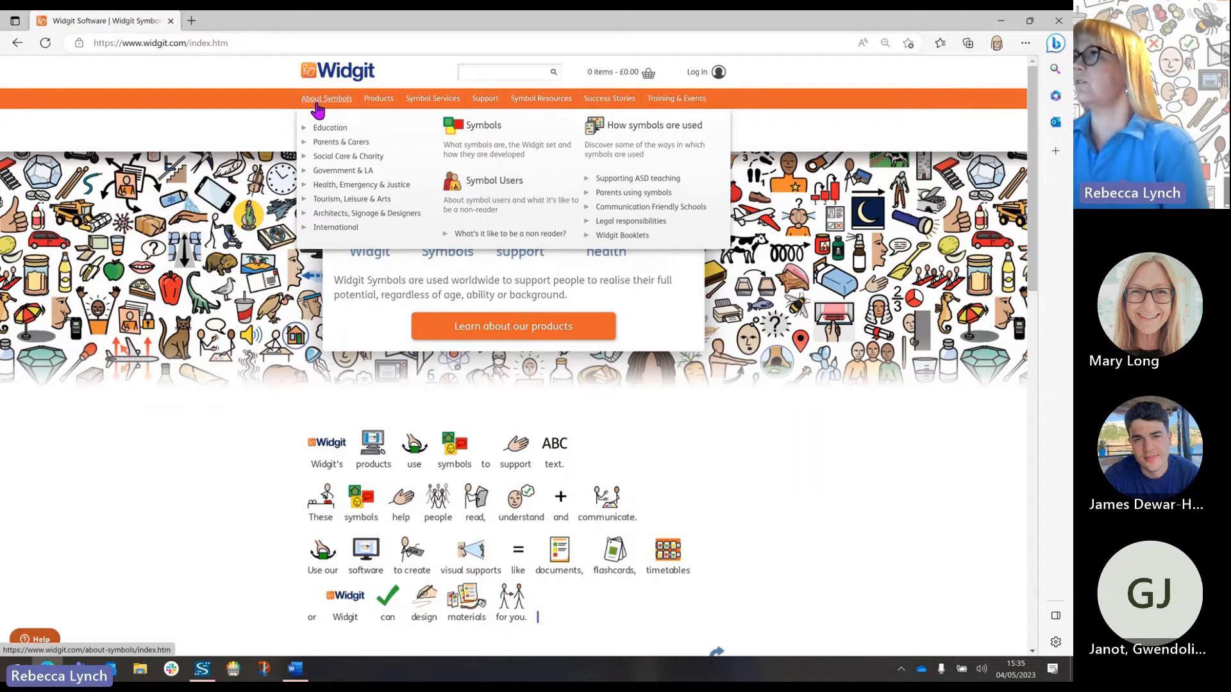
click(611, 103)
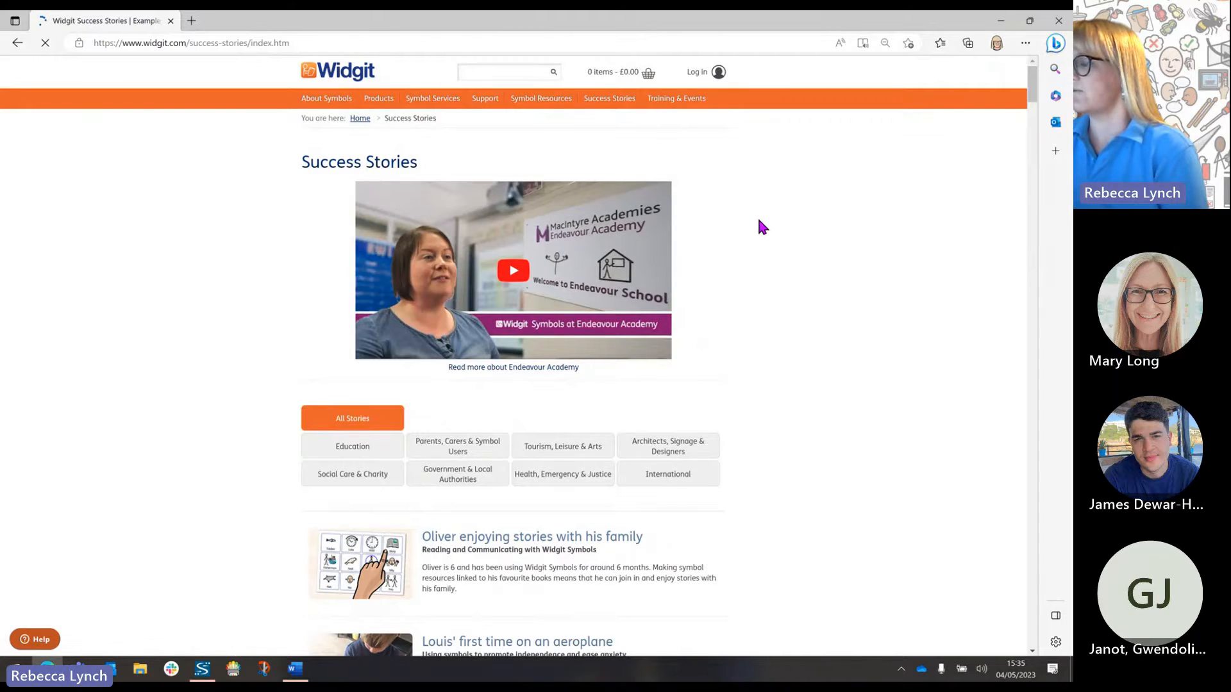
scroll(759, 220, down, 1)
scroll(758, 221, down, 6)
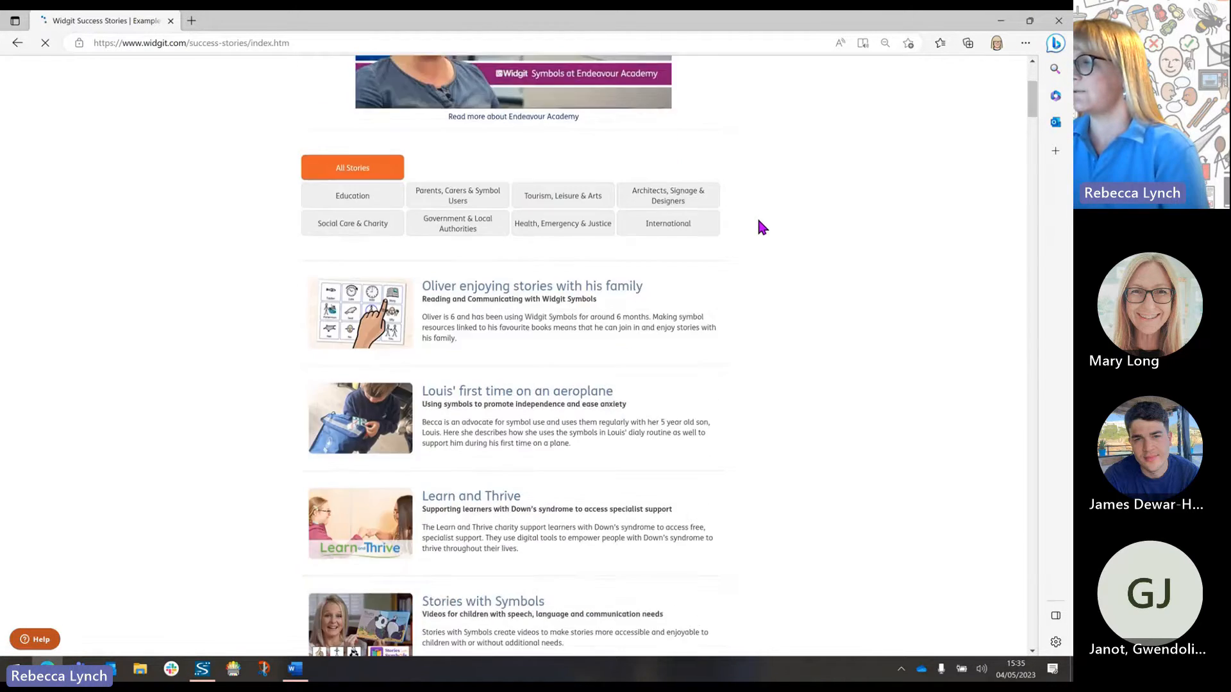
scroll(758, 226, down, 2)
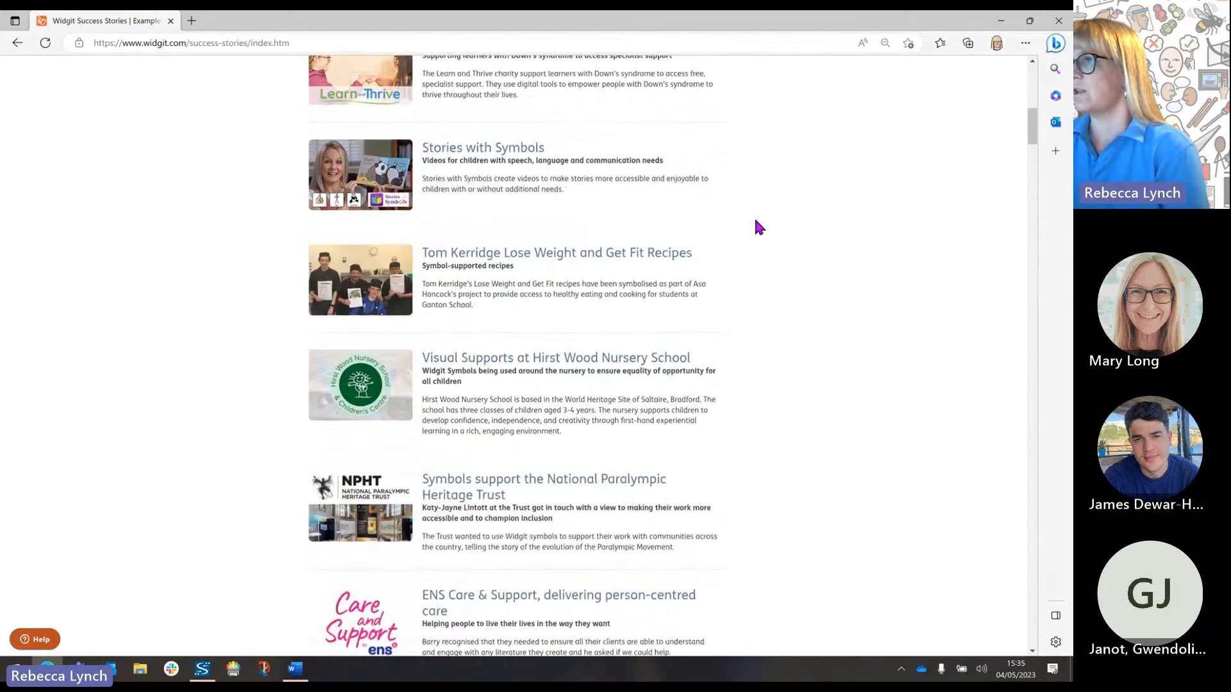
scroll(757, 226, up, 6)
scroll(757, 227, up, 2)
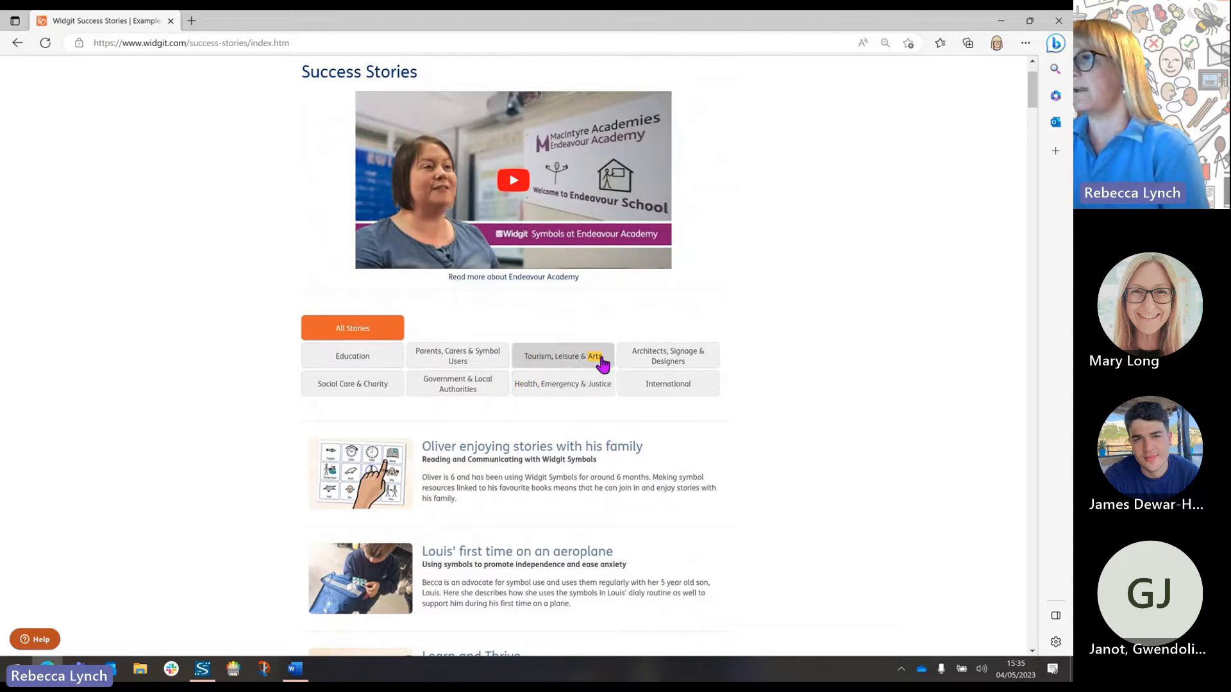
mouse_move(570, 366)
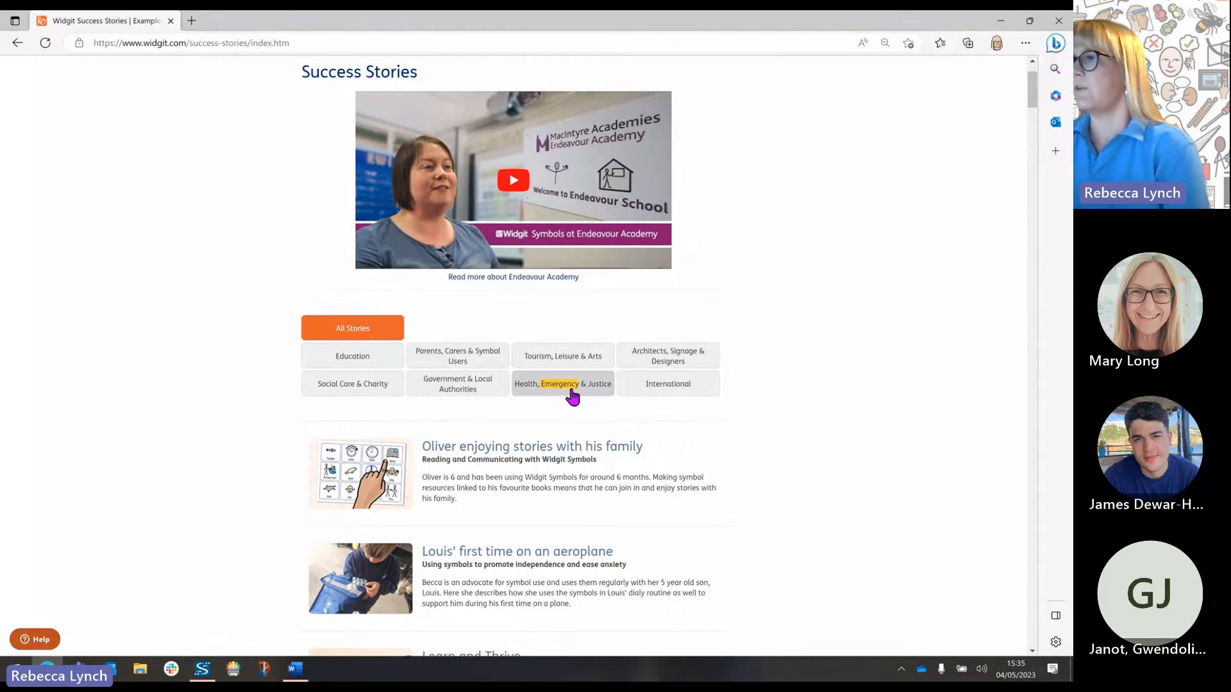
mouse_move(571, 394)
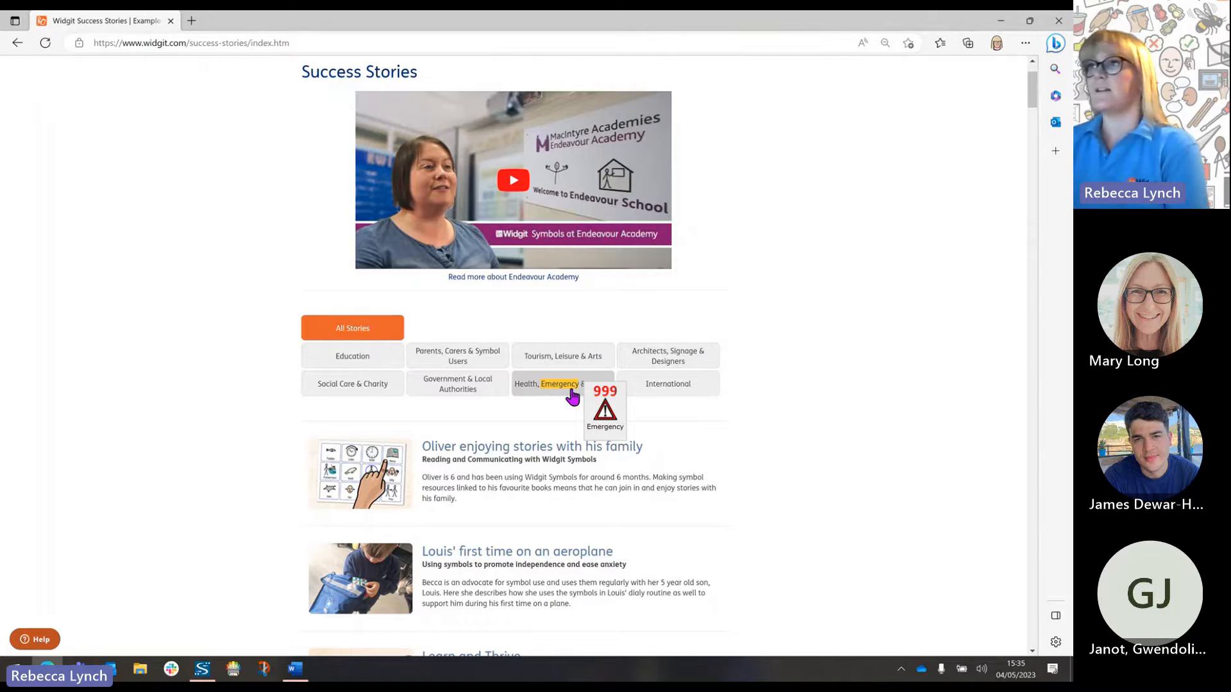
scroll(767, 374, down, 2)
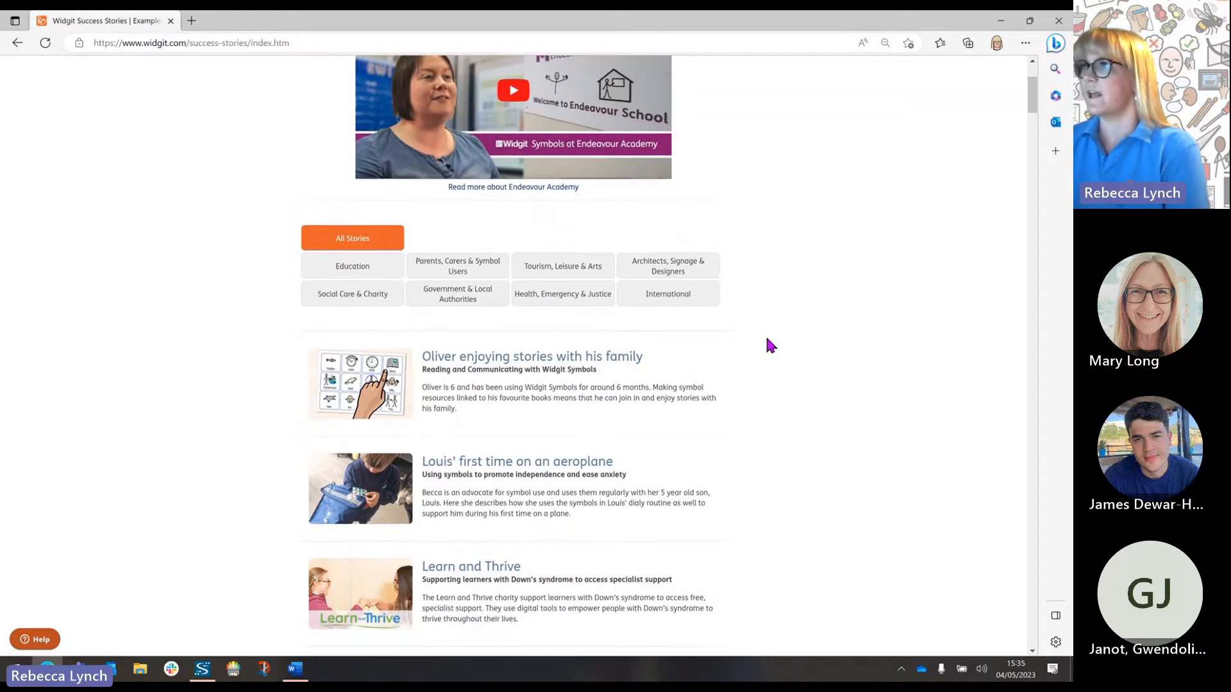
scroll(768, 339, up, 3)
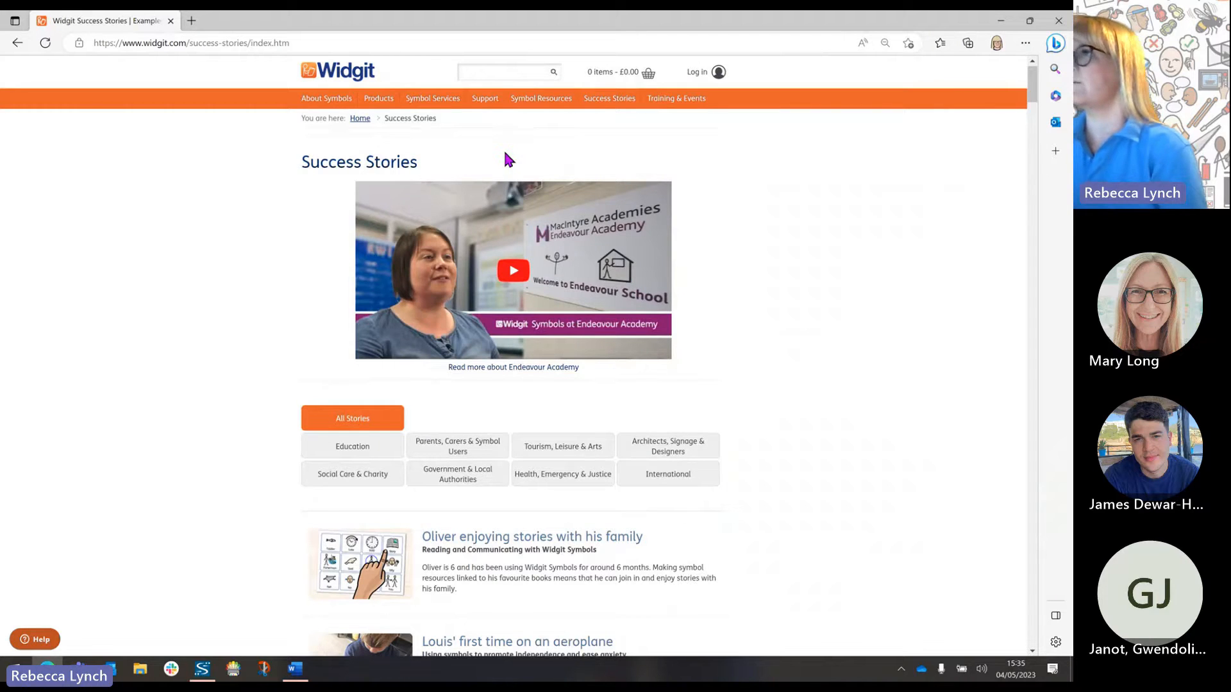
Open the InPrint 3 technical support page and go to its Getting Started Webinars.
mouse_move(485, 103)
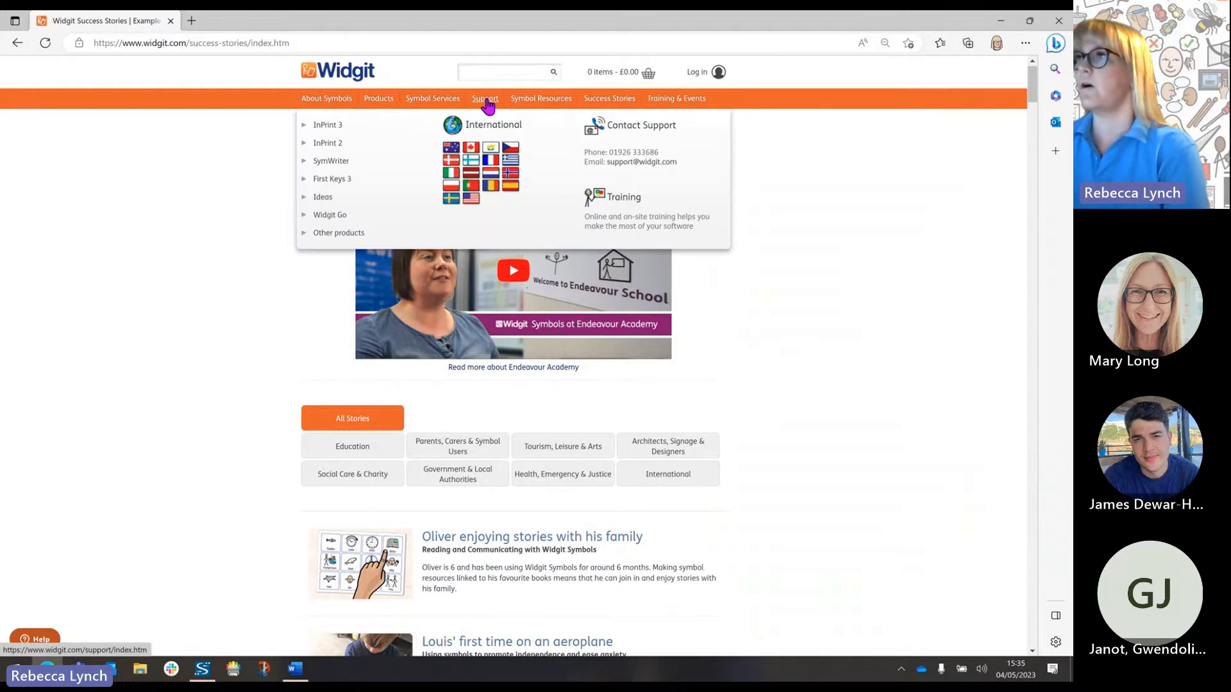
click(485, 103)
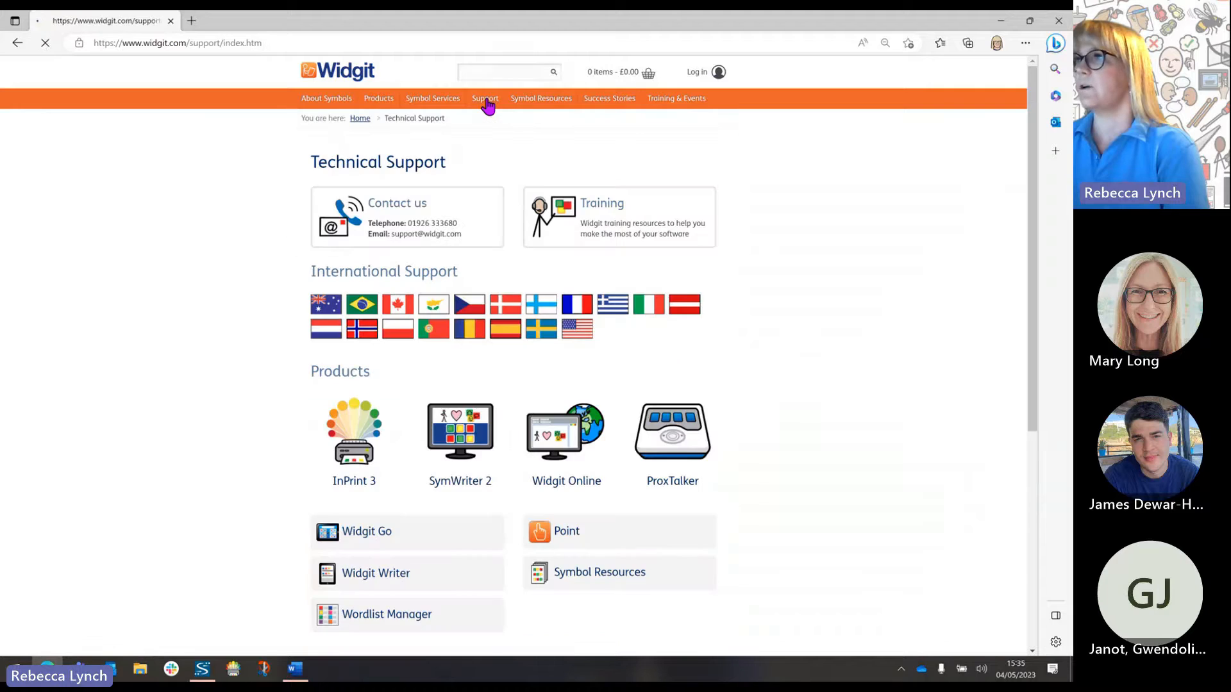
click(357, 435)
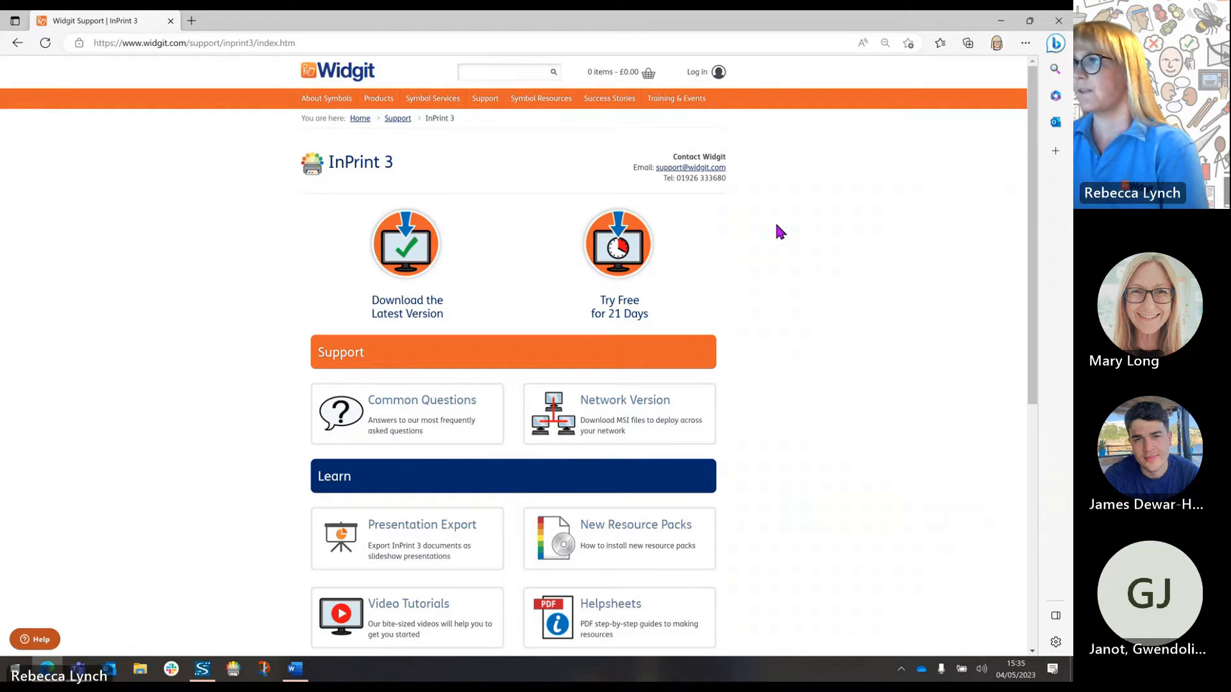
scroll(761, 232, down, 2)
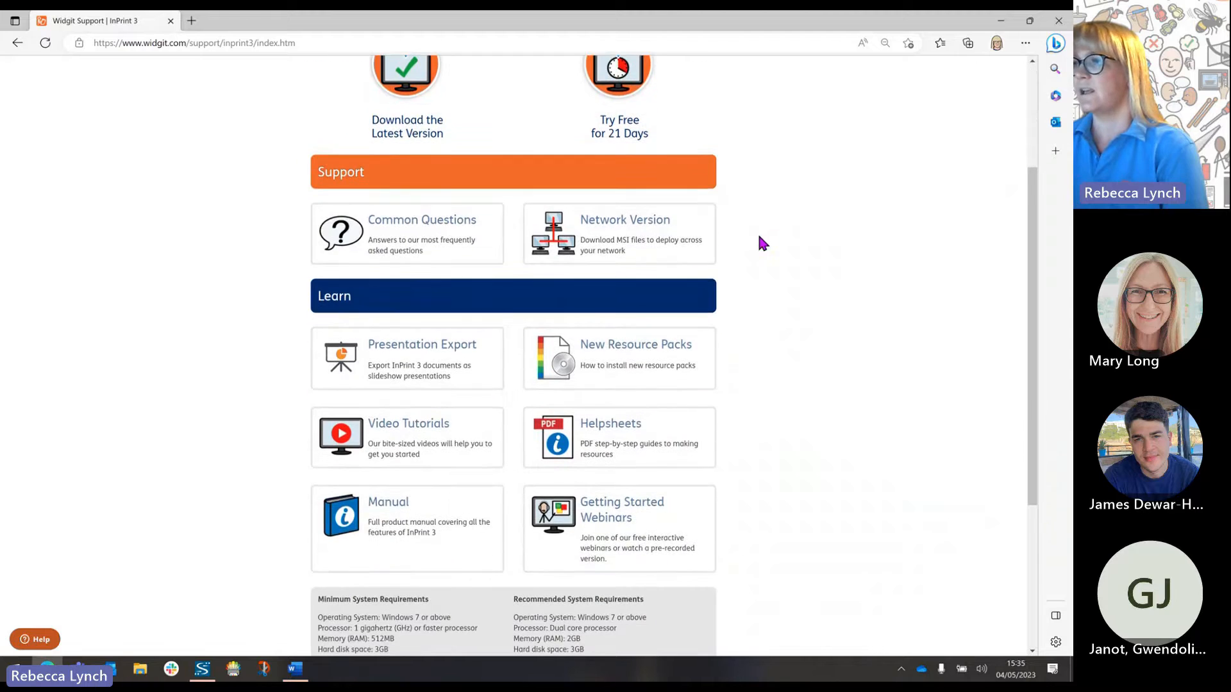
click(650, 522)
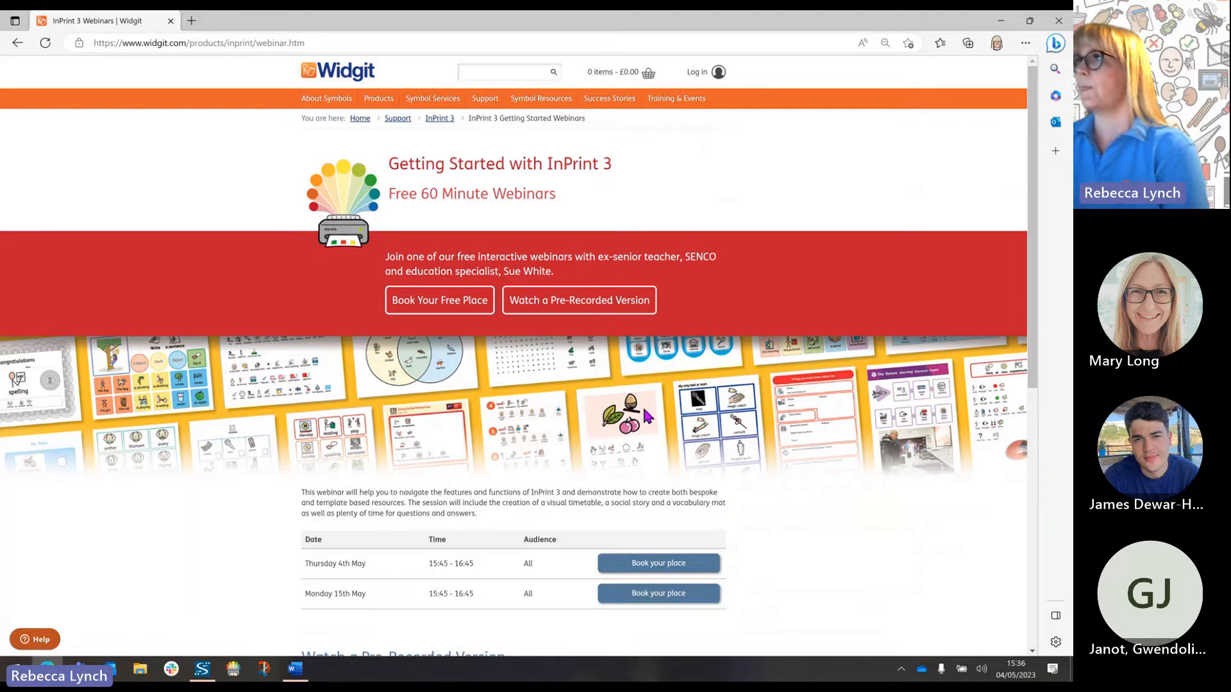
Open the Symbol Resources page and look through the popular and latest resource packs.
click(540, 101)
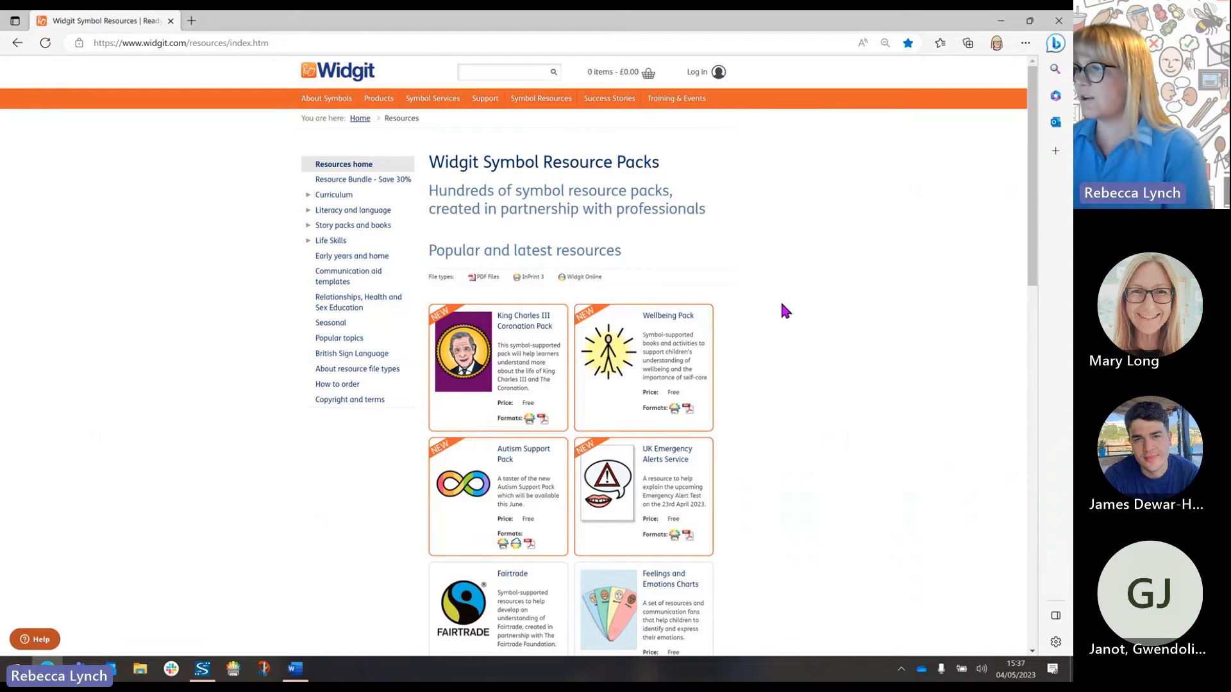
scroll(782, 304, down, 6)
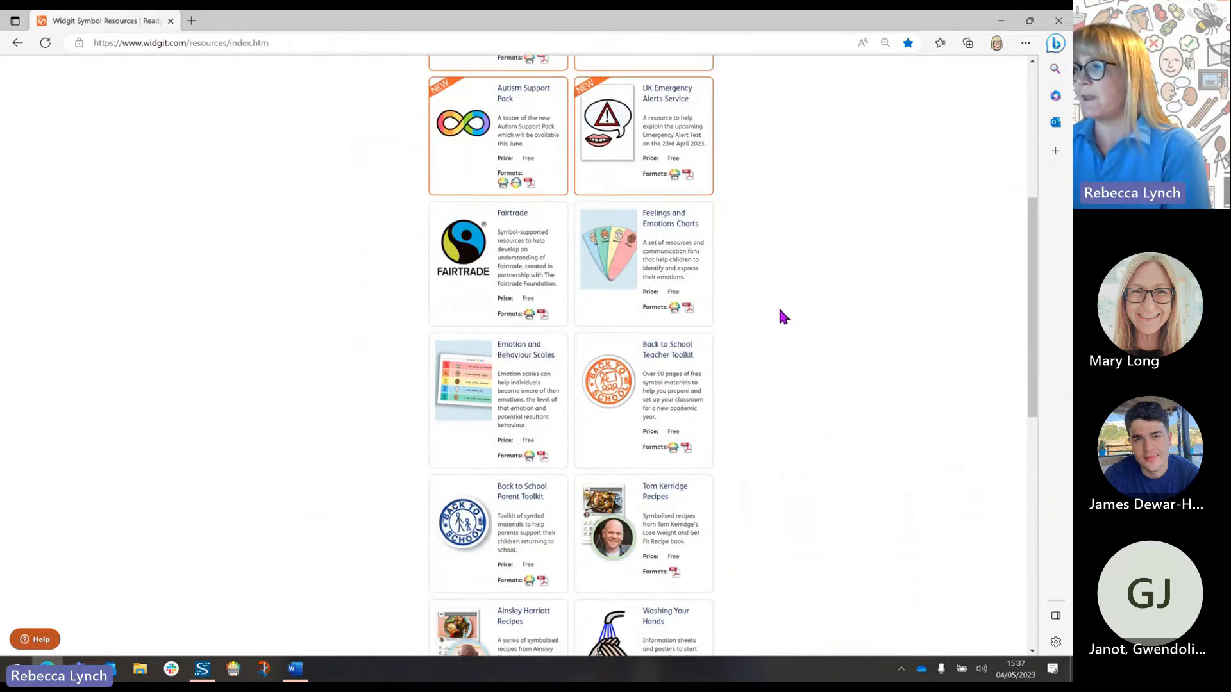
scroll(780, 311, down, 3)
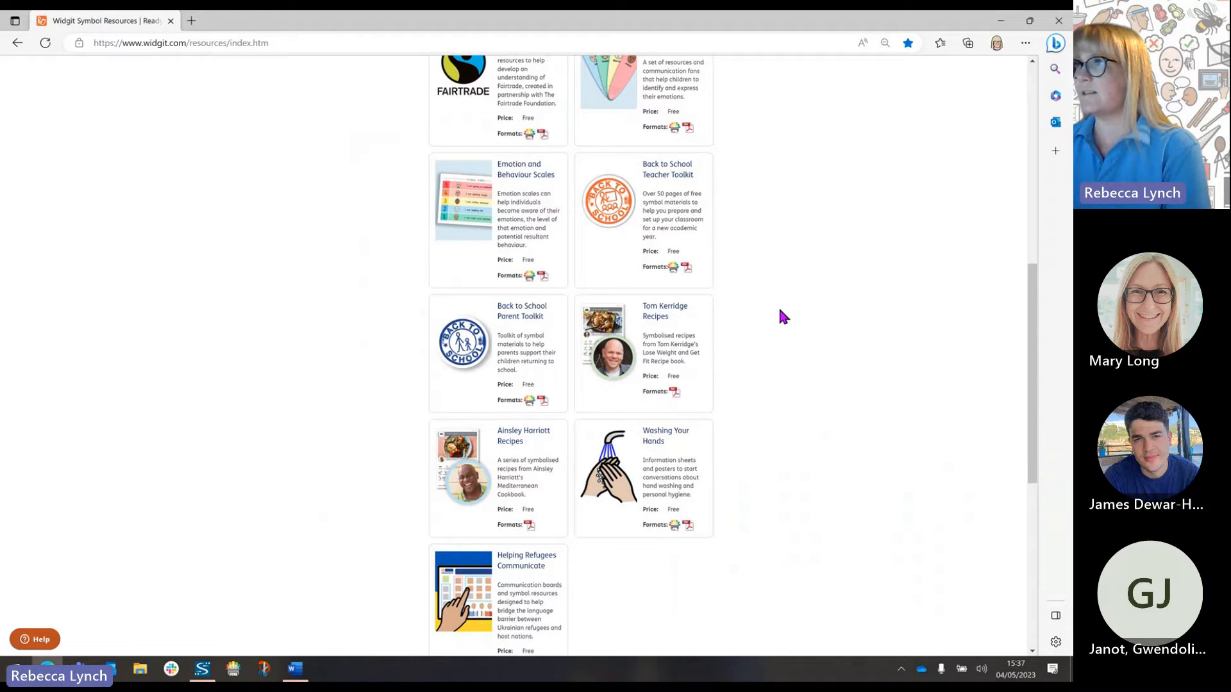
scroll(780, 311, up, 5)
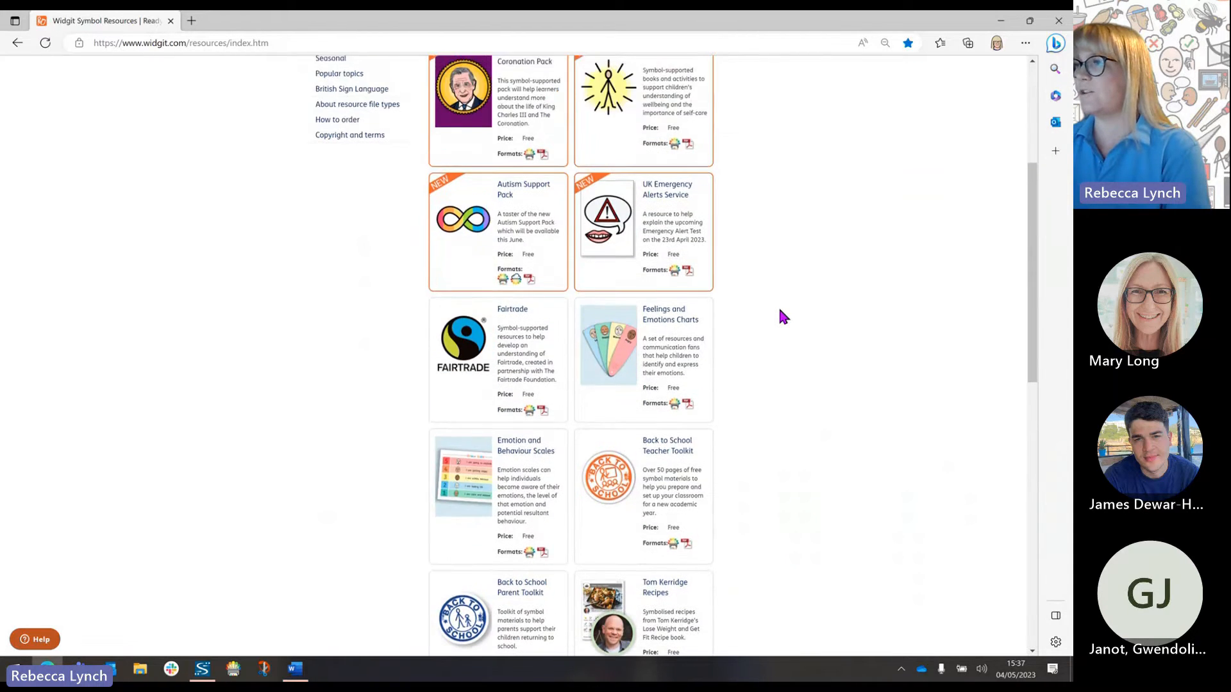
scroll(780, 311, up, 3)
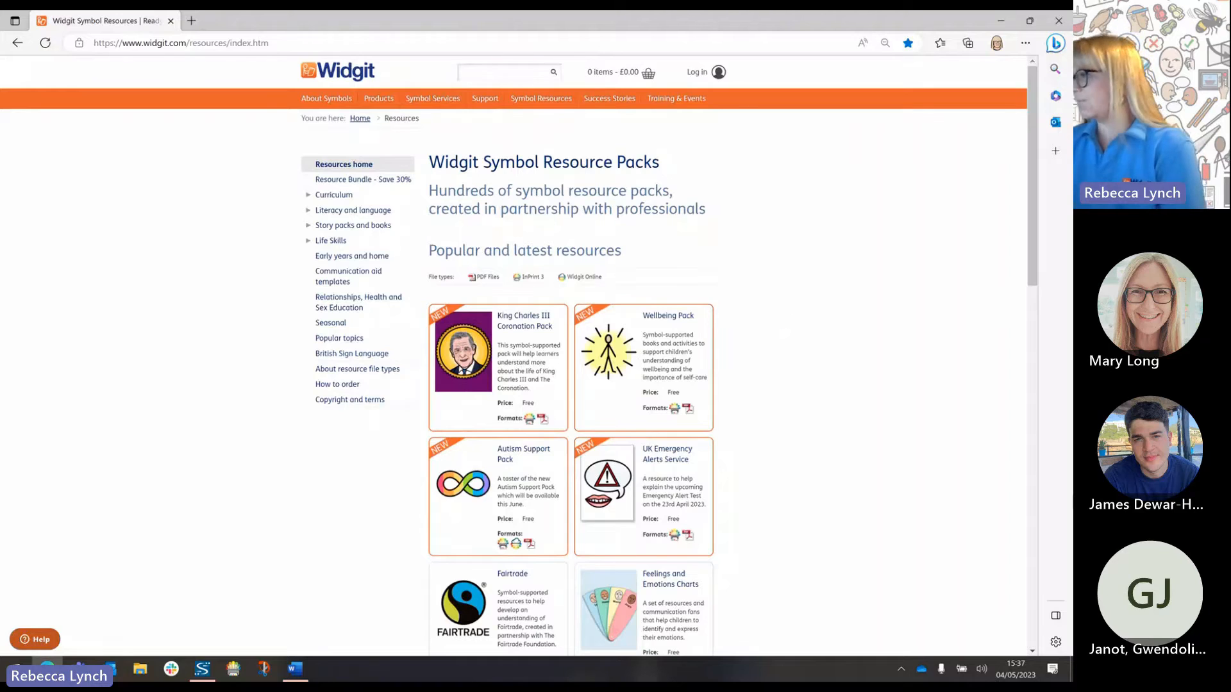
click(965, 540)
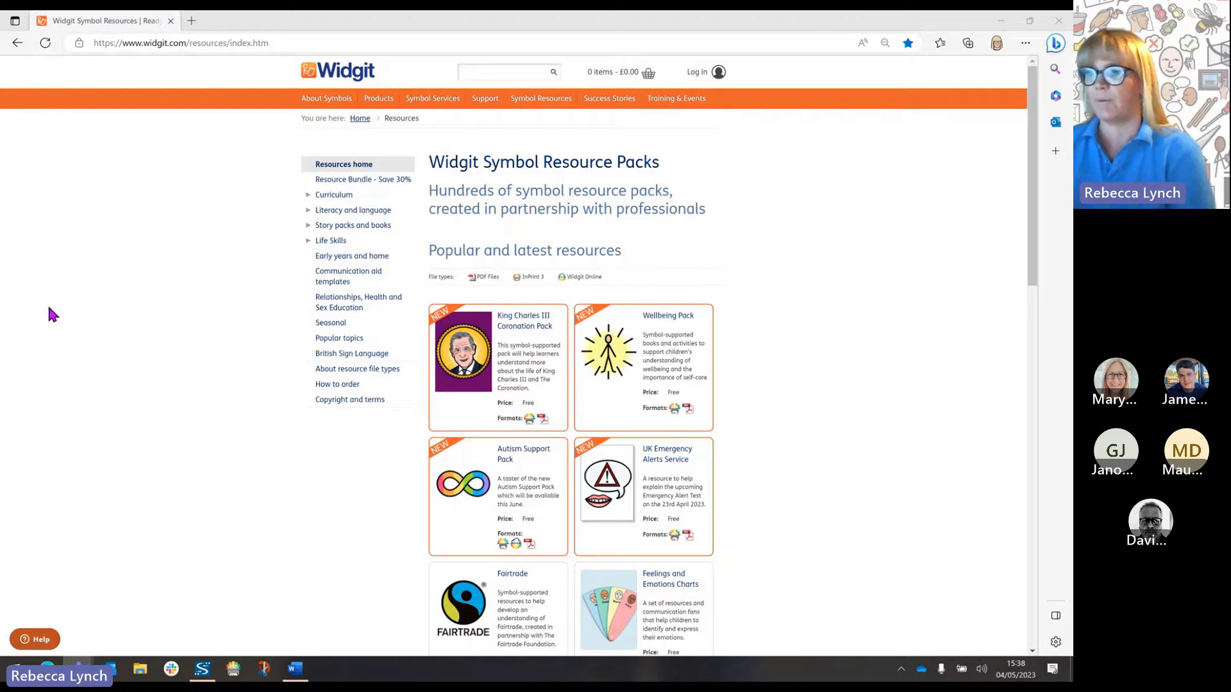
Switch to InPrint and view the Activities and Games and Flashcards template folders, returning to the main Templates list.
click(234, 672)
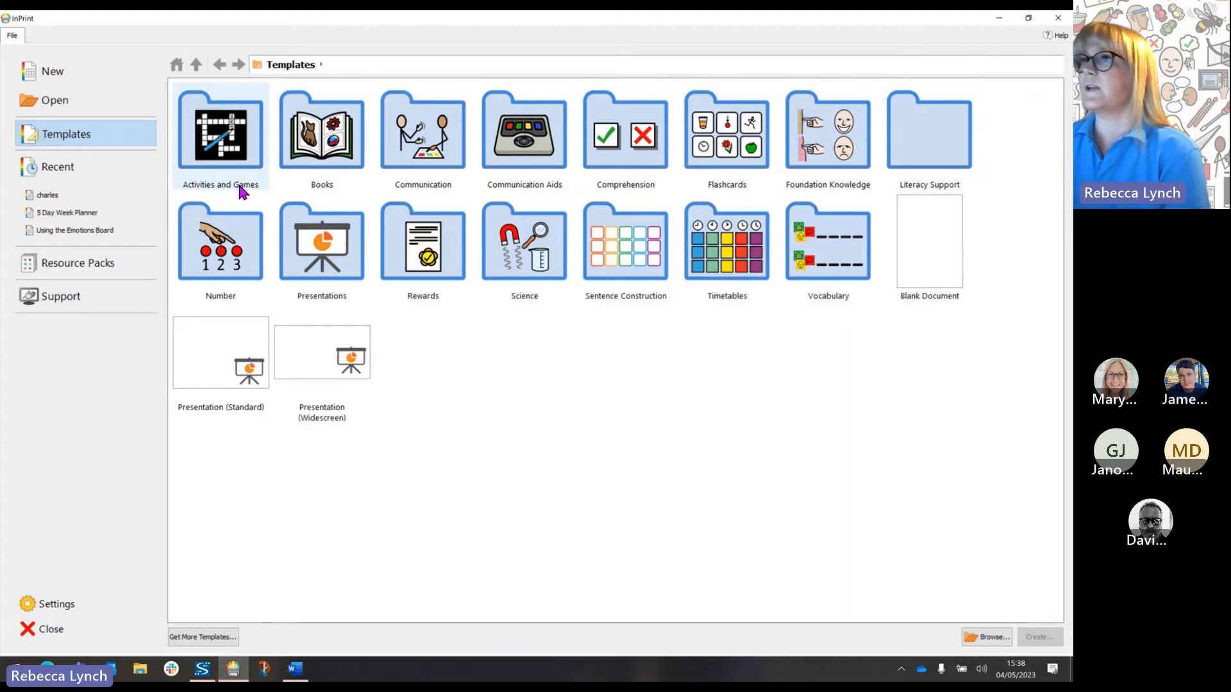
click(236, 157)
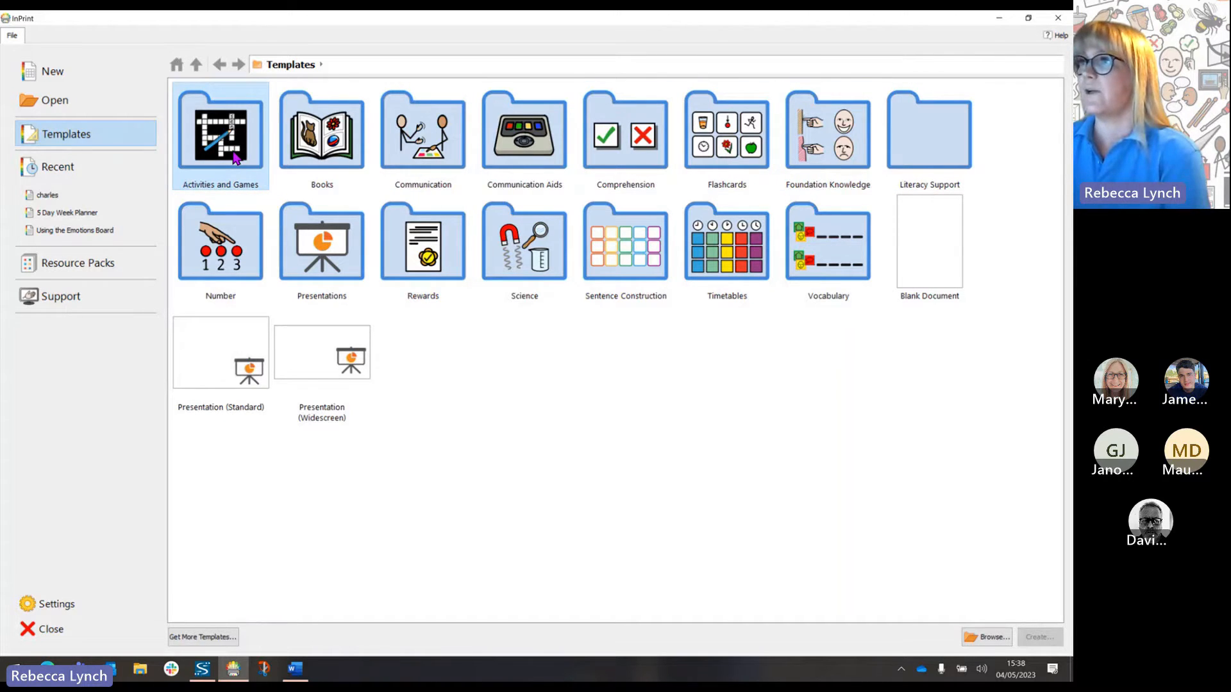
double_click(236, 158)
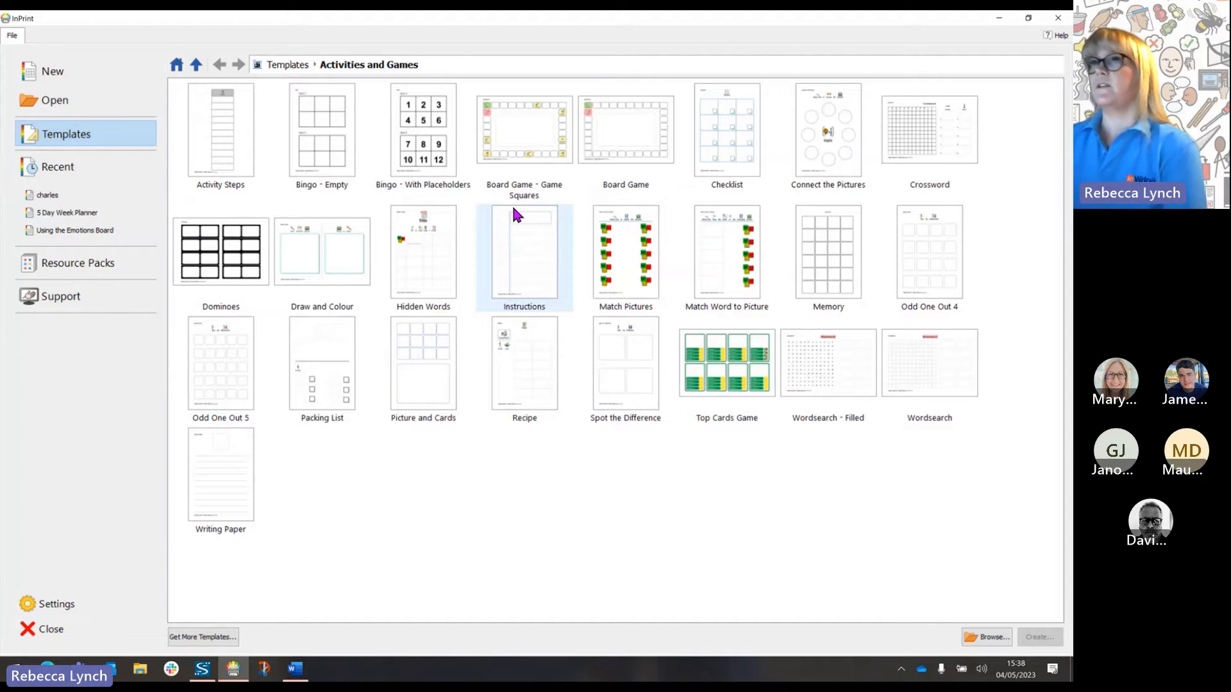
click(287, 65)
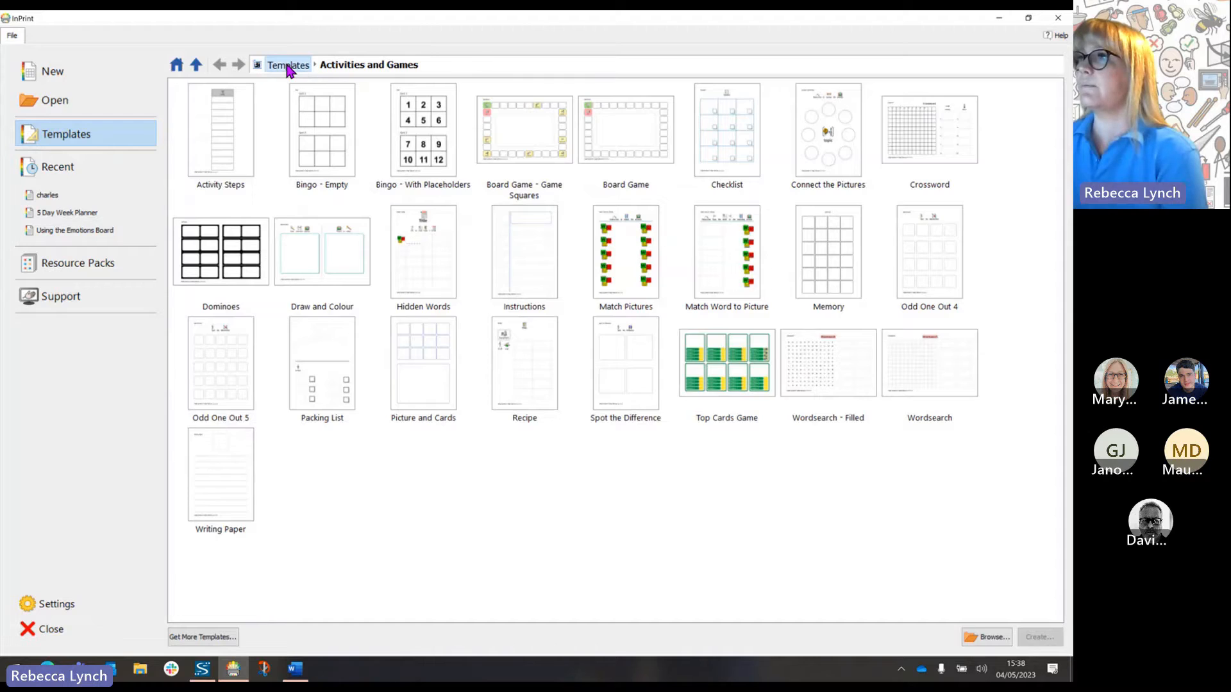
click(713, 142)
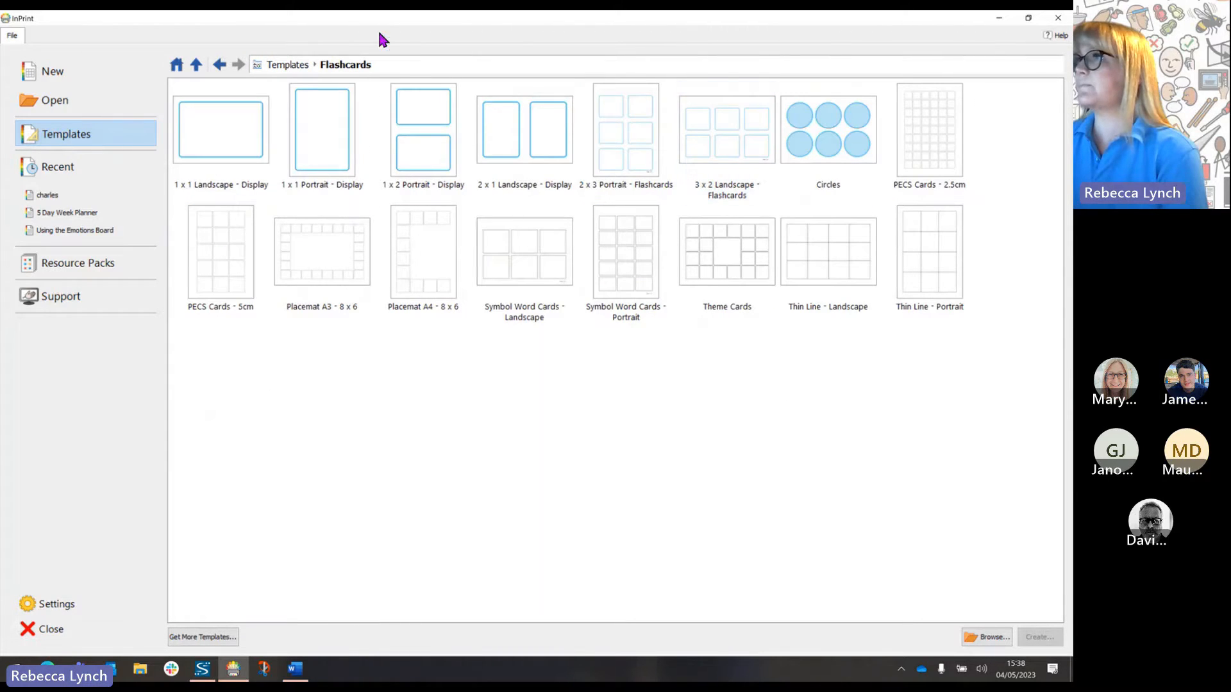
click(292, 65)
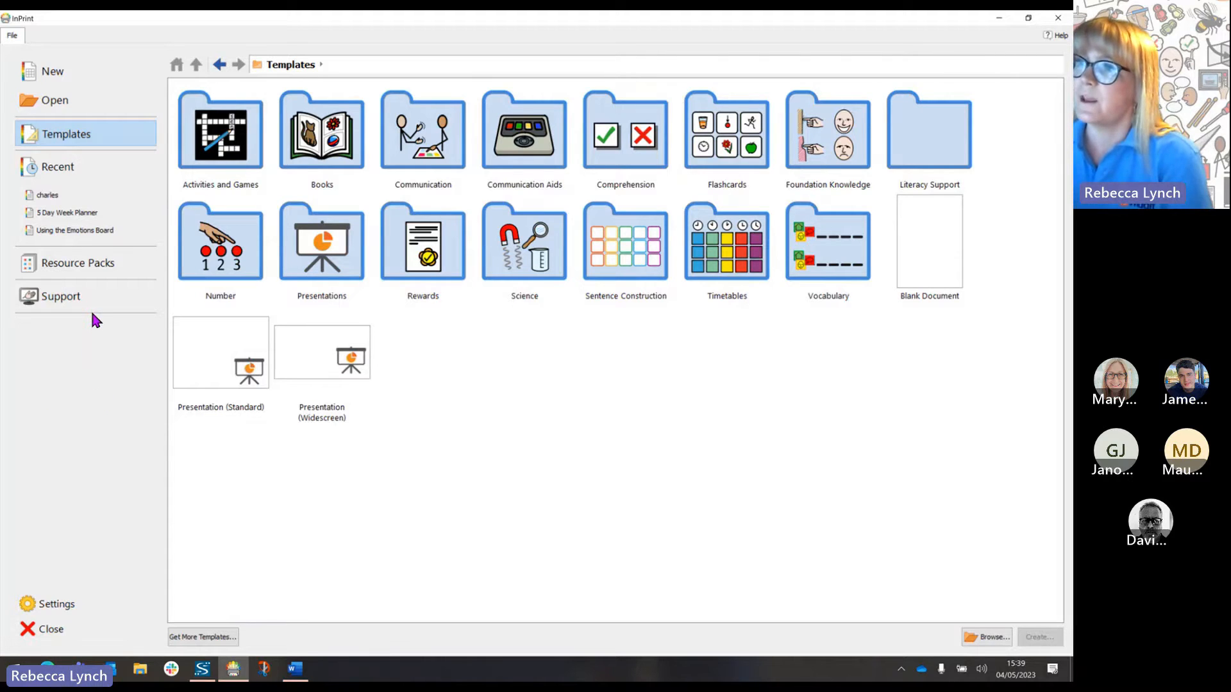
Browse the installed resource packs, viewing the contents of Feeling and Emotions Charts and Remembrance Day.
click(90, 273)
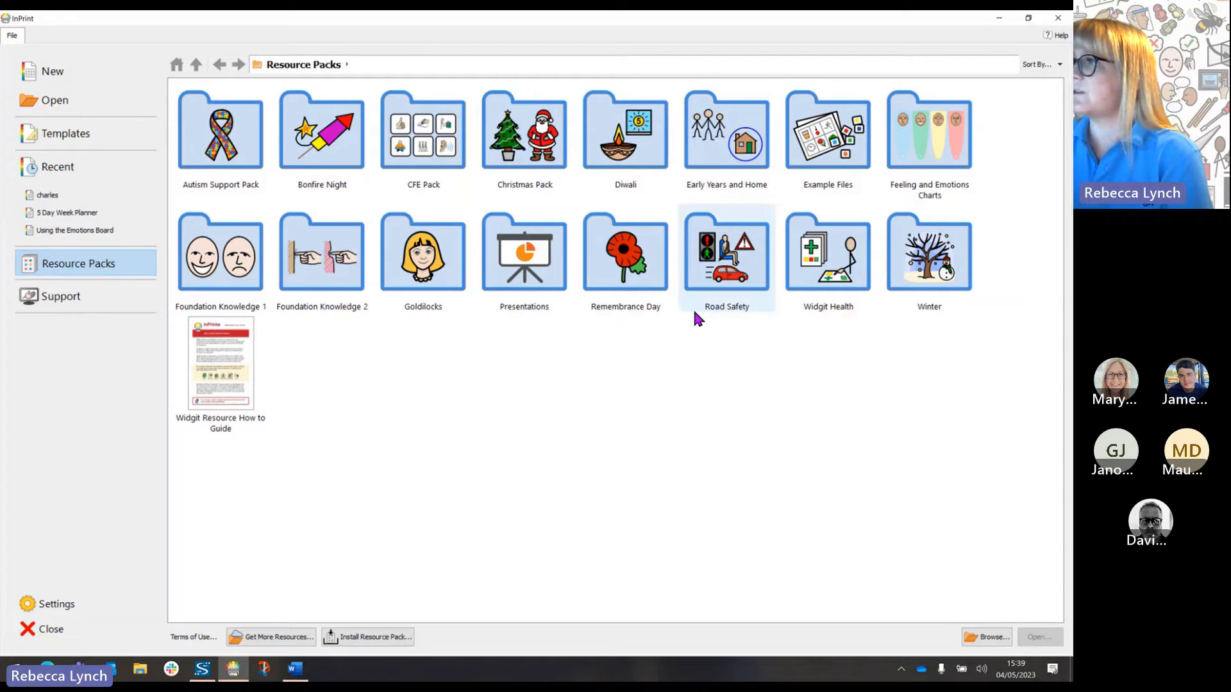
double_click(932, 154)
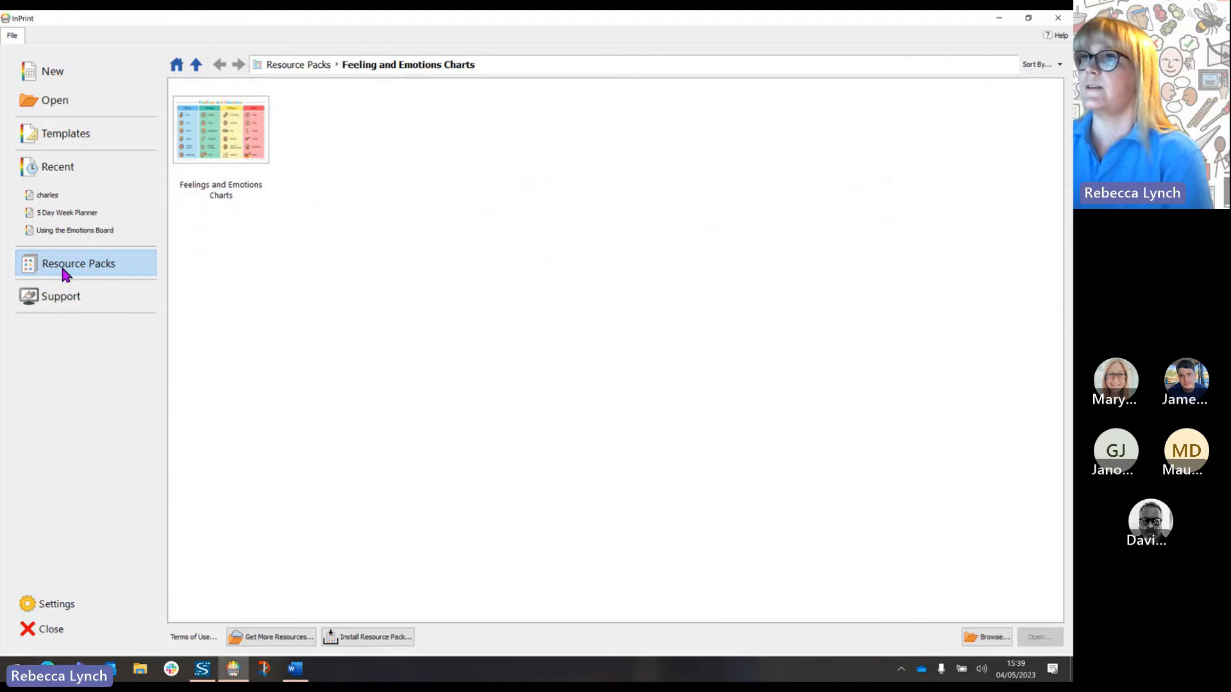
click(302, 67)
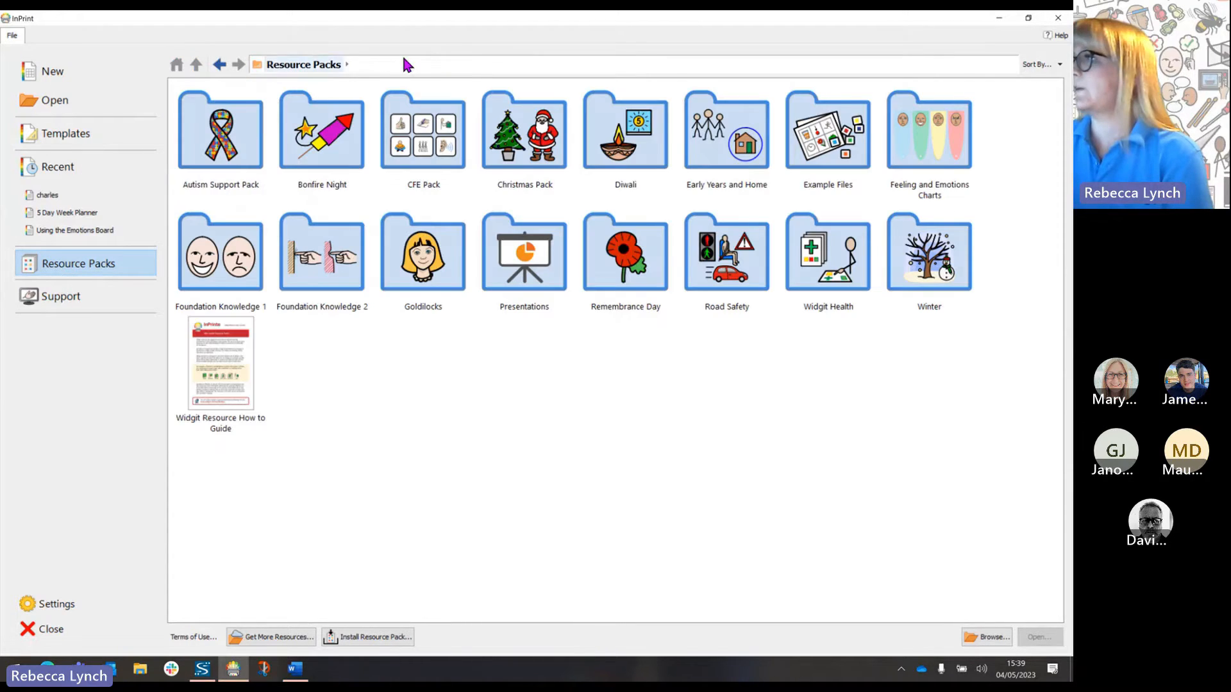
double_click(594, 282)
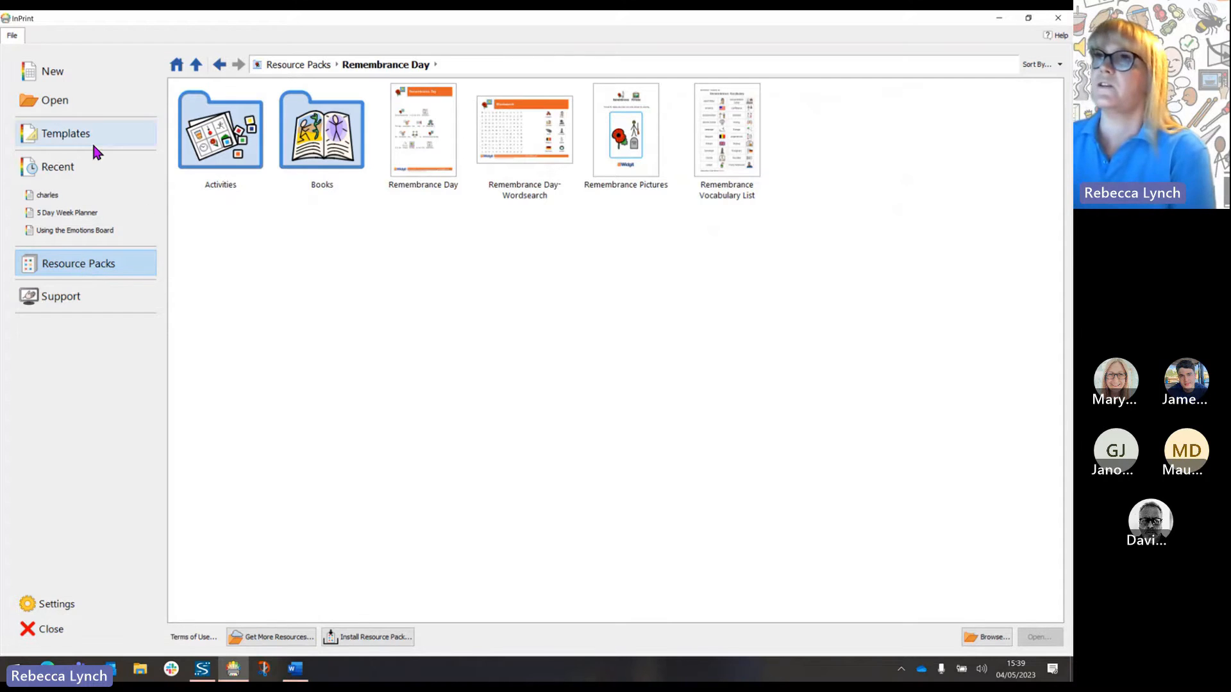
Create a new blank document and set its page orientation to Landscape.
click(51, 75)
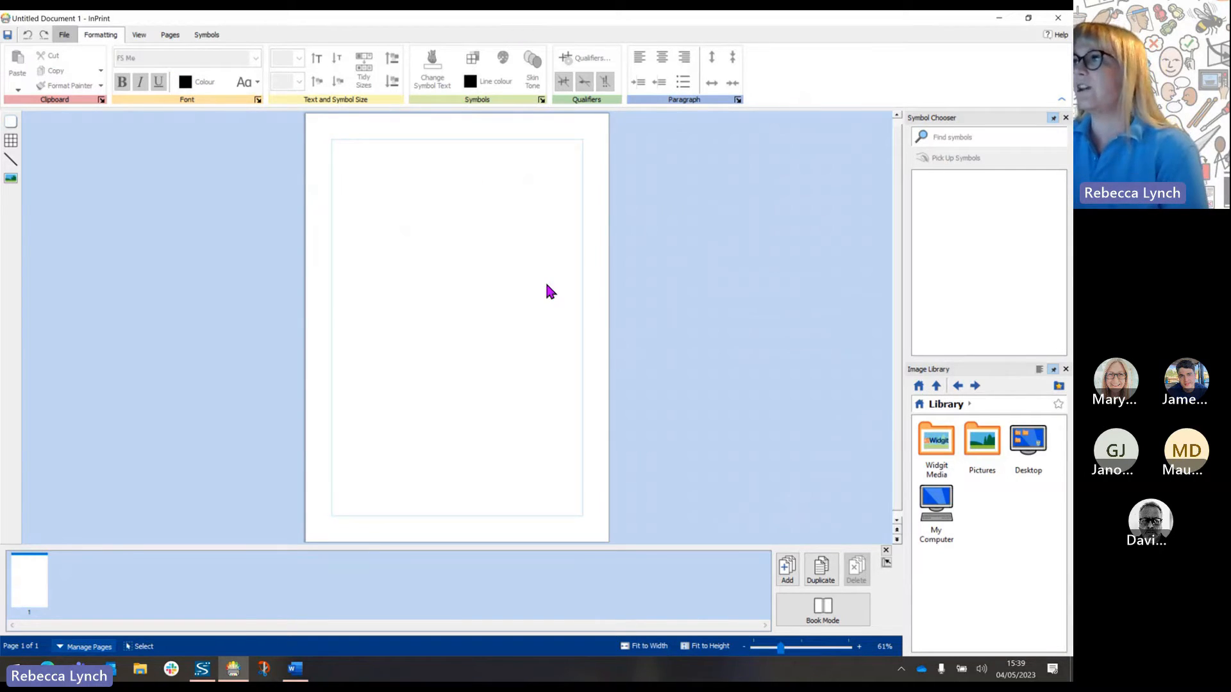
click(170, 35)
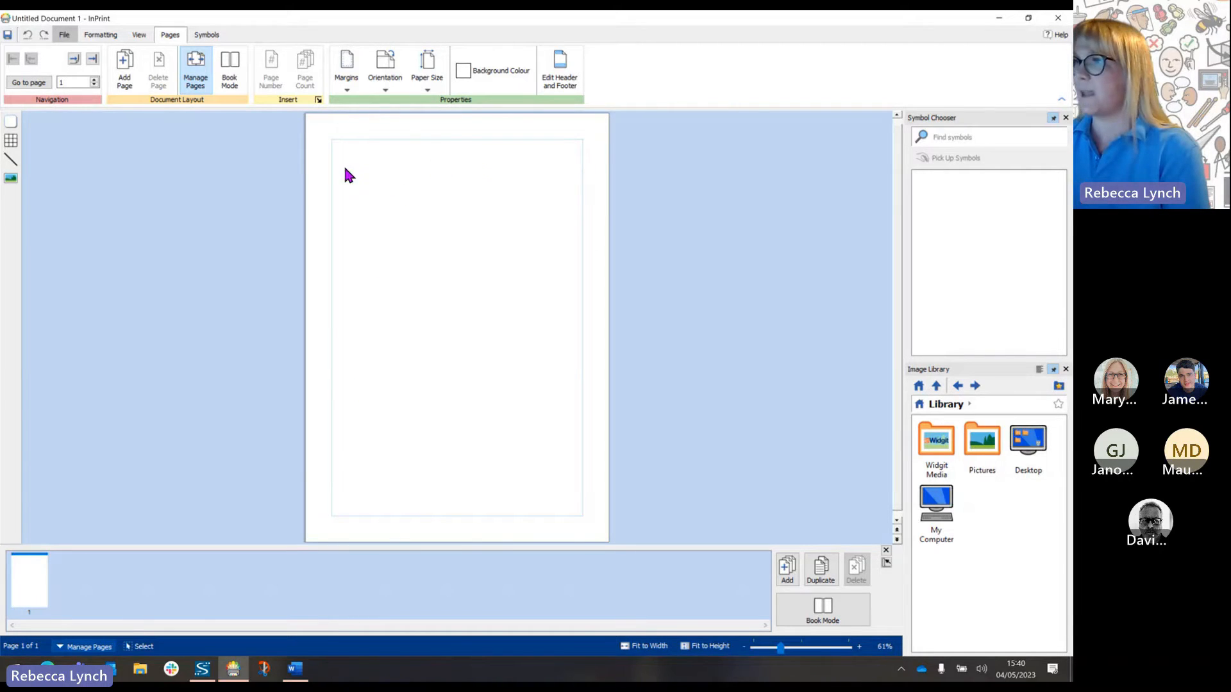
click(387, 82)
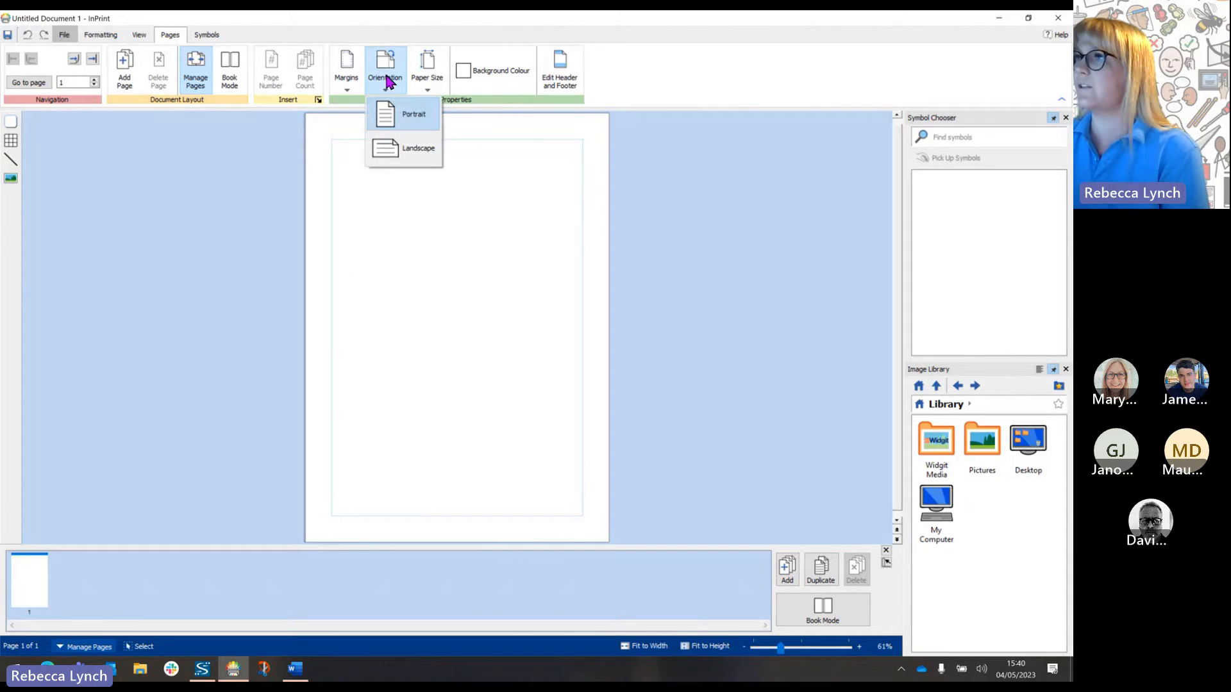
click(427, 149)
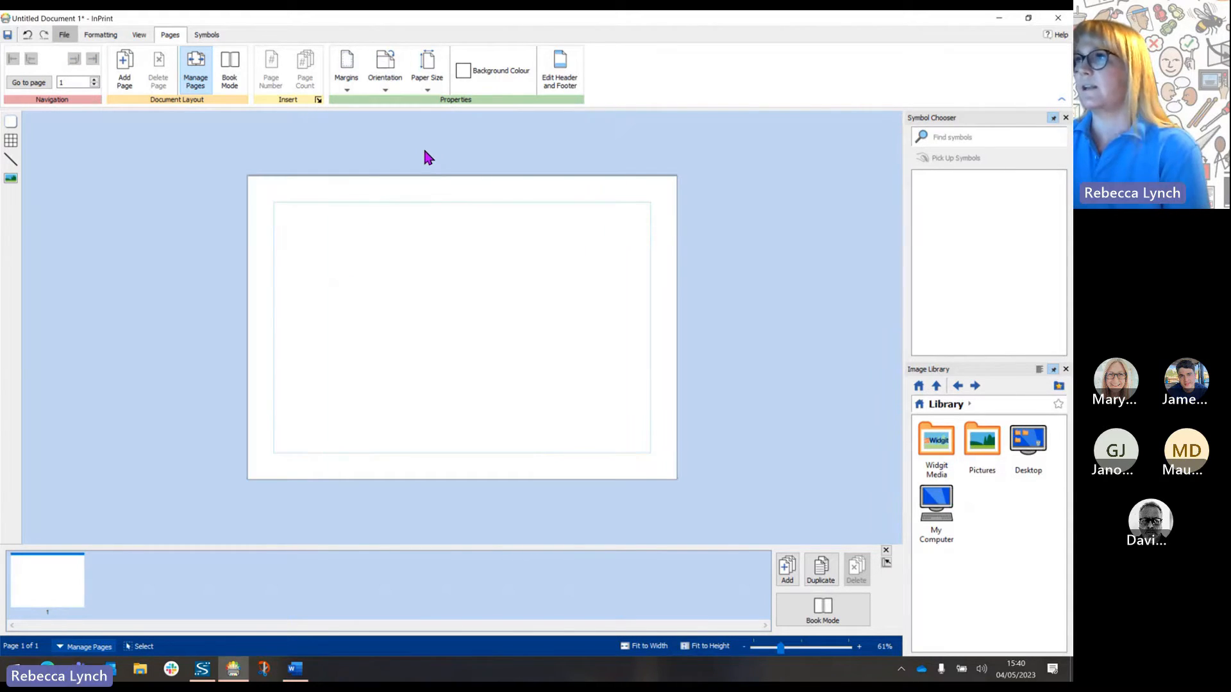
Change the page orientation to Portrait.
click(379, 77)
click(413, 123)
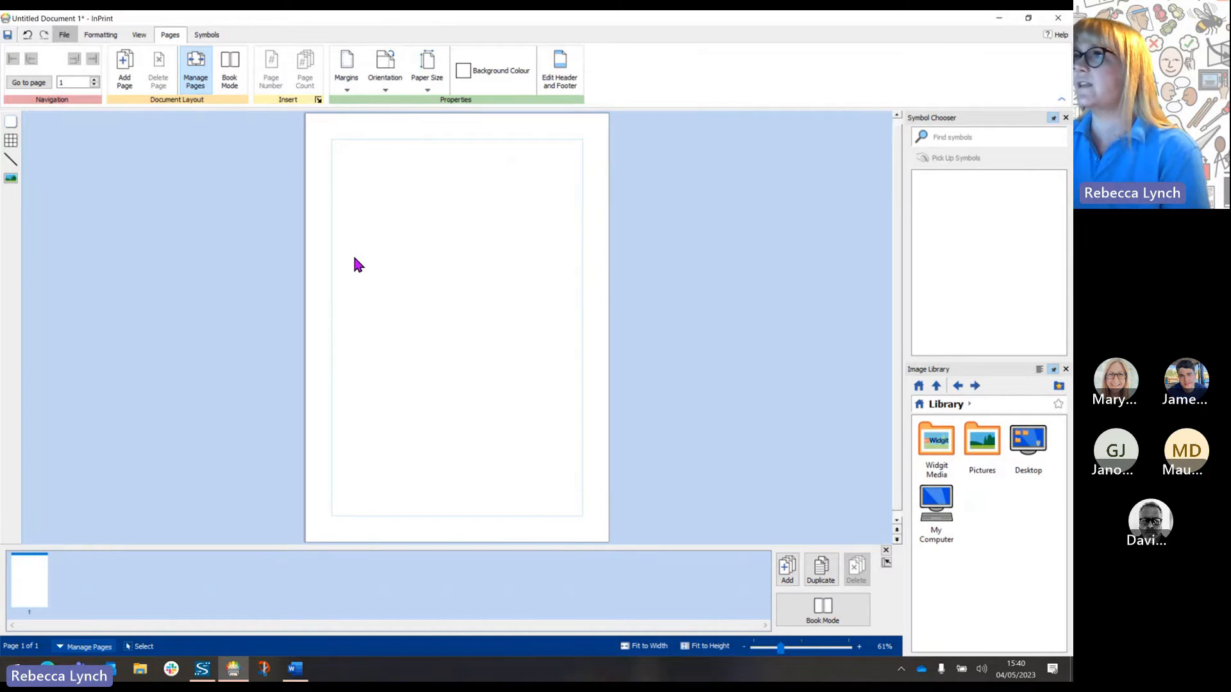
Try the Narrow, Wide and None page margins, and return the page to Normal margins.
click(354, 81)
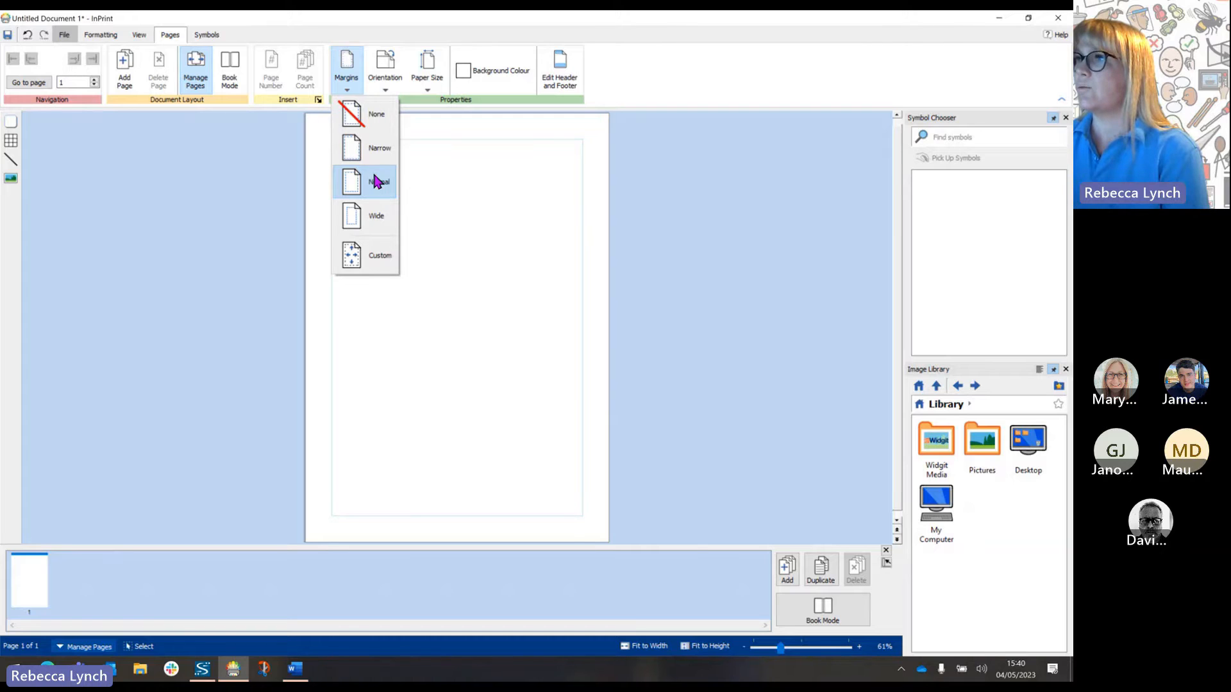
click(366, 148)
click(354, 82)
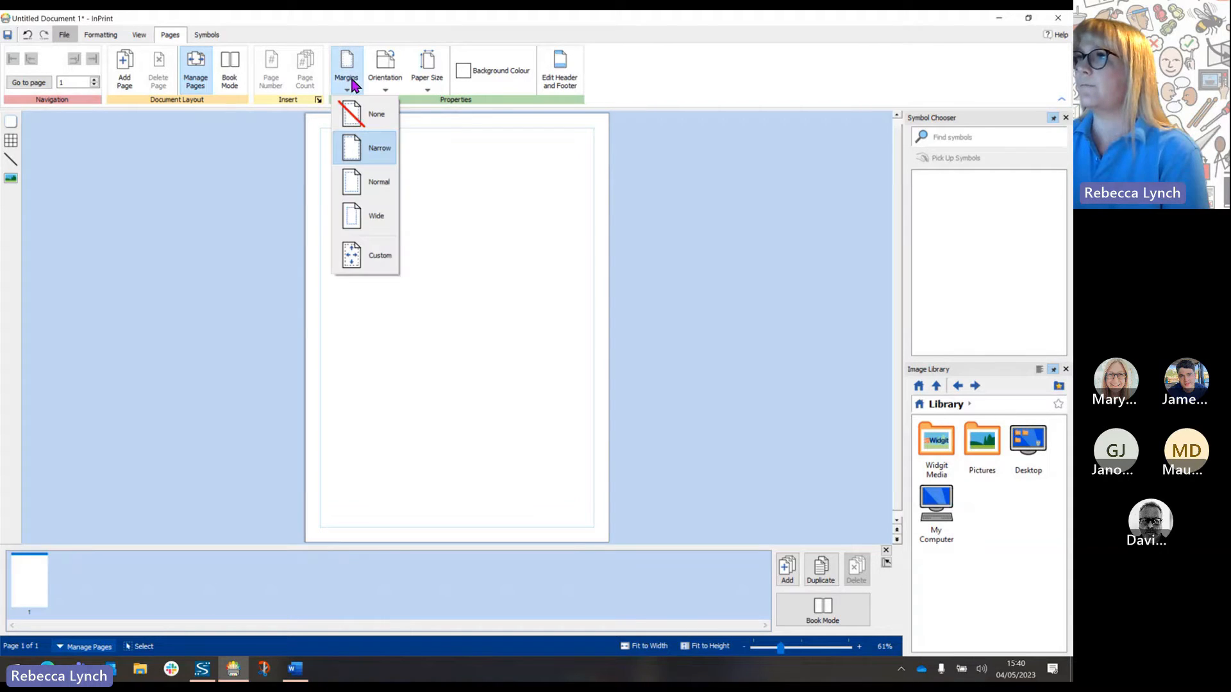
click(387, 214)
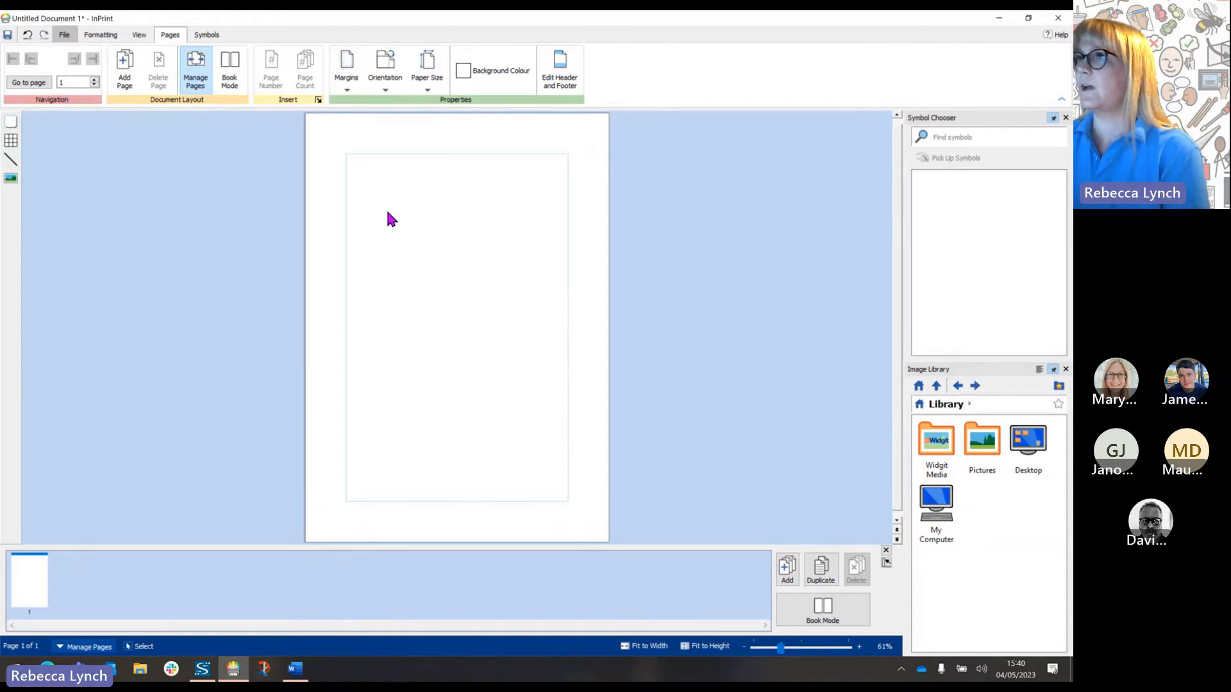
click(339, 90)
click(377, 128)
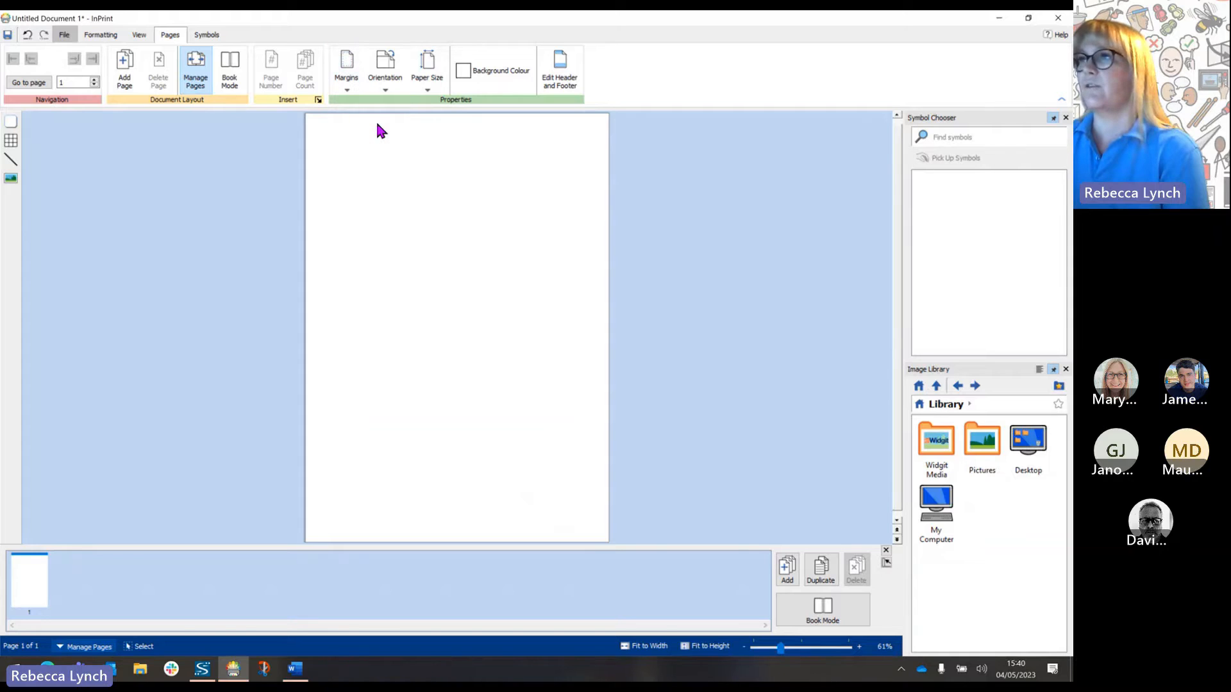
click(353, 67)
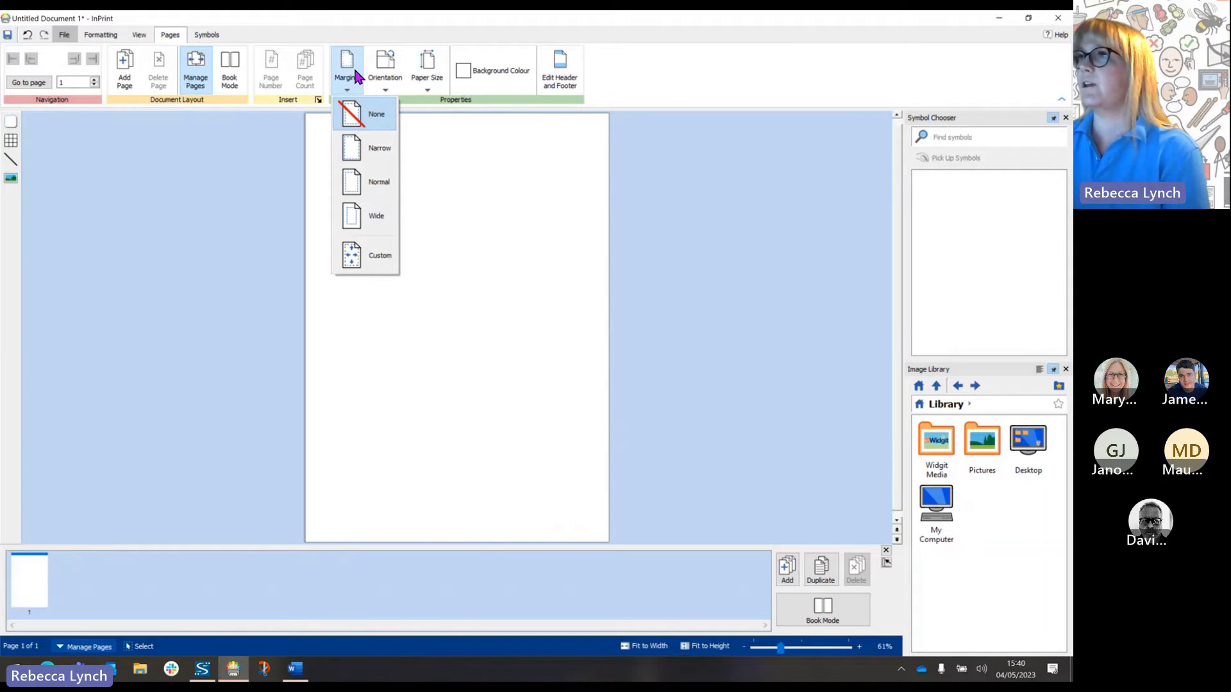
click(377, 186)
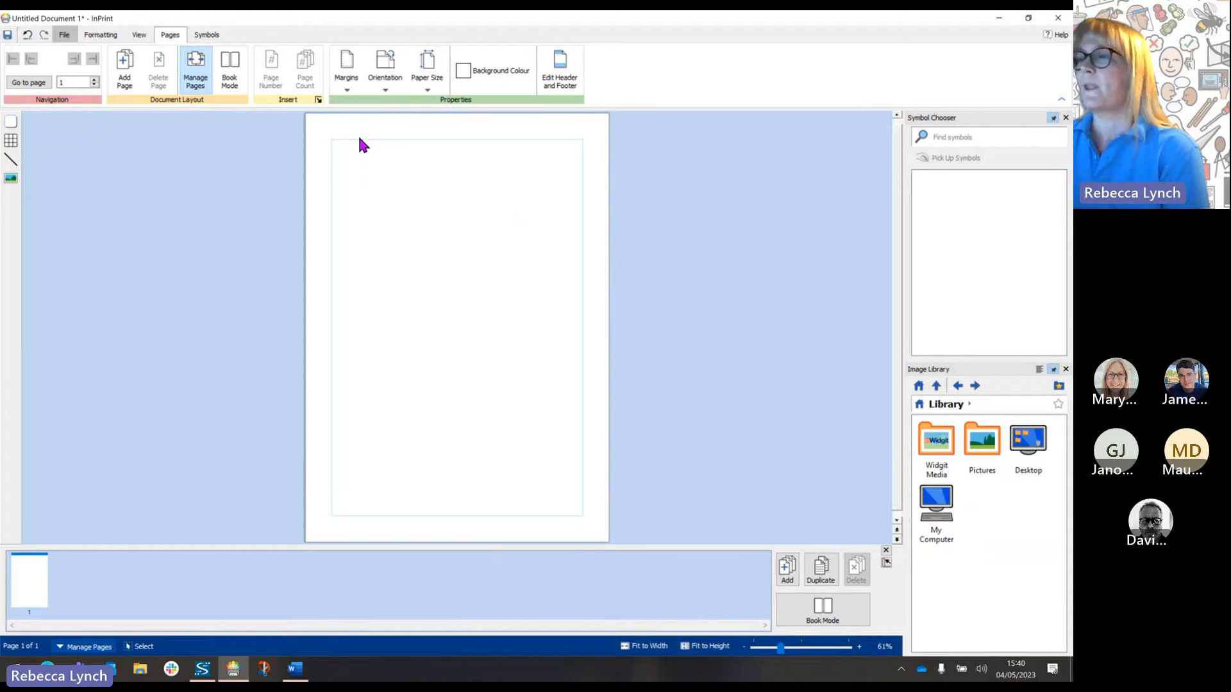
Add one page after the current page and another before it, and delete one of the added pages.
click(124, 69)
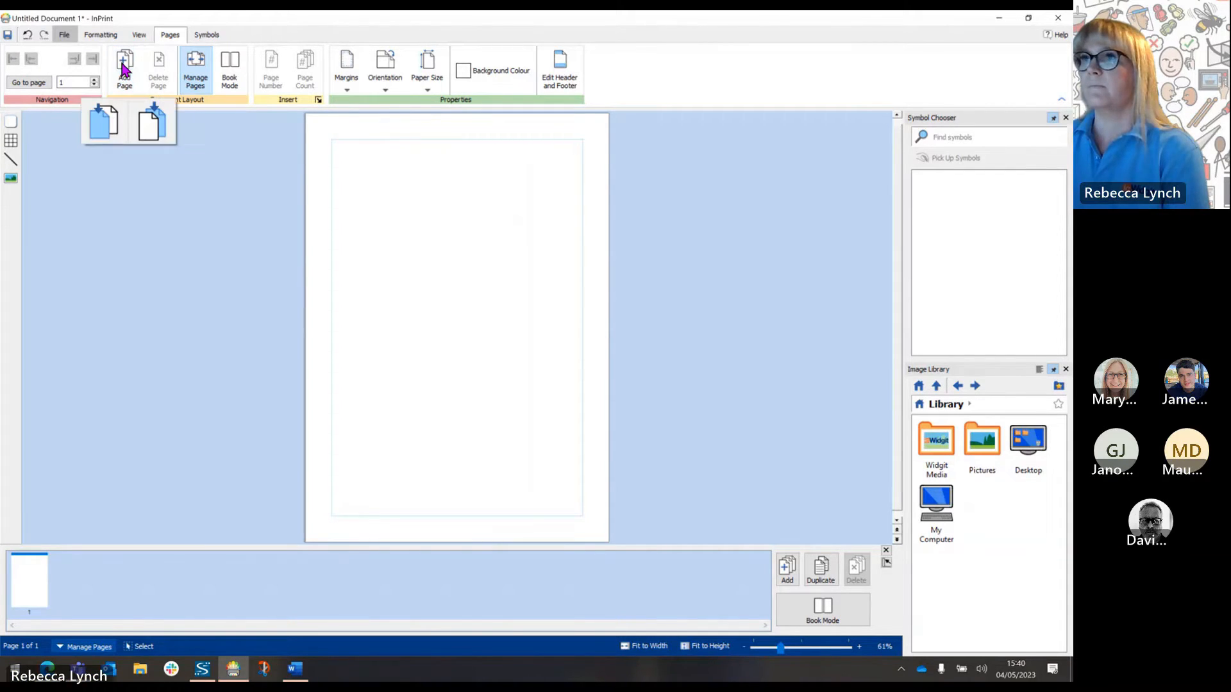
click(156, 120)
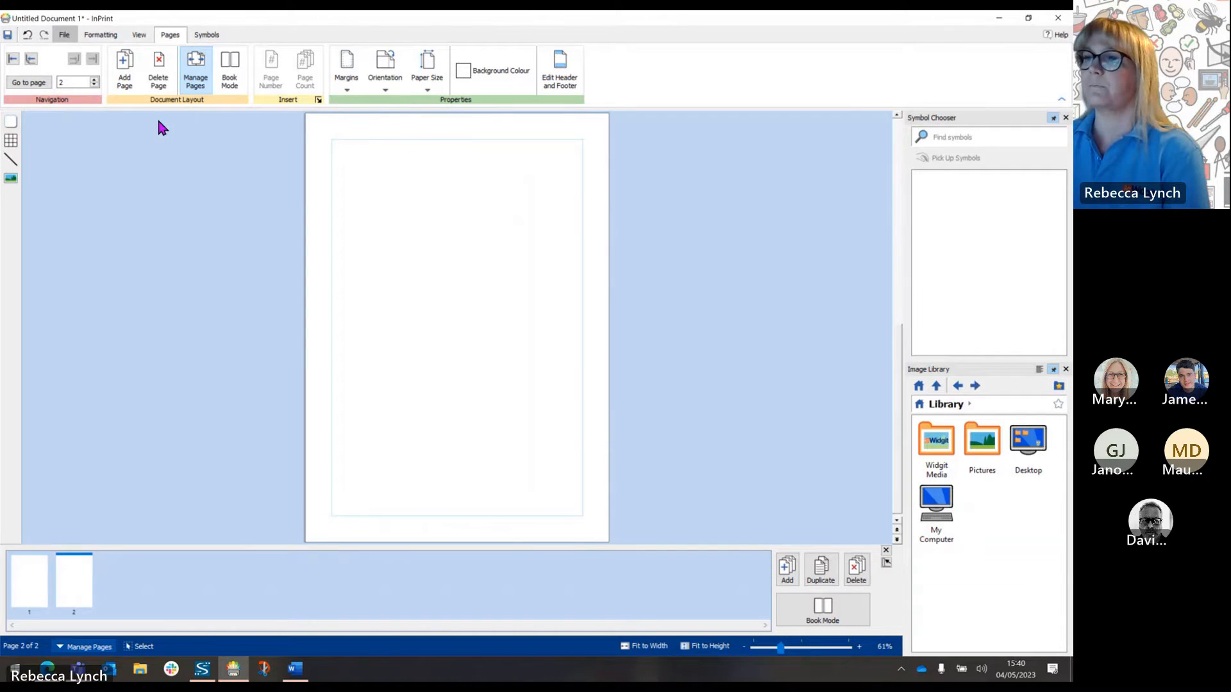
click(132, 76)
click(121, 124)
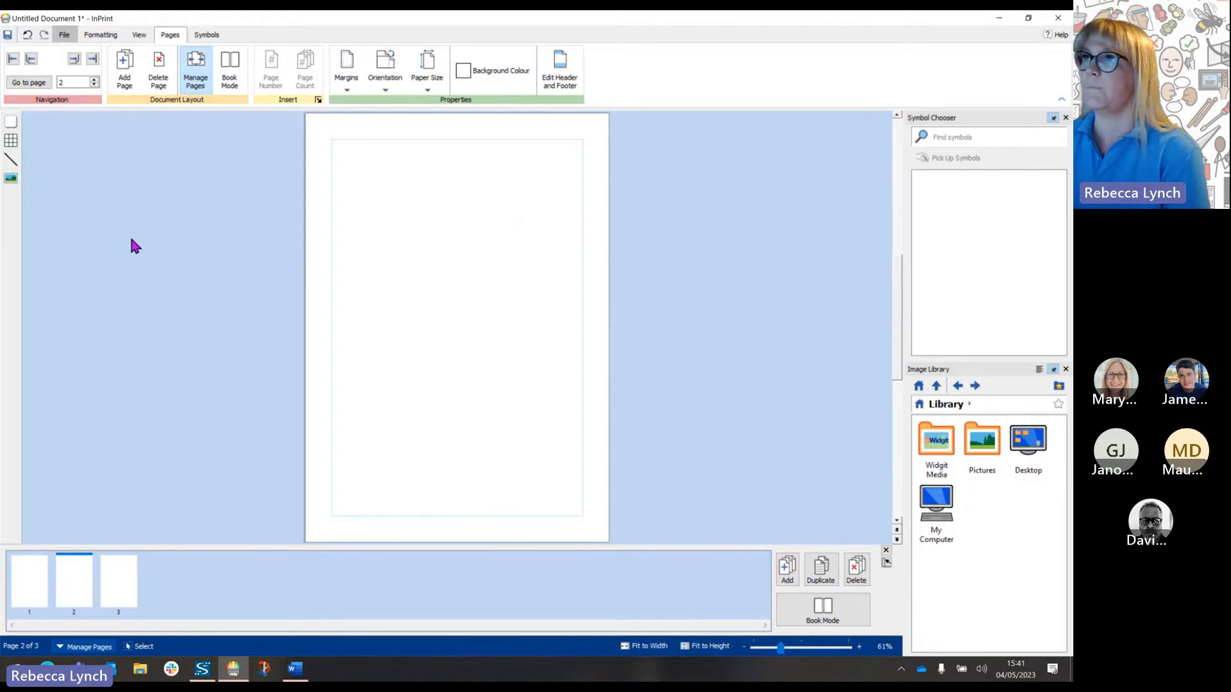
click(158, 87)
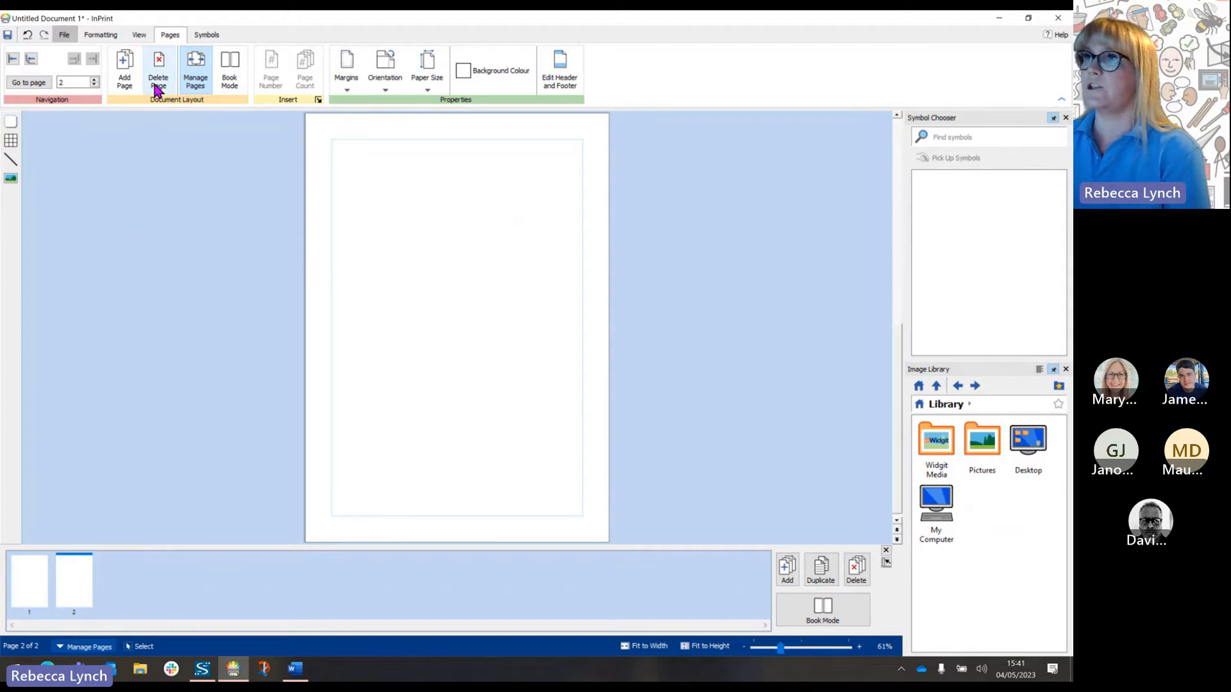
Hide the Manage Pages thumbnail strip and show it again.
click(194, 80)
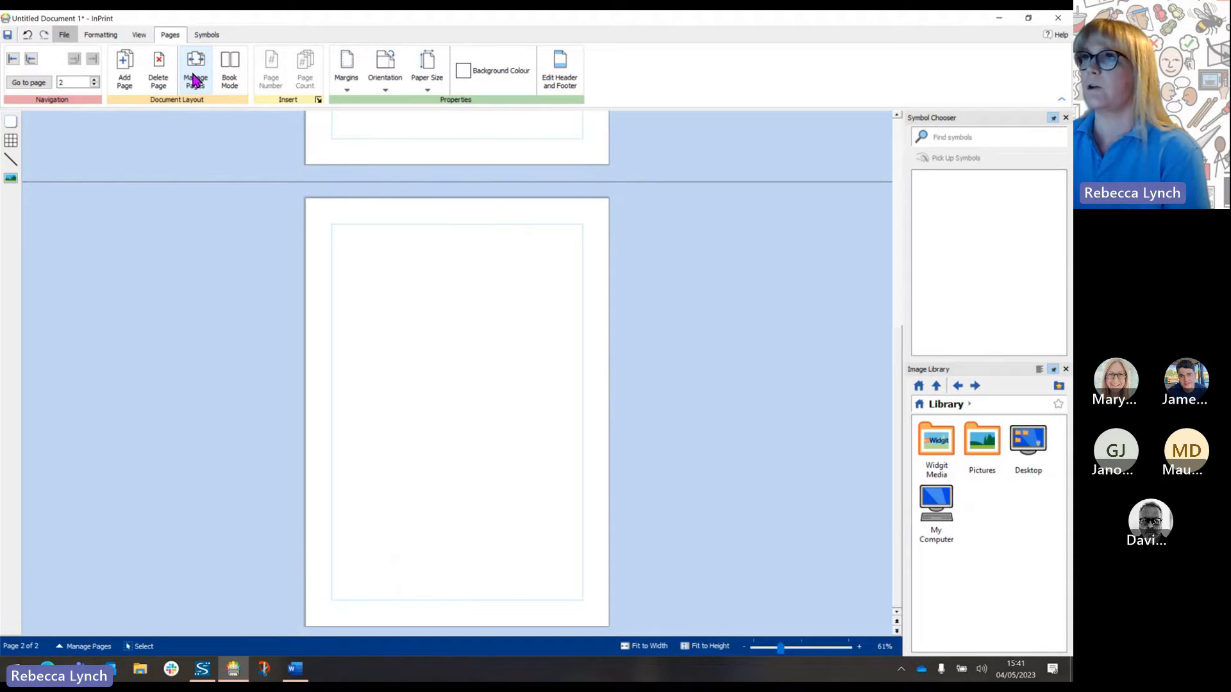
click(194, 80)
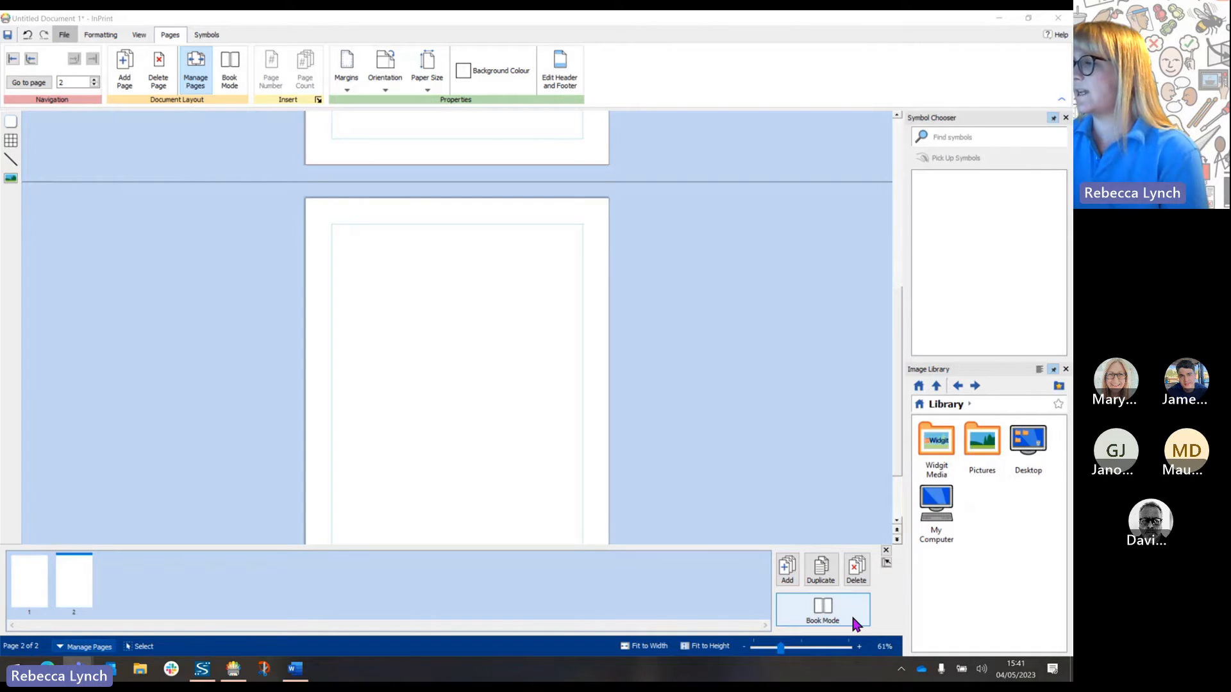
Turn on Book Mode and add one single page after the current page.
click(827, 619)
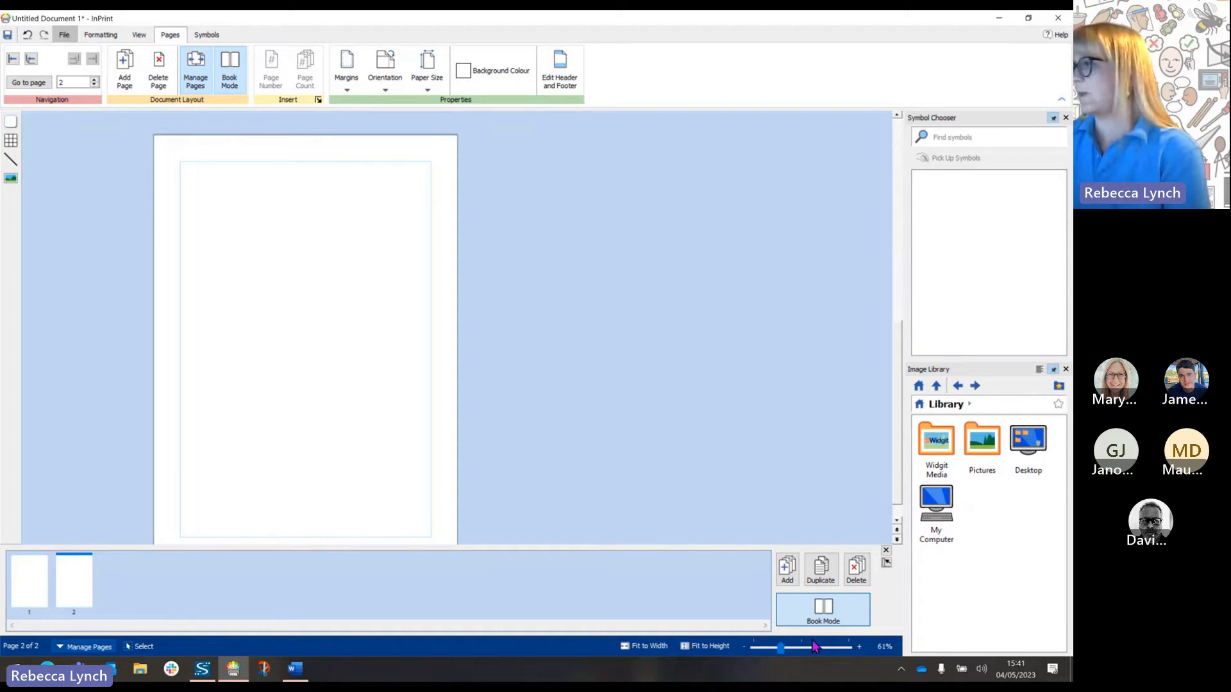
click(788, 568)
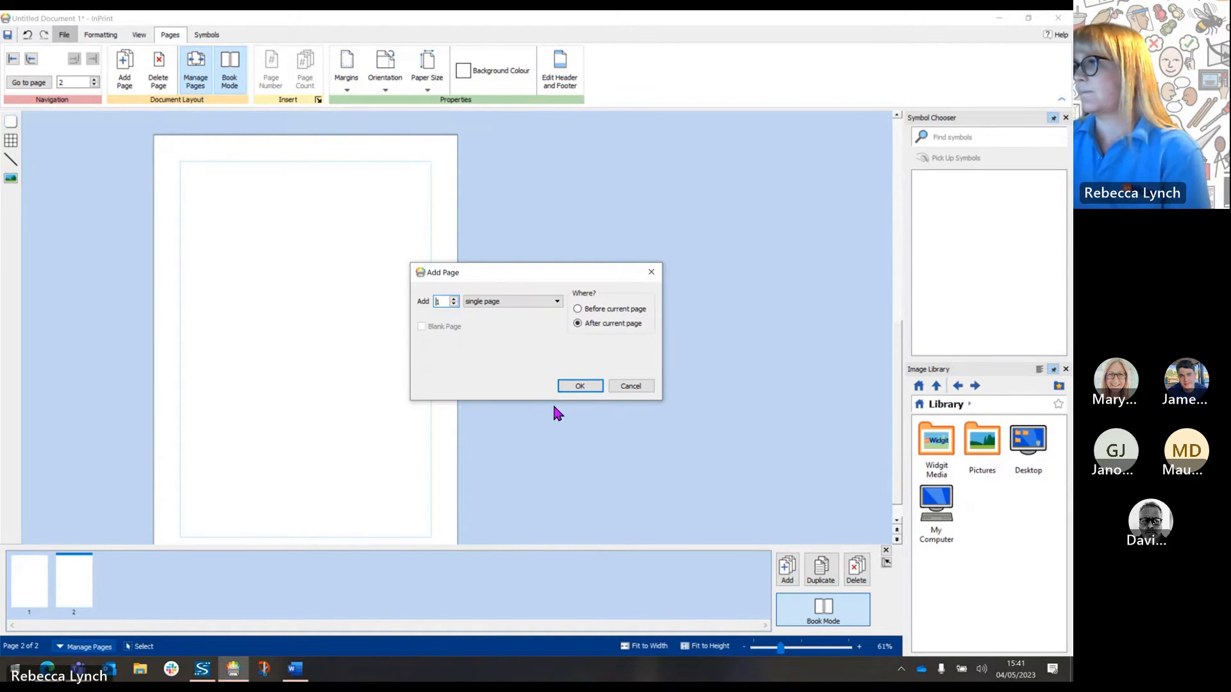
click(572, 386)
click(38, 561)
click(94, 595)
drag(36, 586, 132, 589)
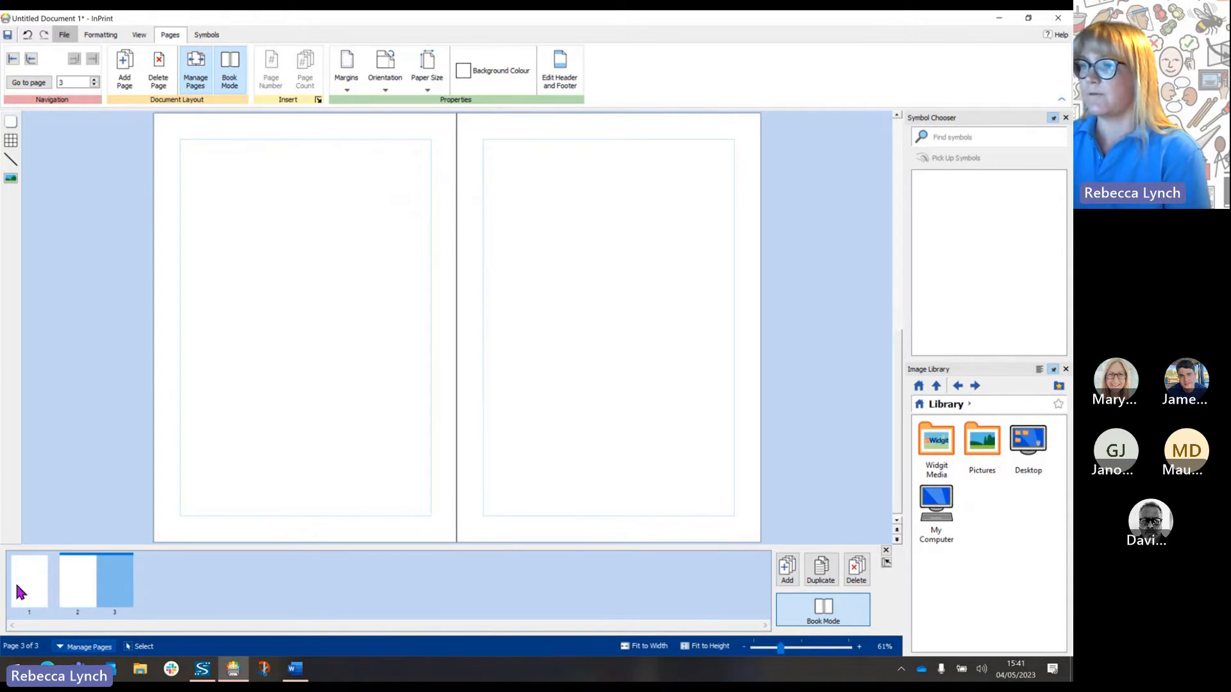
Add four more single pages after the current page and turn off Book Mode.
click(788, 567)
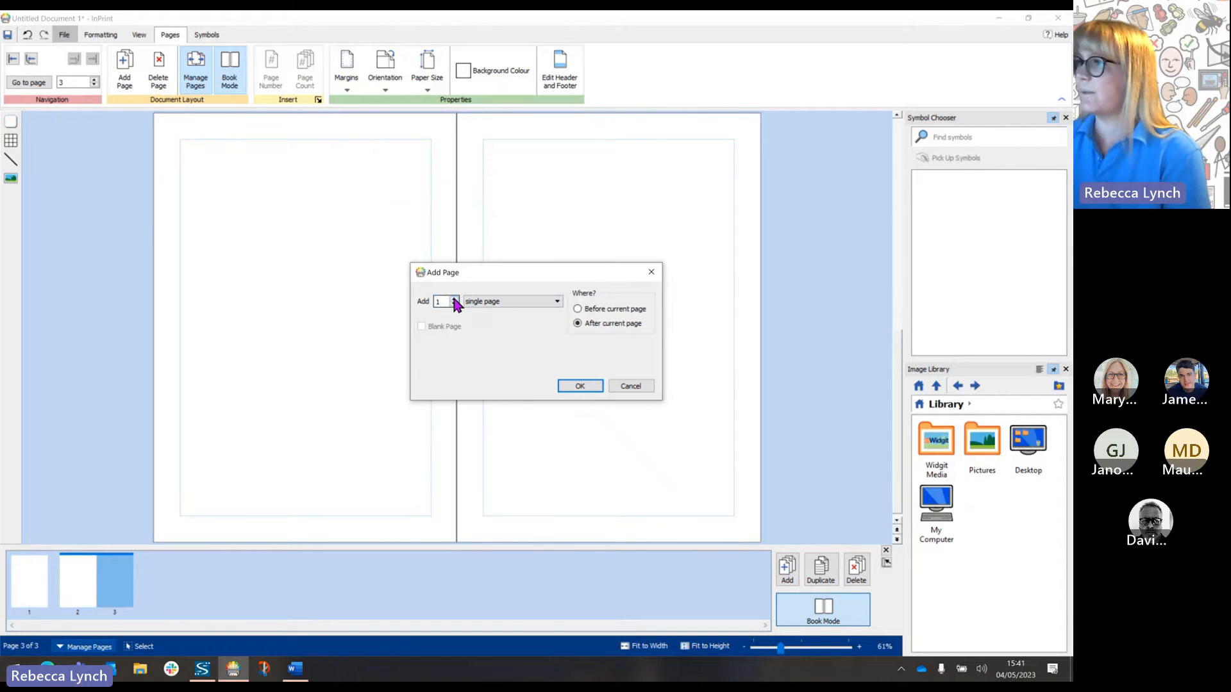
click(585, 386)
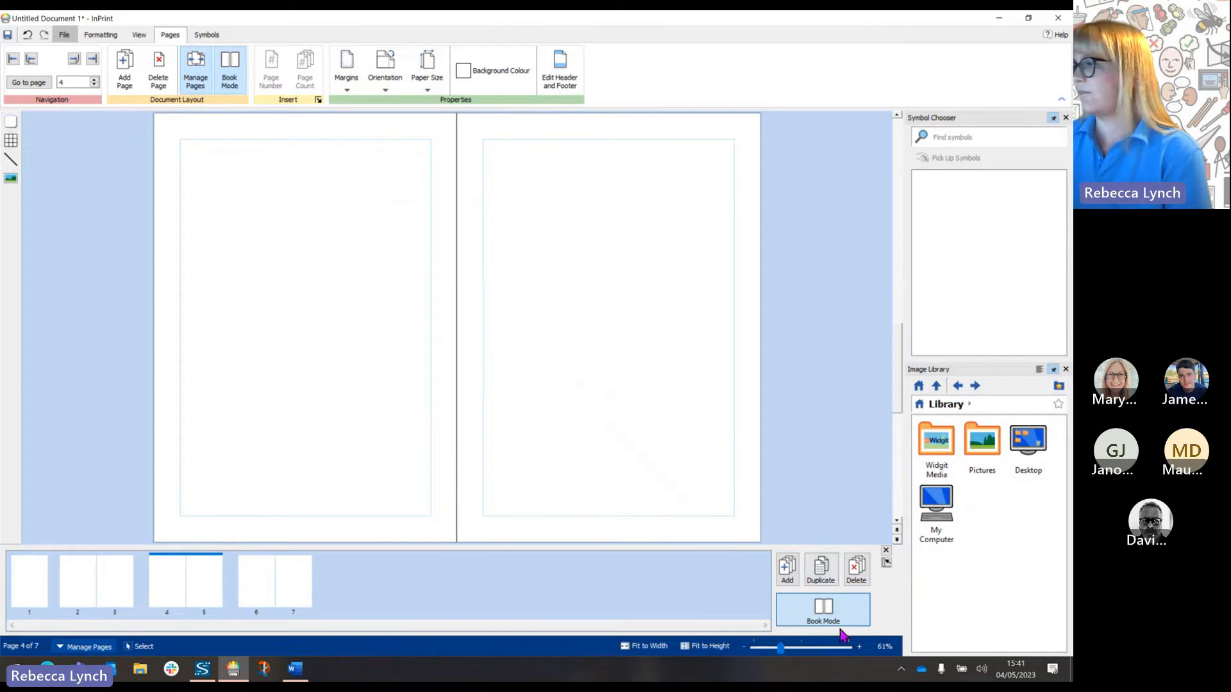
click(824, 617)
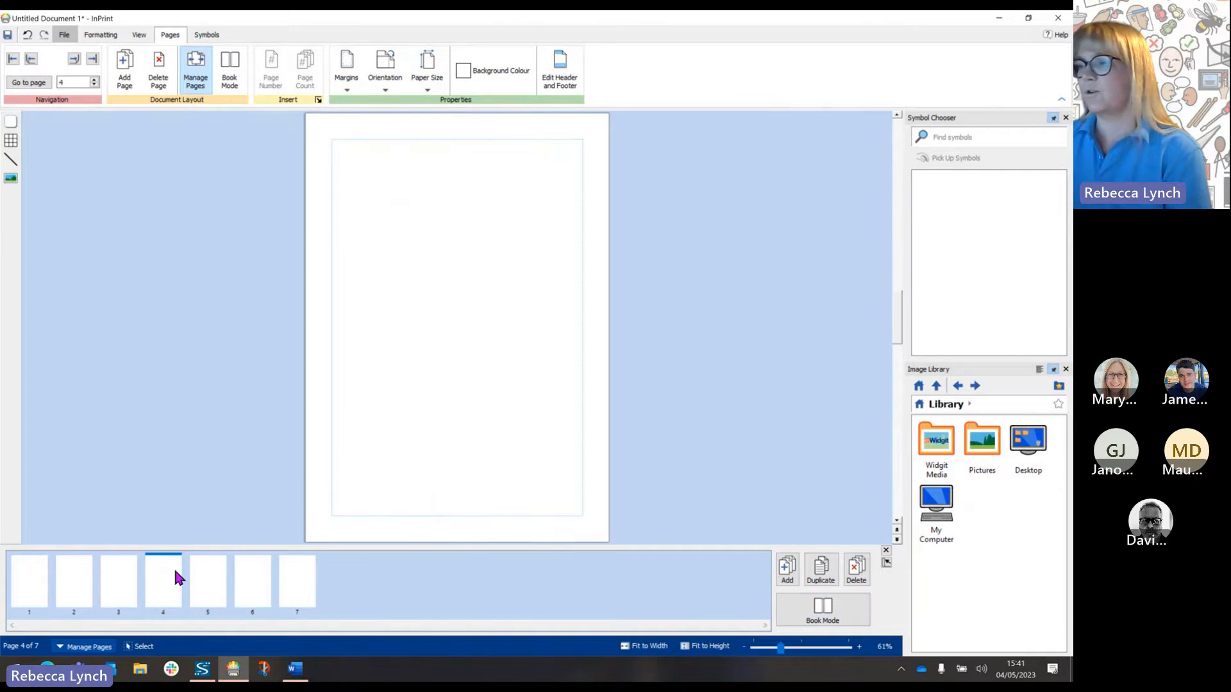
Rearrange the blank pages by their thumbnails, moving page 3 to the end and the last page towards the start.
click(111, 575)
drag(325, 578, 325, 578)
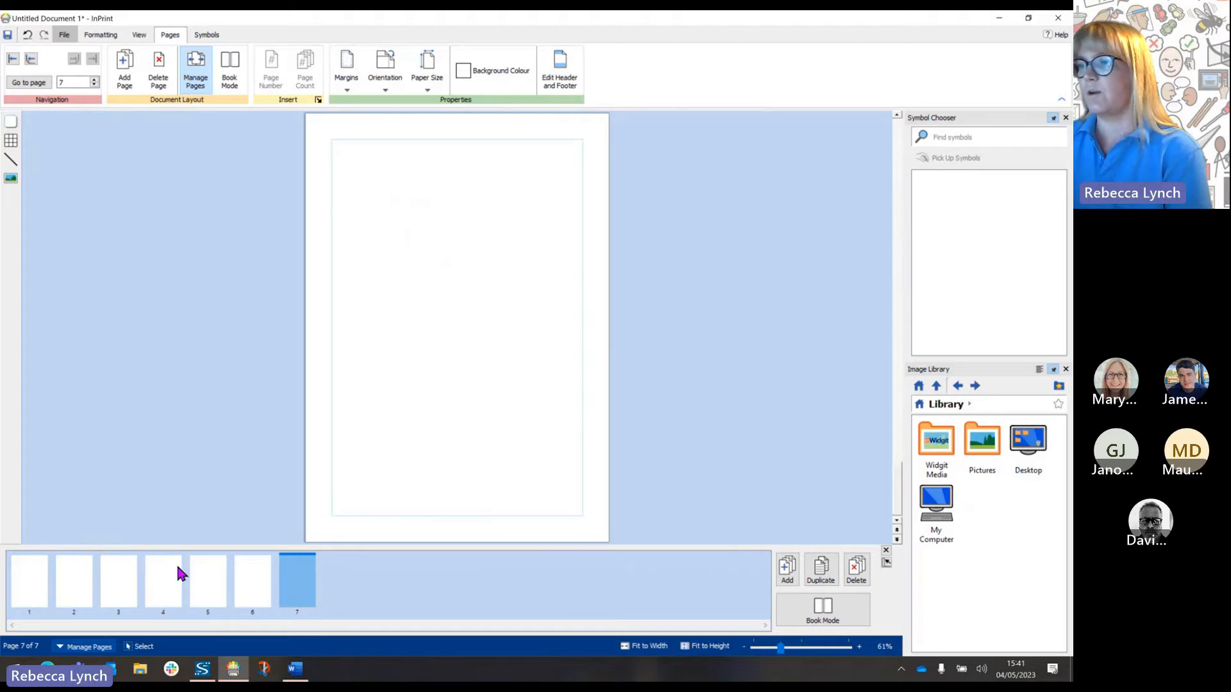
click(29, 580)
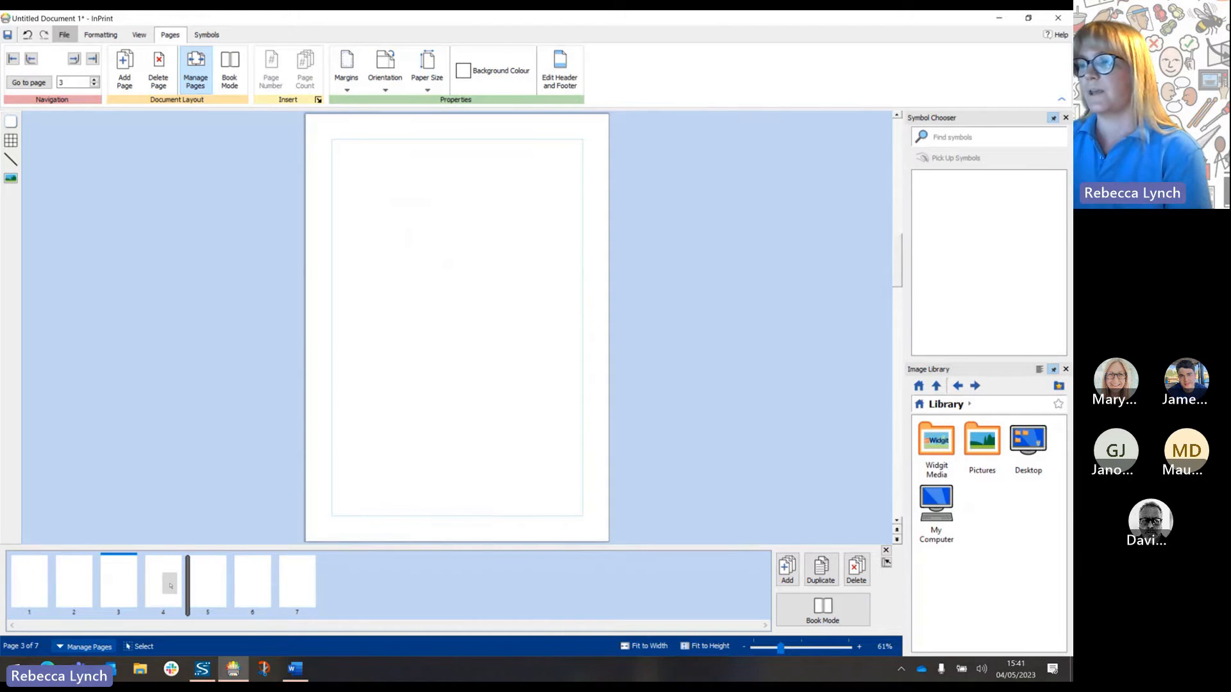
click(270, 593)
drag(296, 606, 56, 577)
click(45, 574)
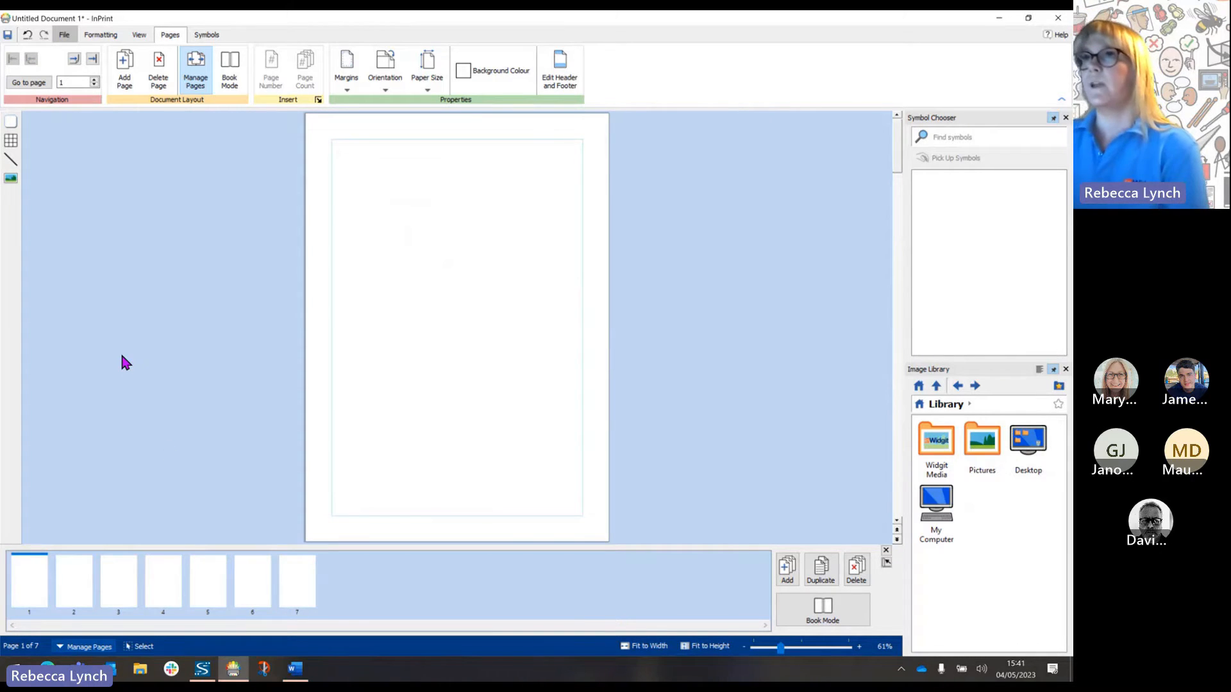
Place a Symbols & Text styled frame on page 1 and enlarge it to about 17.4 × 26.1 cm to fill the margins.
click(11, 130)
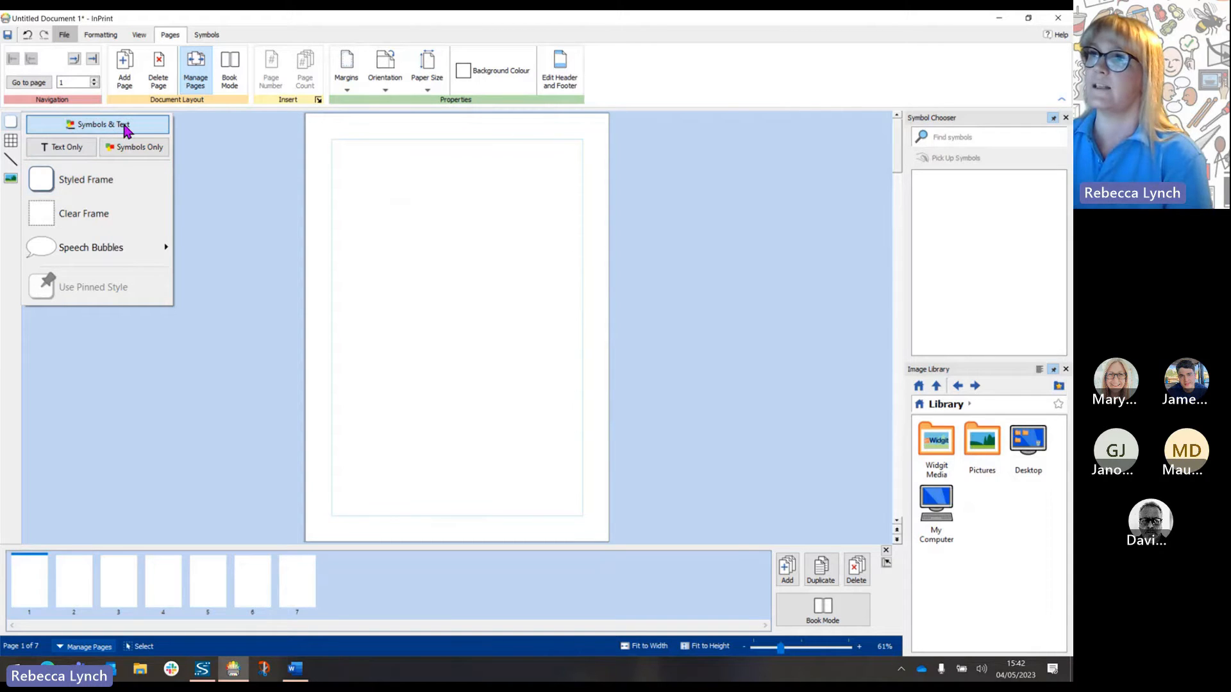
click(71, 146)
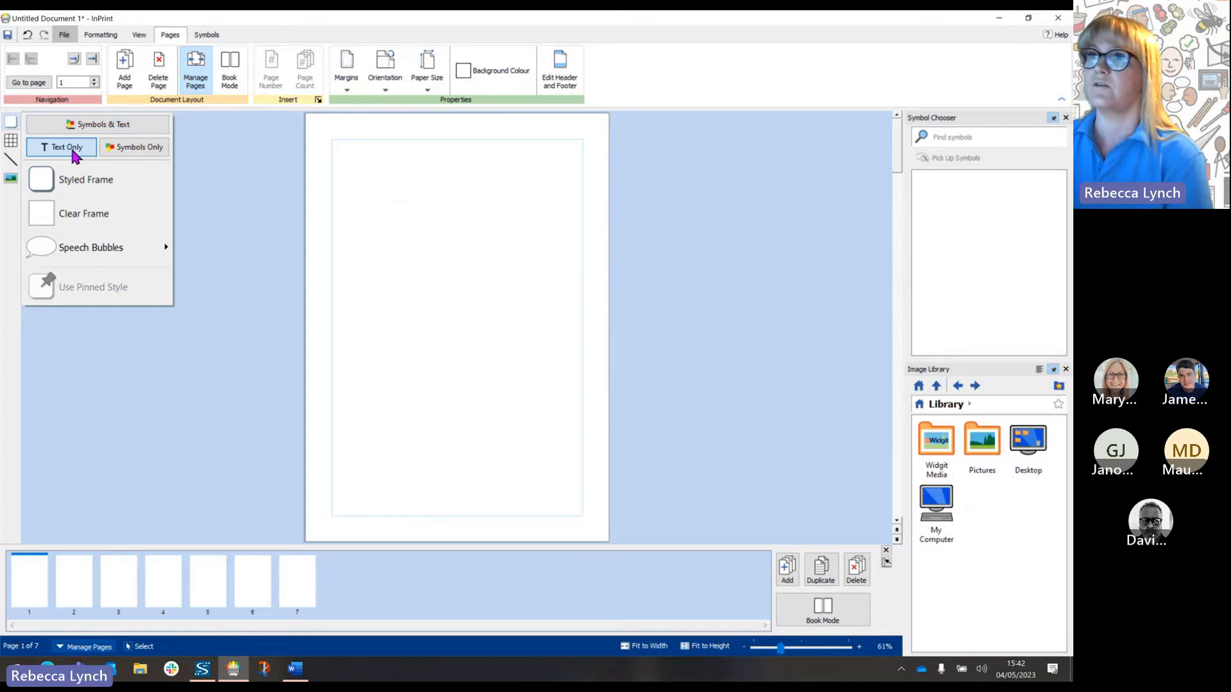
click(135, 148)
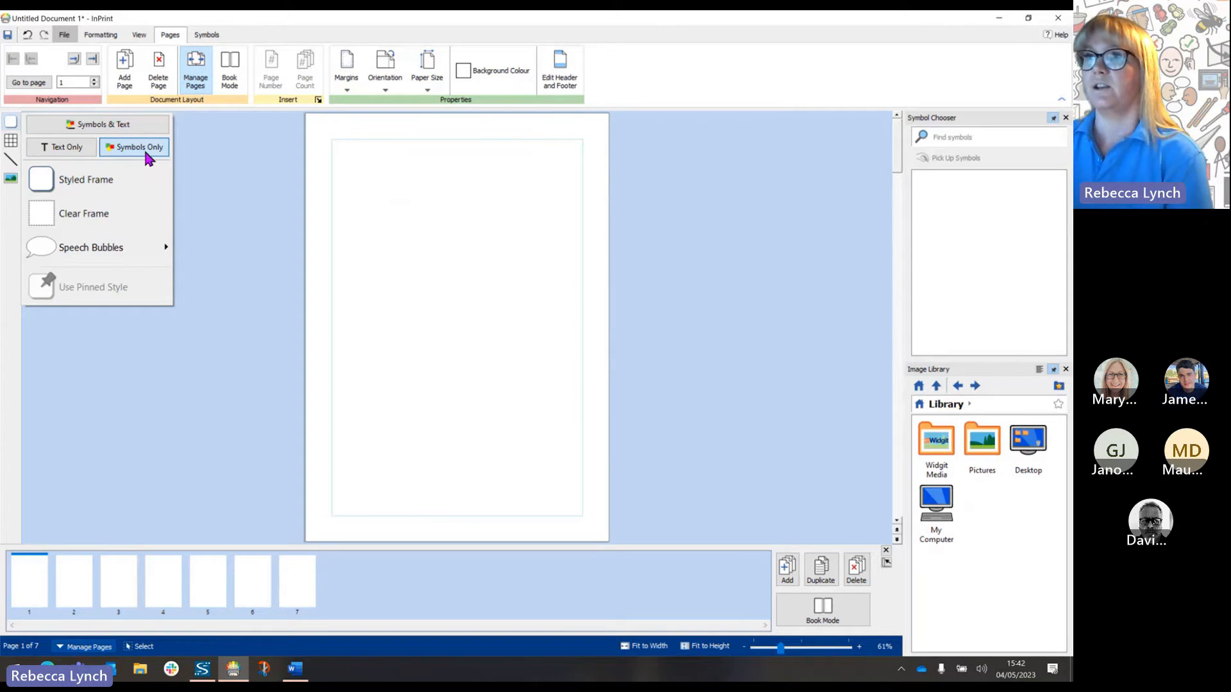
click(134, 122)
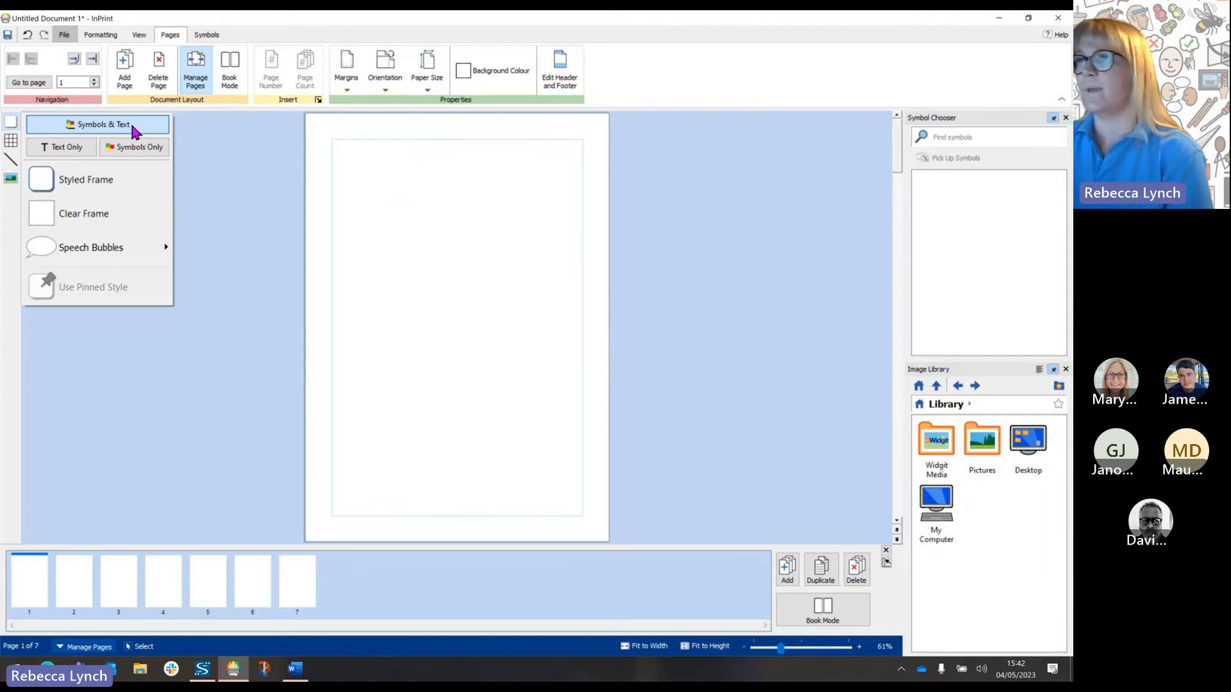
click(47, 183)
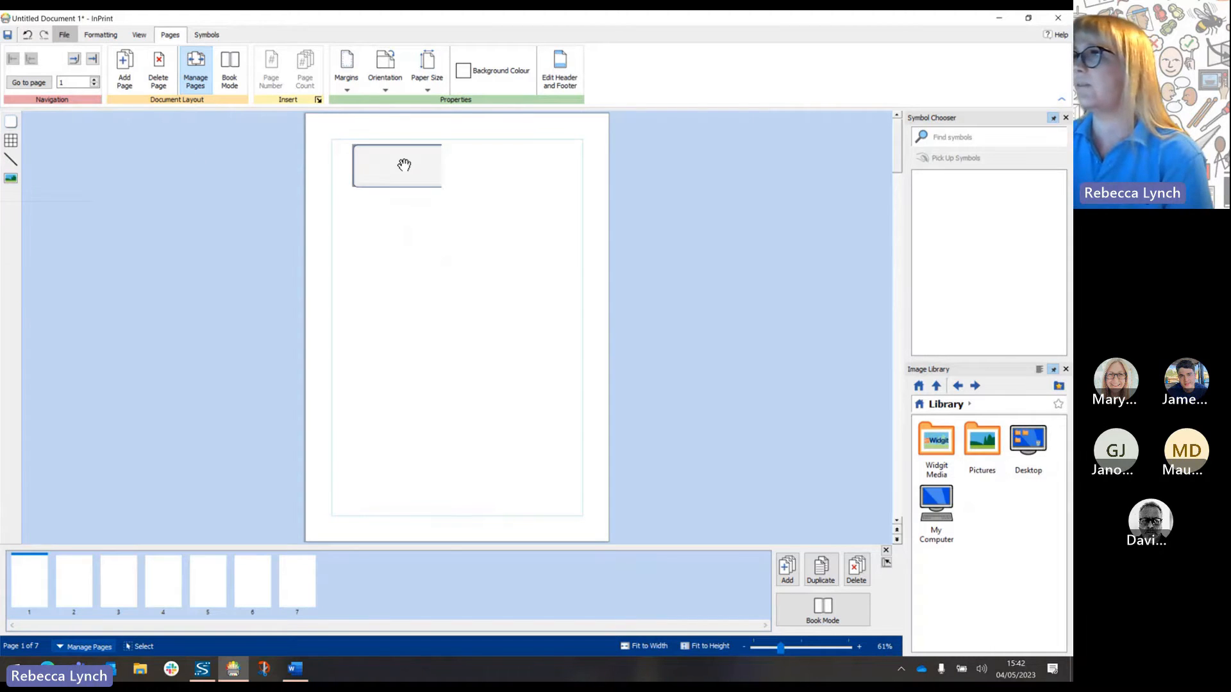
click(383, 160)
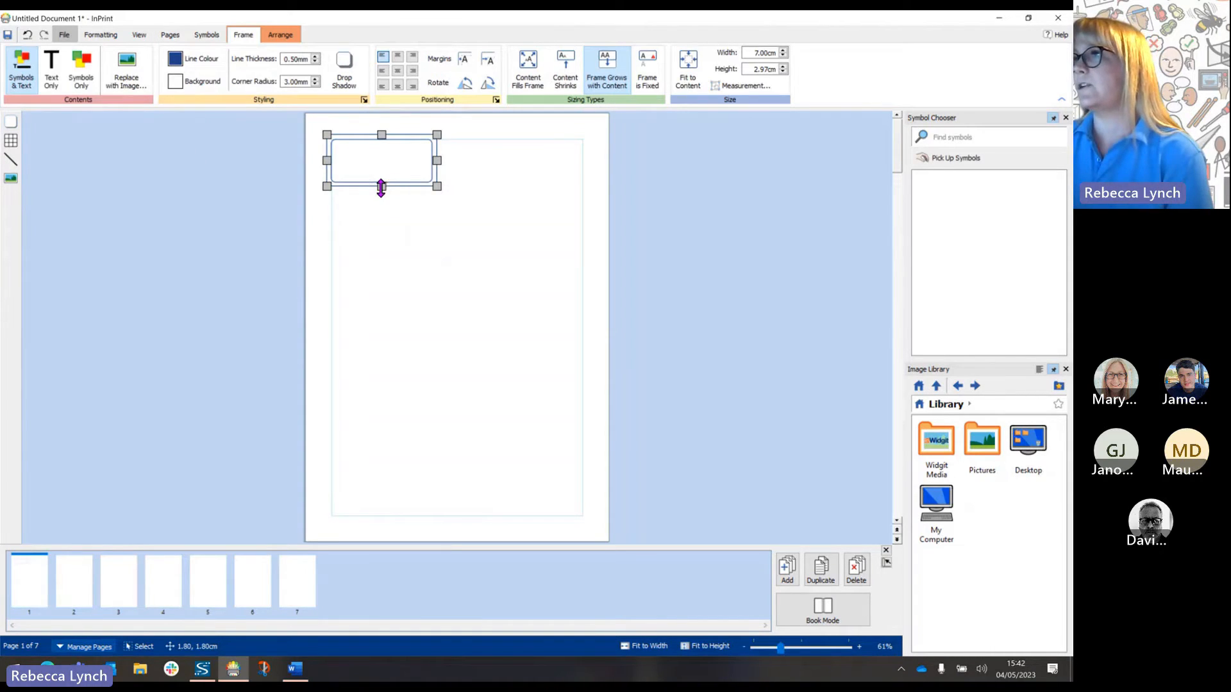
drag(382, 199, 382, 520)
drag(437, 327, 586, 340)
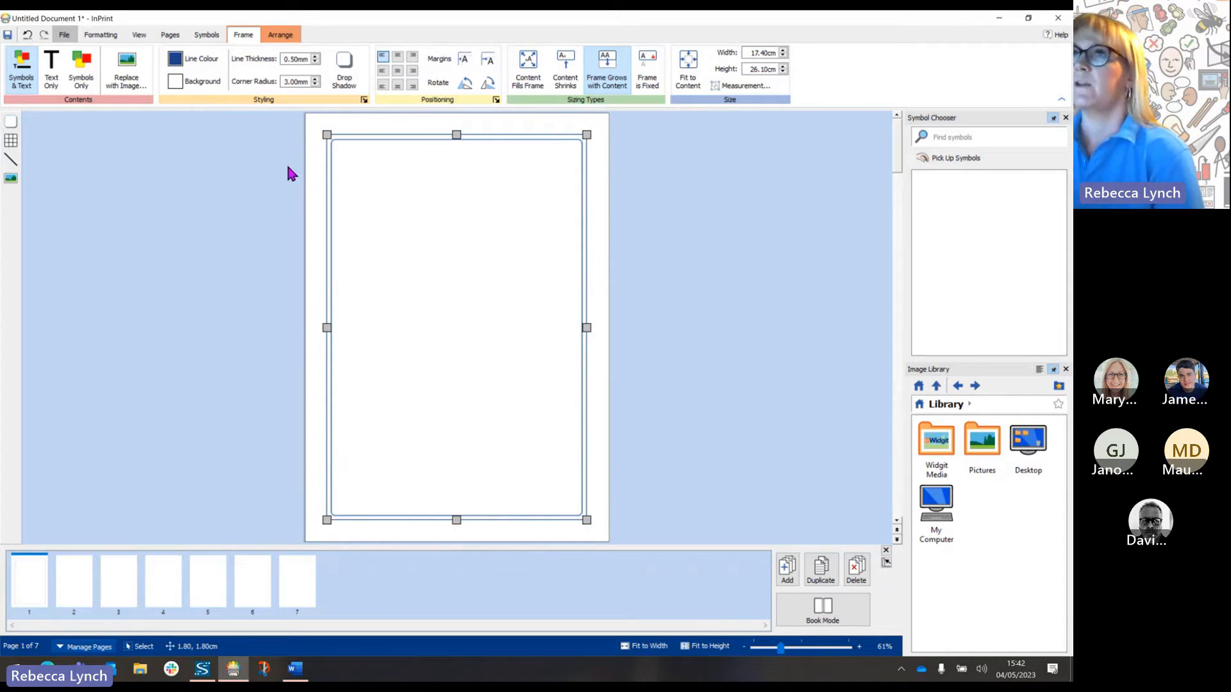
Place a Symbols & Text clear frame across the middle of the styled frame, about 16.6 × 9.35 cm, and start text entry in it.
click(12, 123)
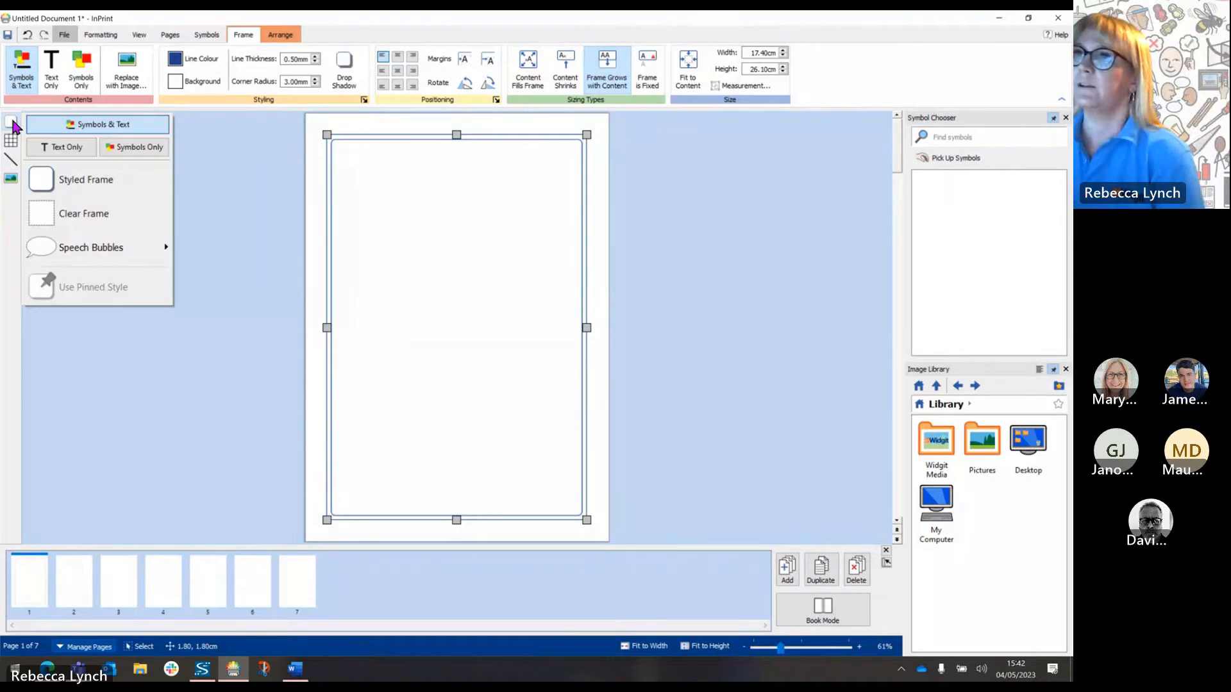
click(43, 221)
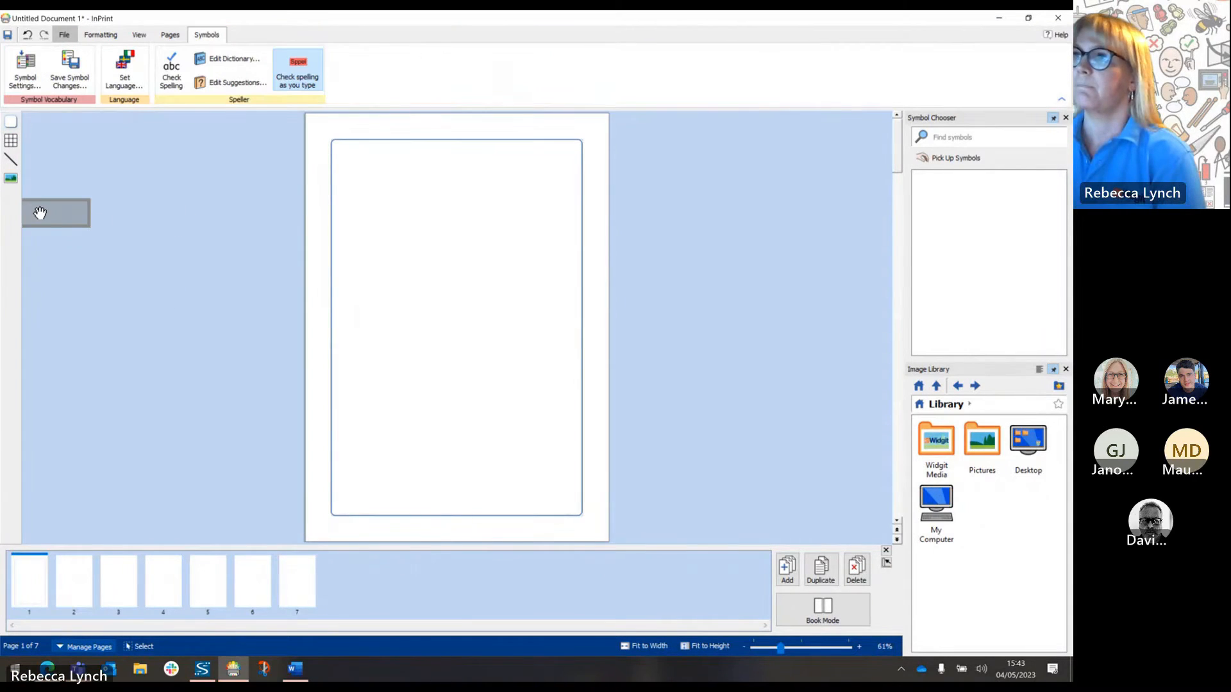
click(384, 259)
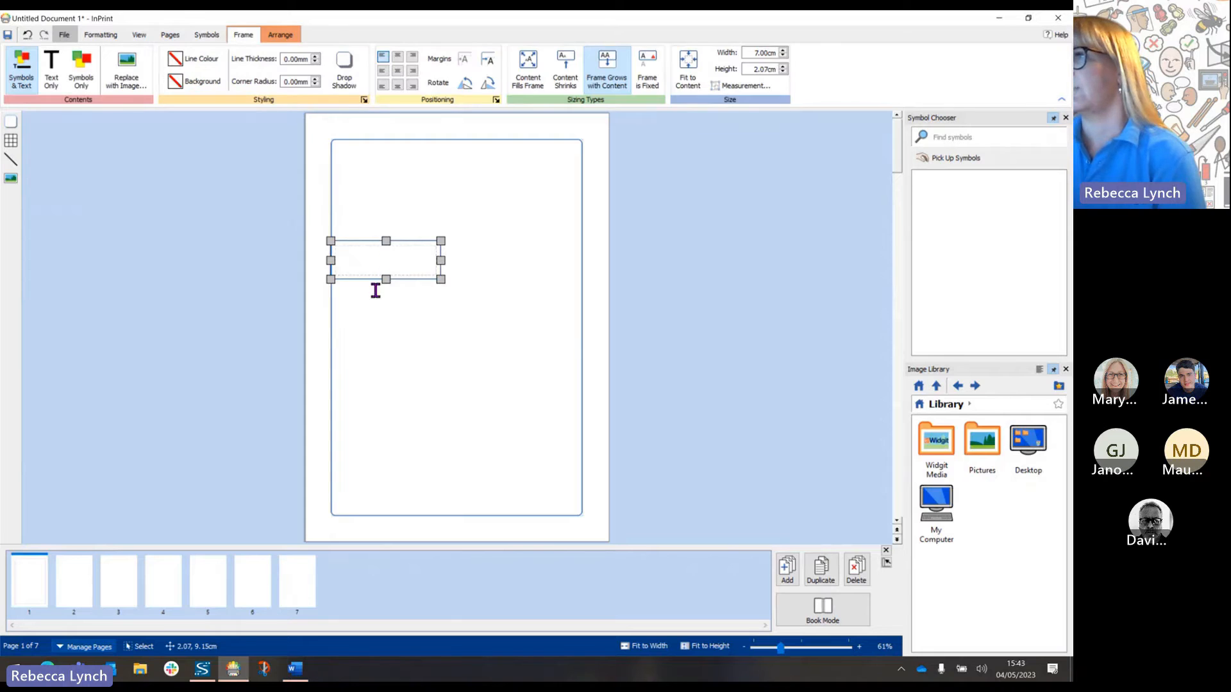
drag(386, 279, 387, 384)
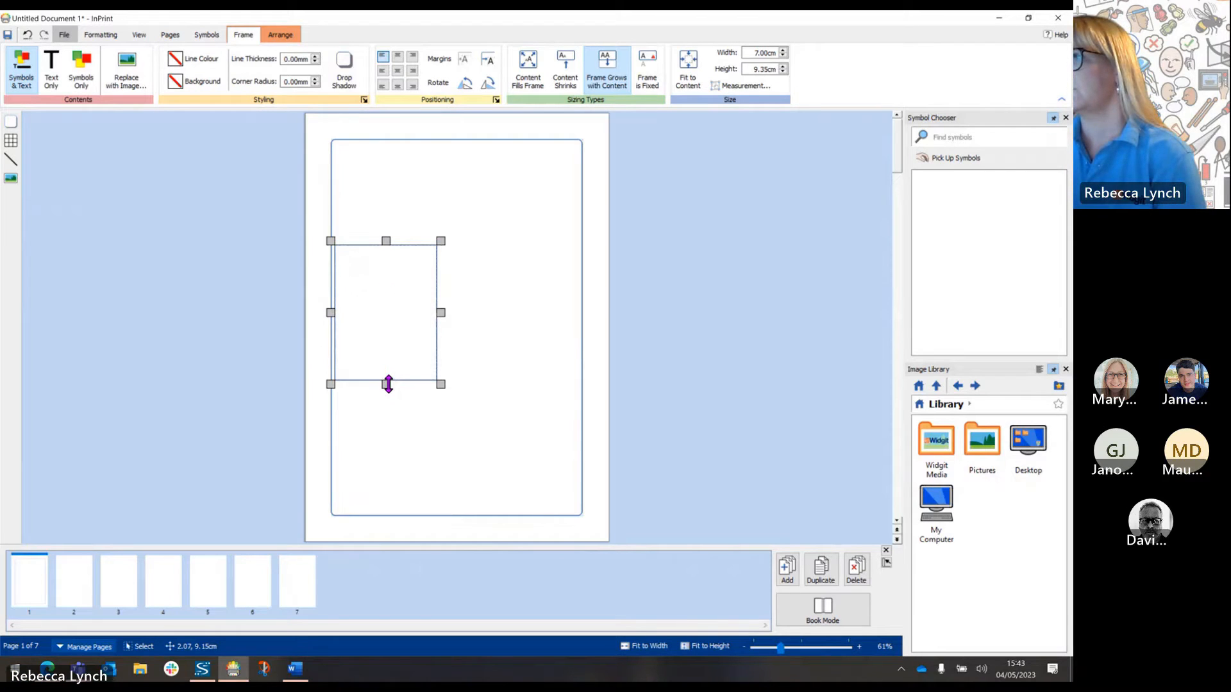
drag(440, 312, 579, 324)
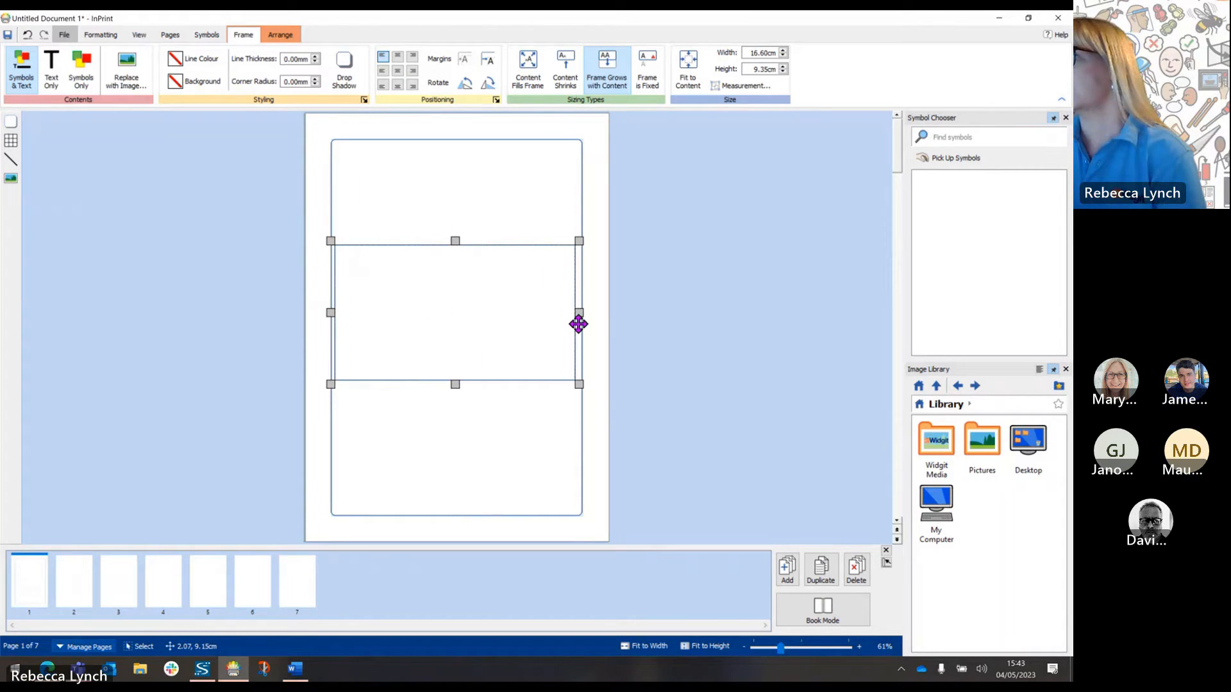
click(519, 357)
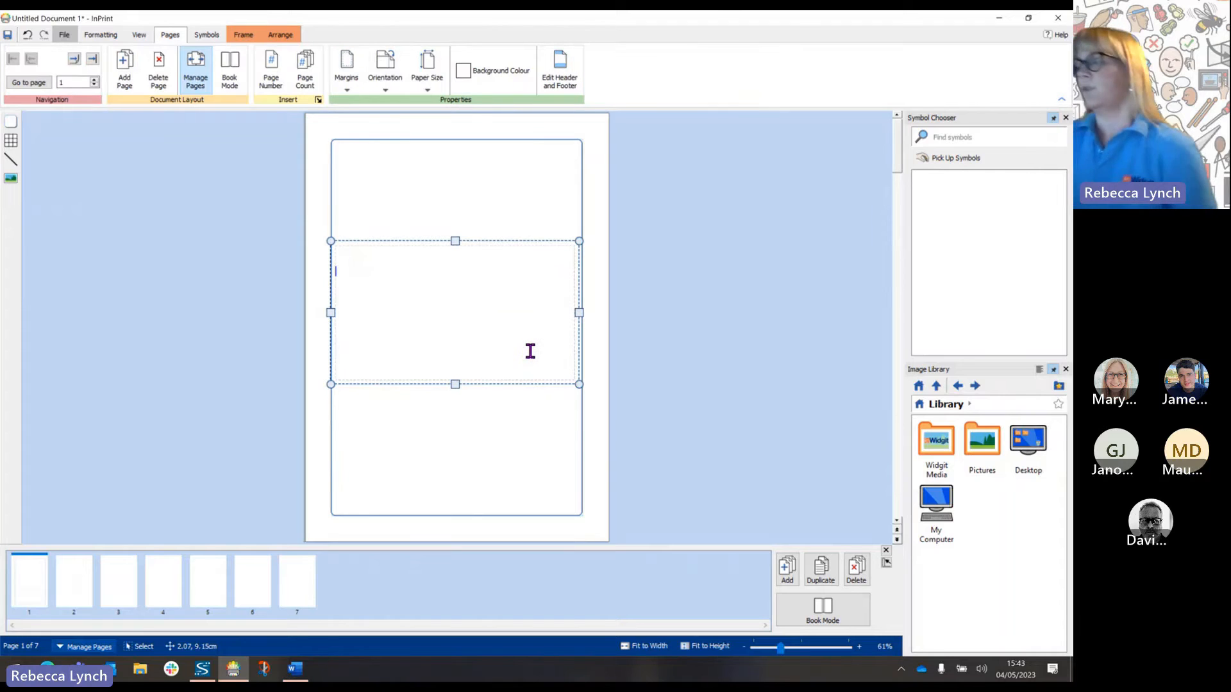
Enter the child's first name in the clear frame, make the content fill the frame and centre it.
text(4)
text(ouis)
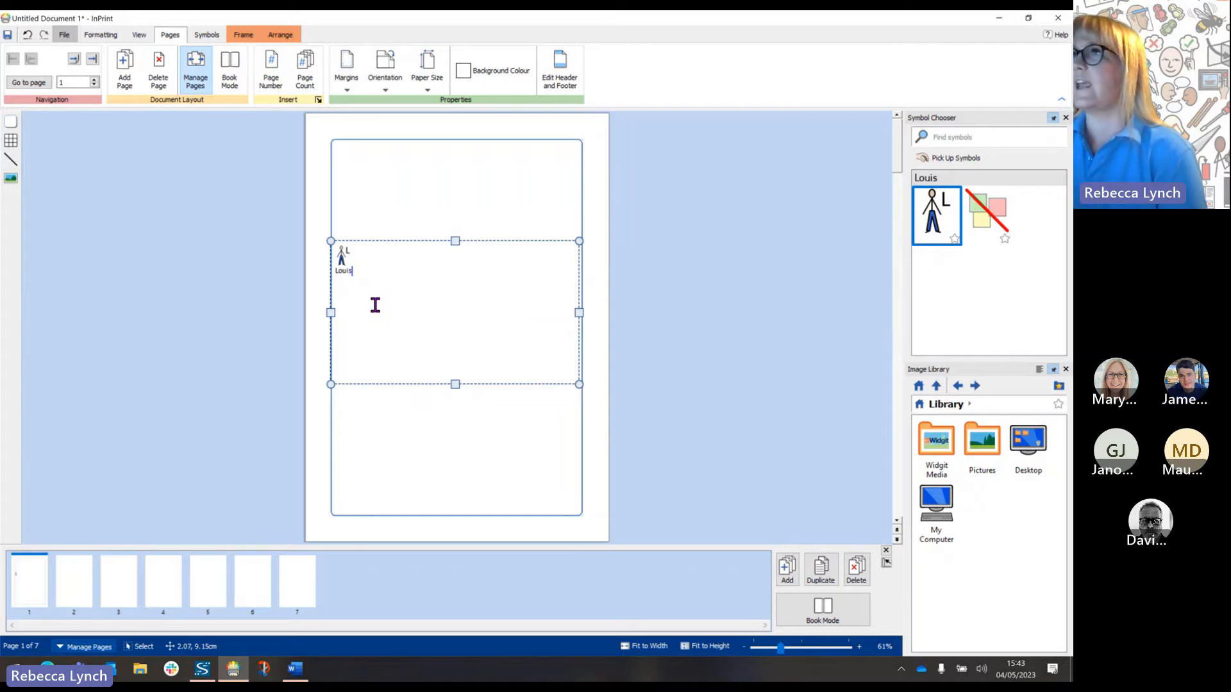
click(243, 35)
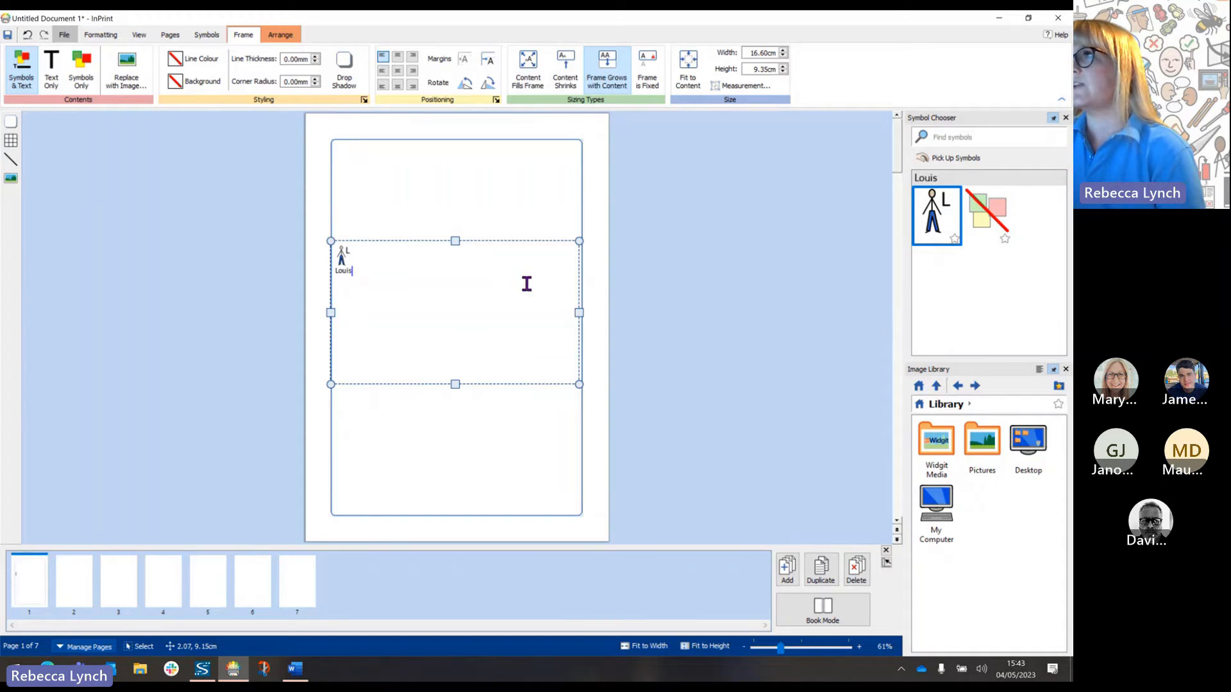
click(524, 90)
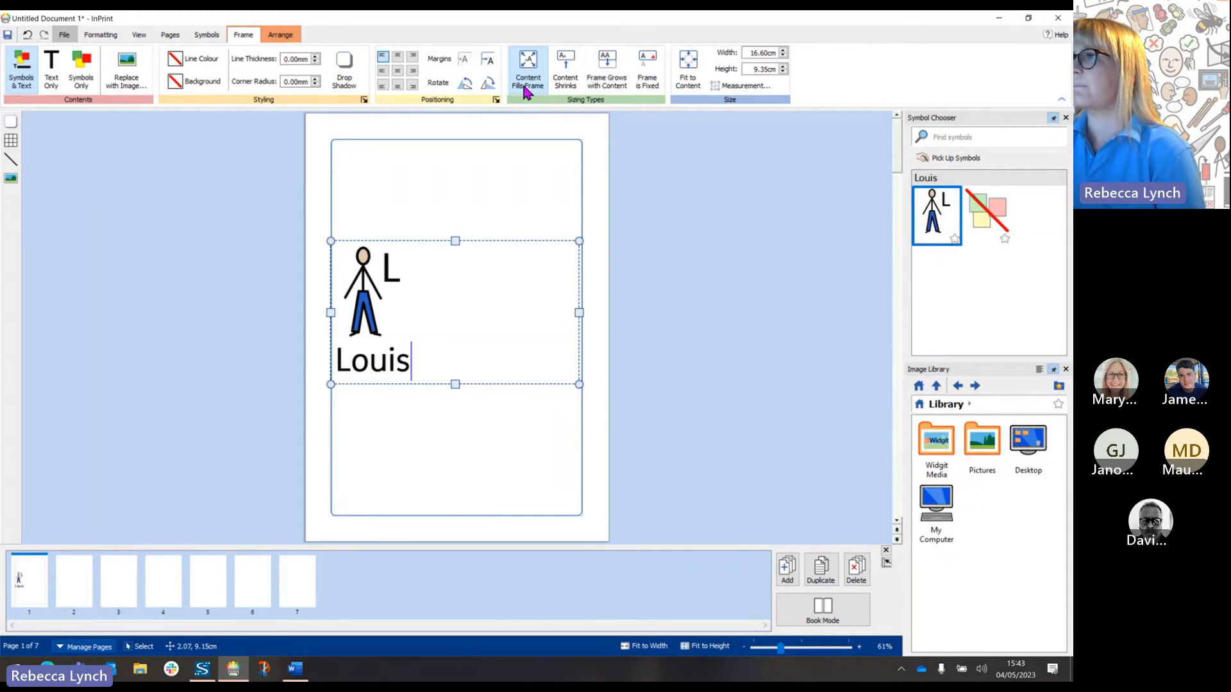
click(398, 71)
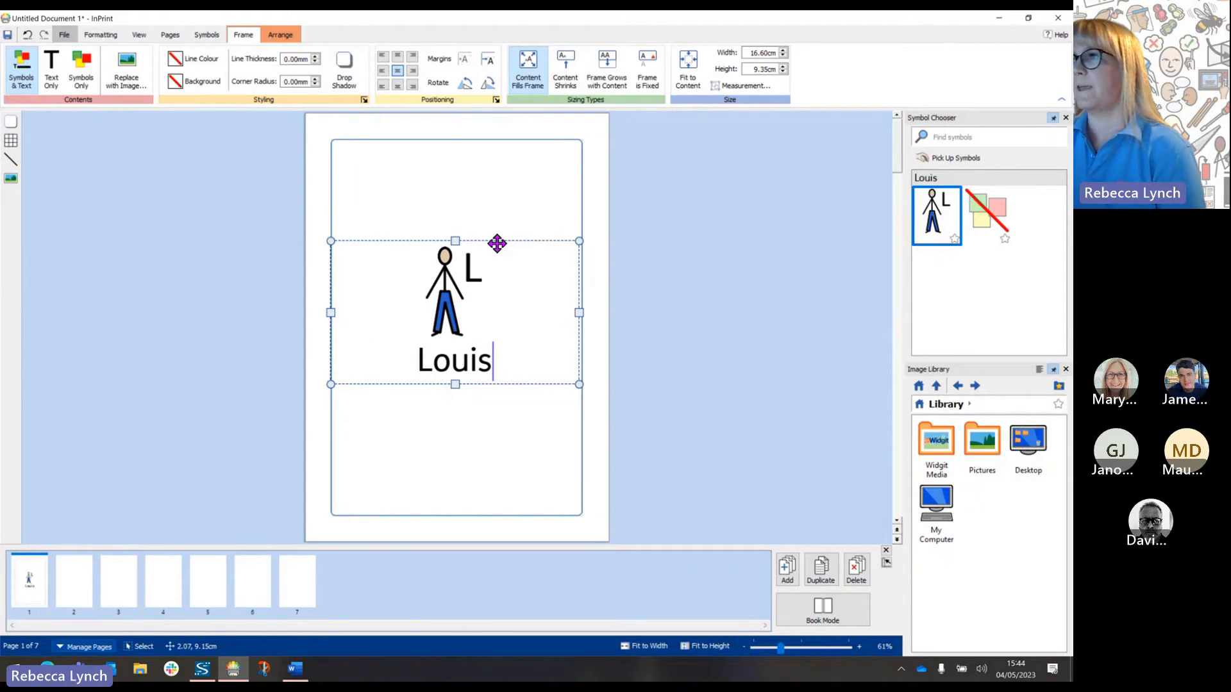
click(669, 241)
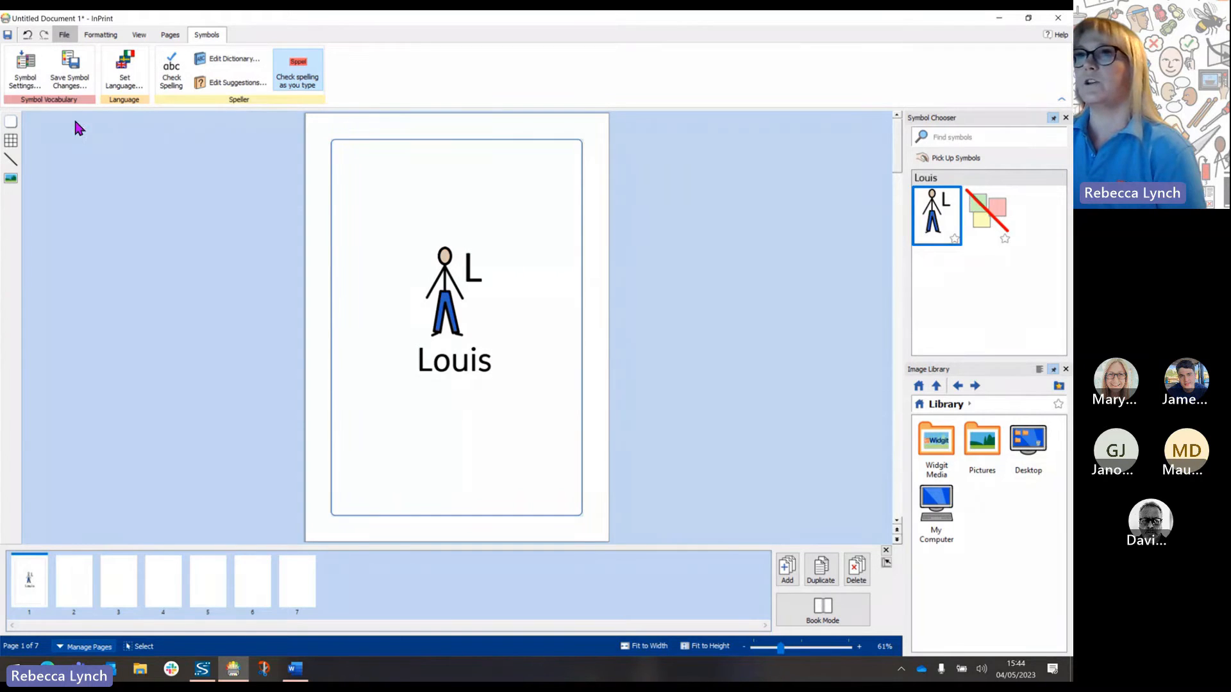
Place an oval Symbols & Text speech bubble in the page's upper right and enlarge it to about 10.4 × 7.8 cm.
click(12, 123)
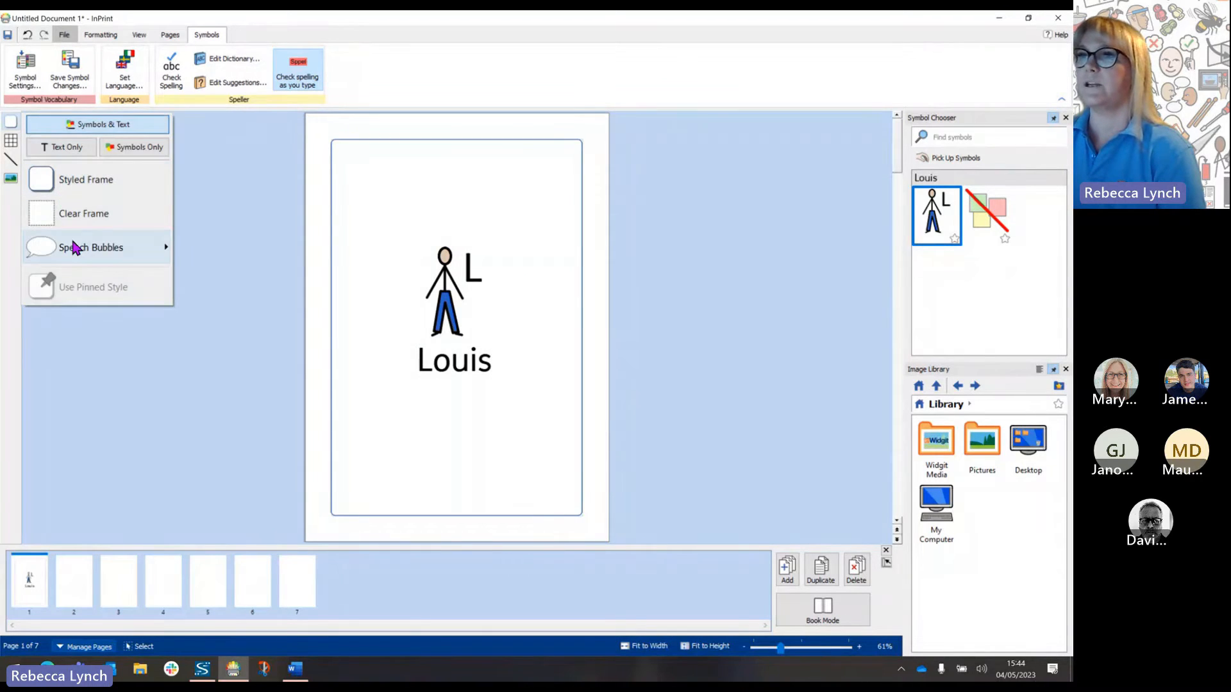
mouse_move(75, 255)
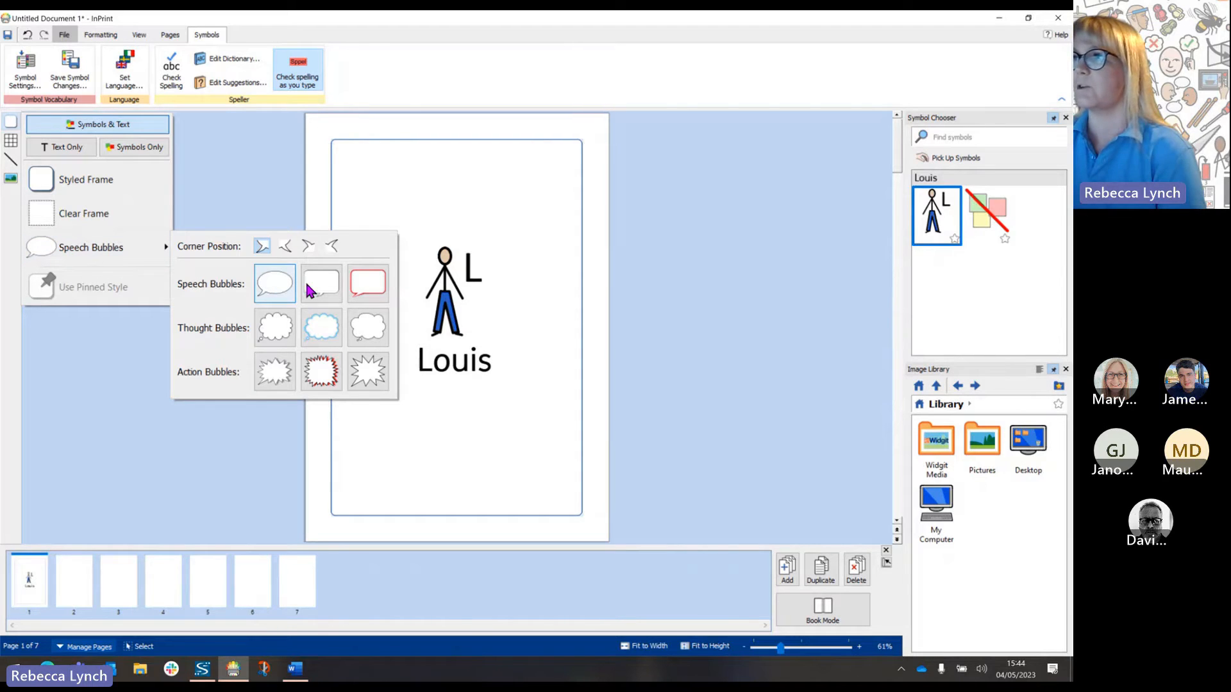
click(268, 286)
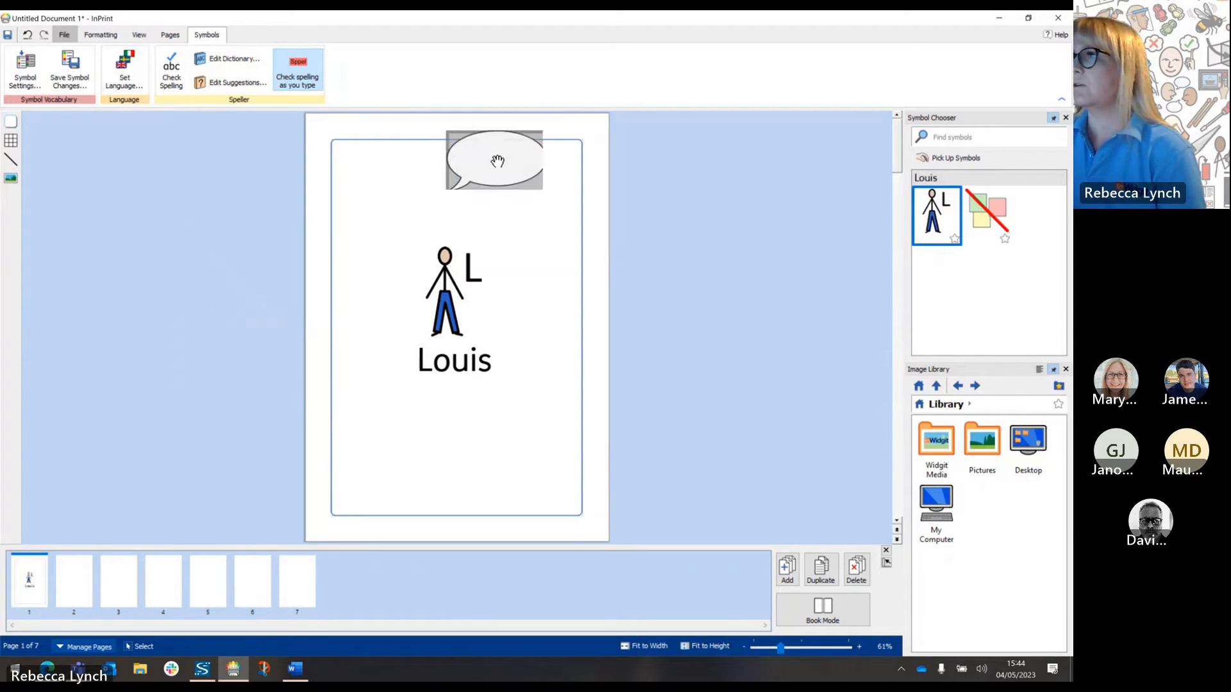
click(477, 177)
drag(530, 211, 579, 262)
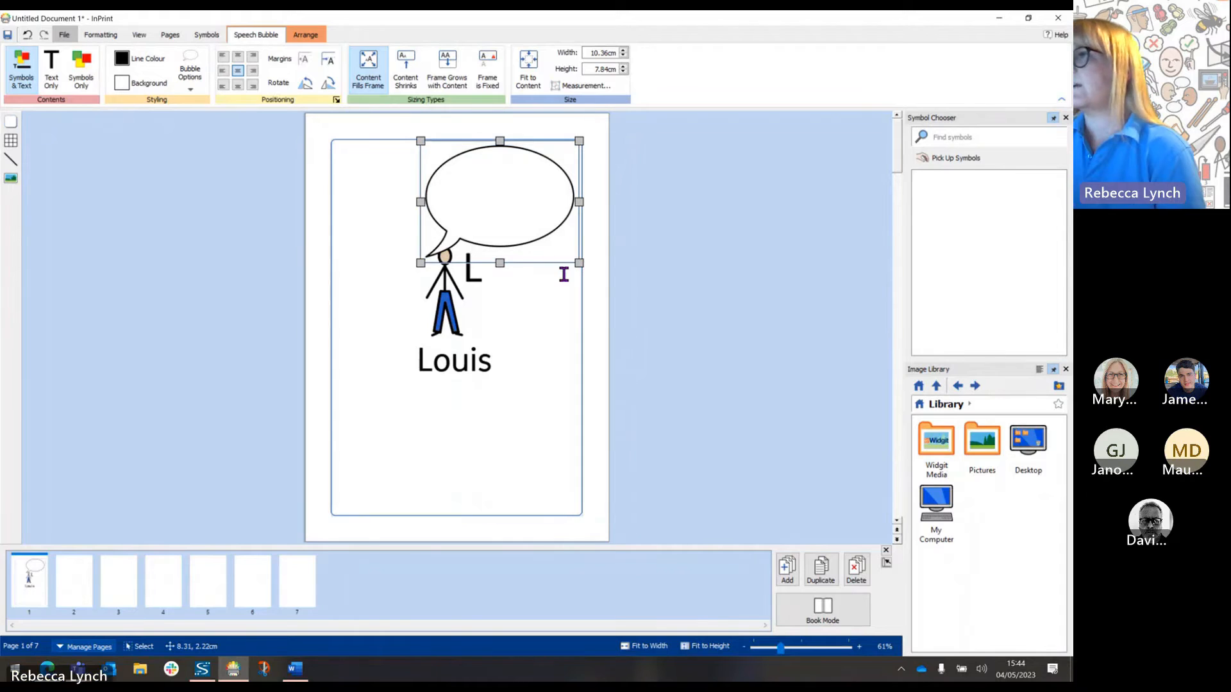
Align the content of the name frame to its top left, clear of the speech bubble's tail.
click(475, 320)
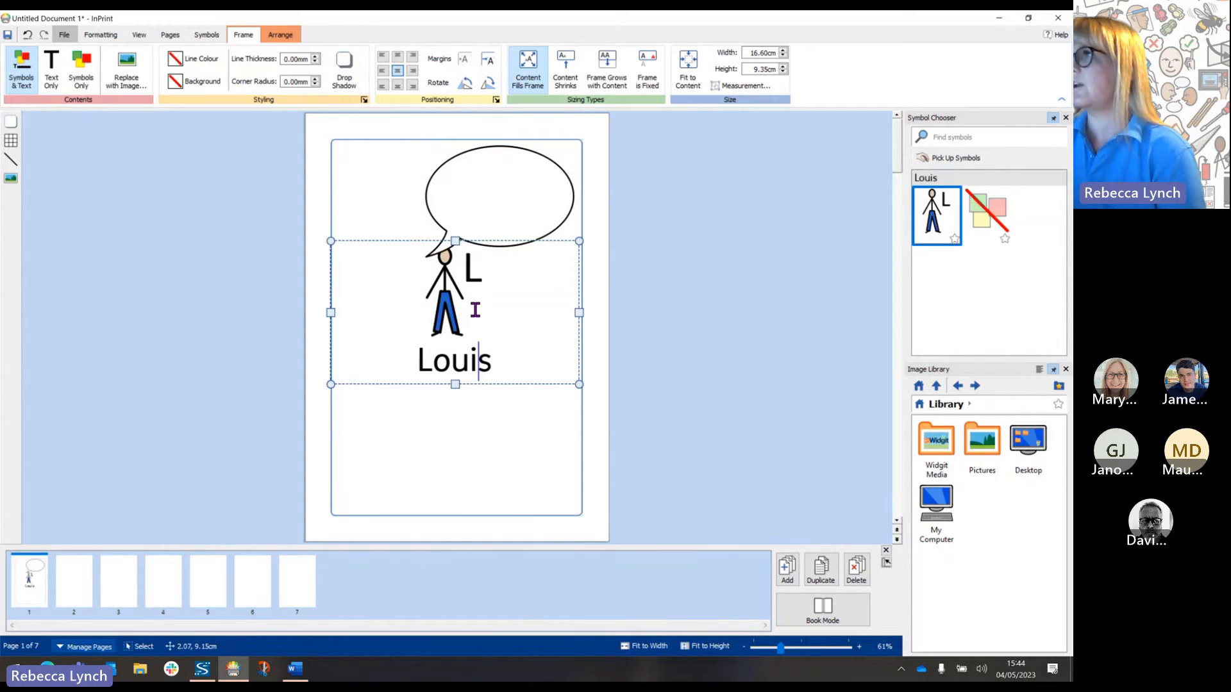
click(382, 62)
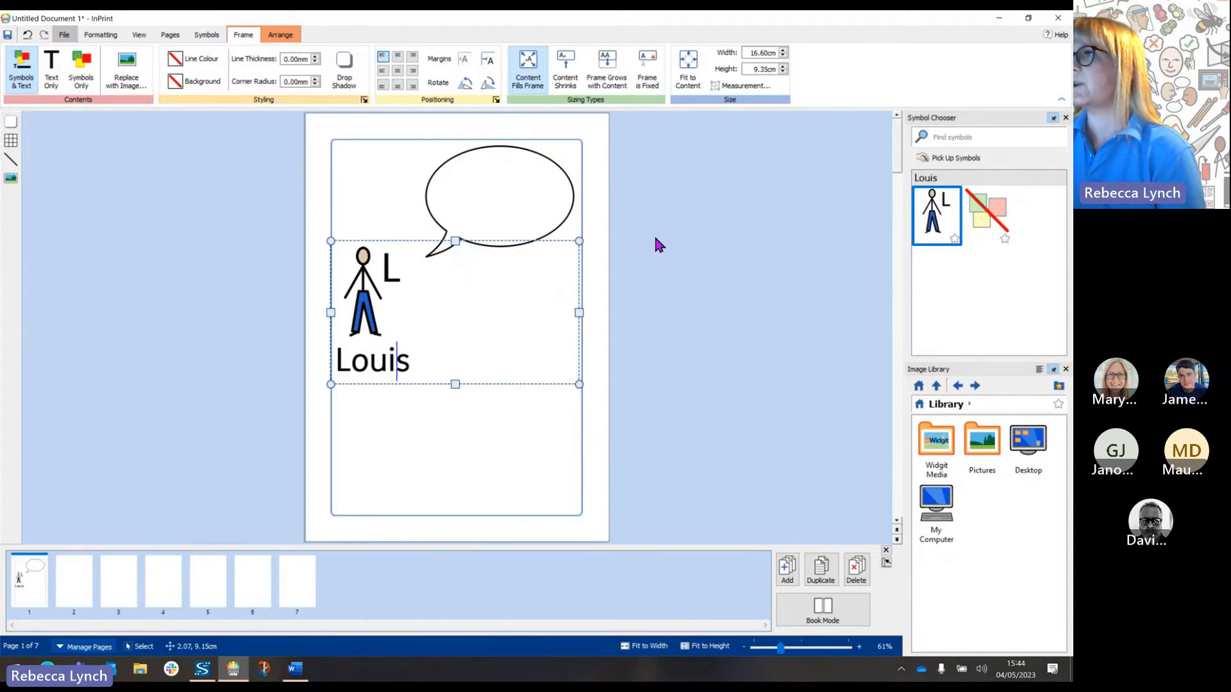
click(667, 219)
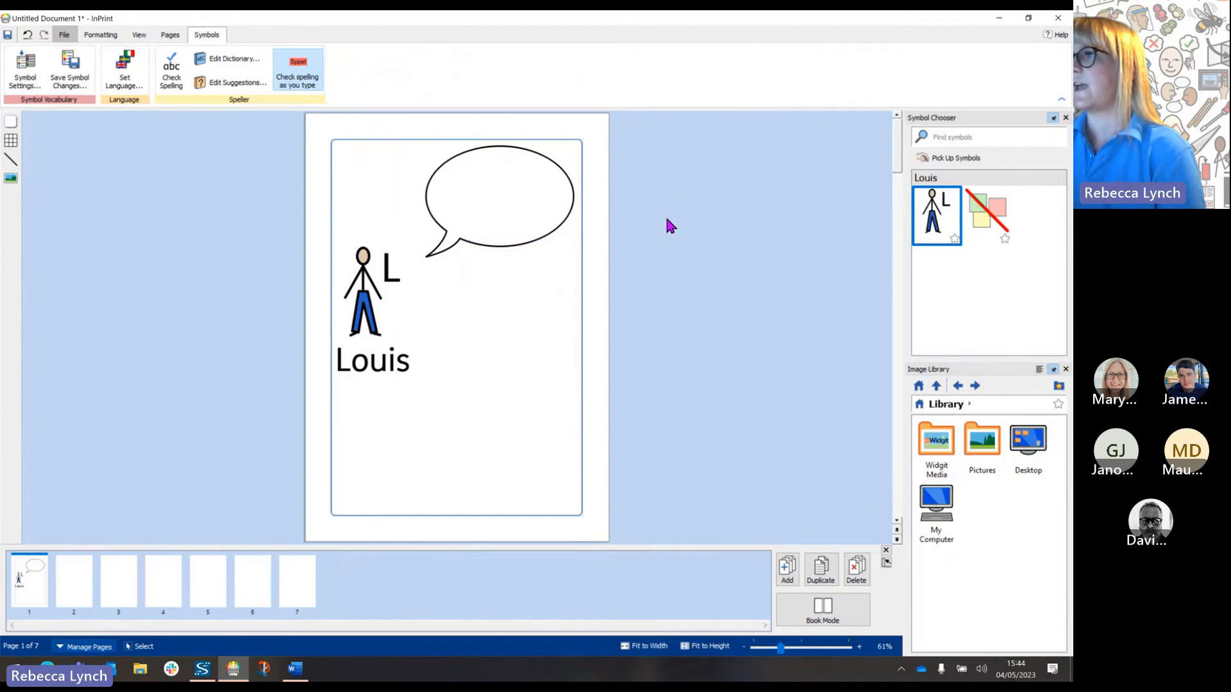
Insert Symbols & Text flash cards with 2 rows and 3 columns below the name, enlarging the cells to about 5.2 × 4.2 cm.
click(11, 140)
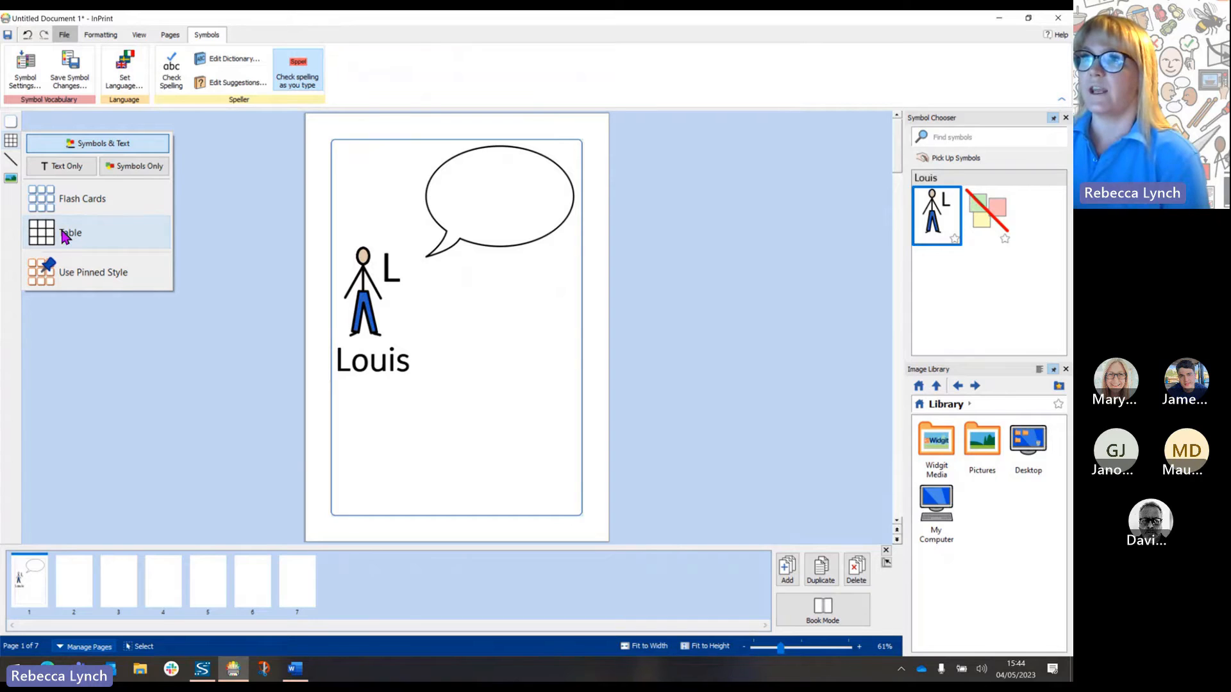
click(39, 199)
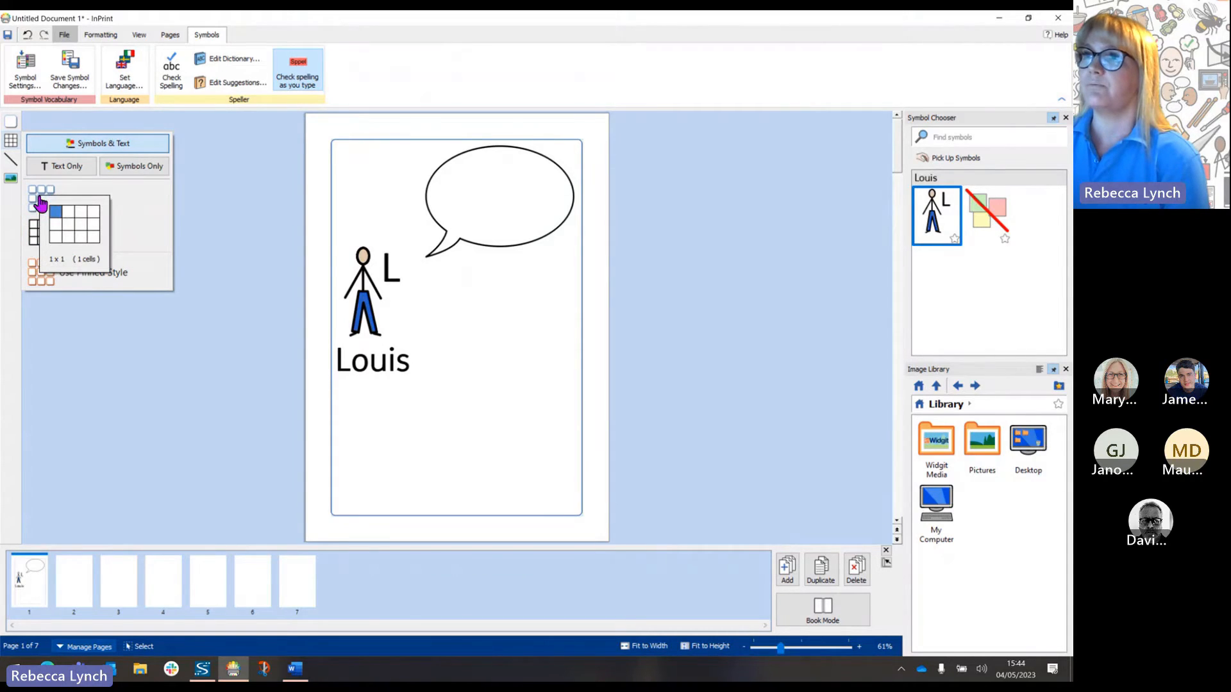
click(83, 232)
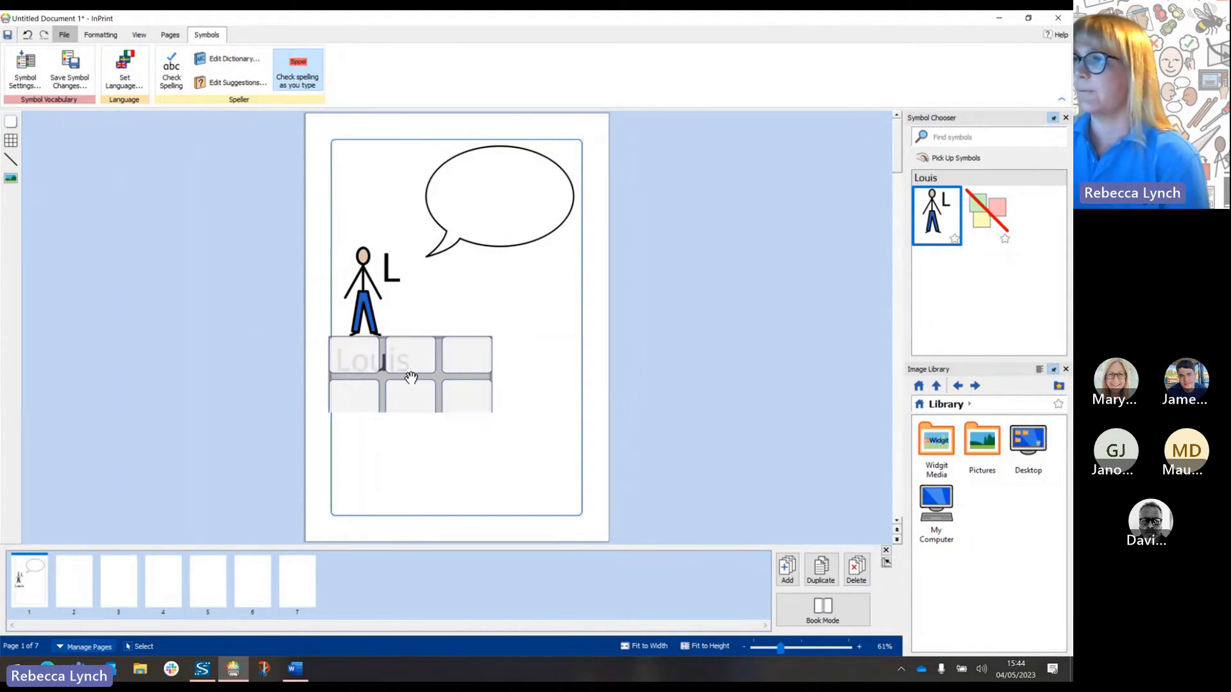
click(418, 414)
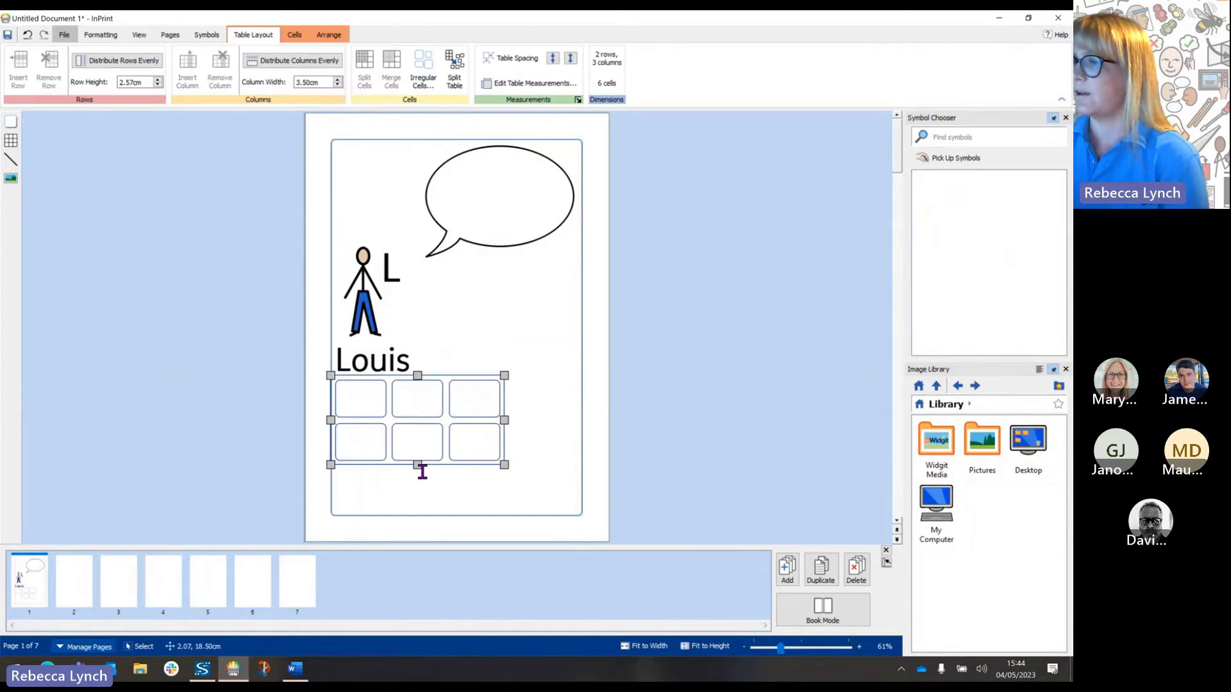
drag(418, 462, 418, 511)
drag(505, 443, 577, 444)
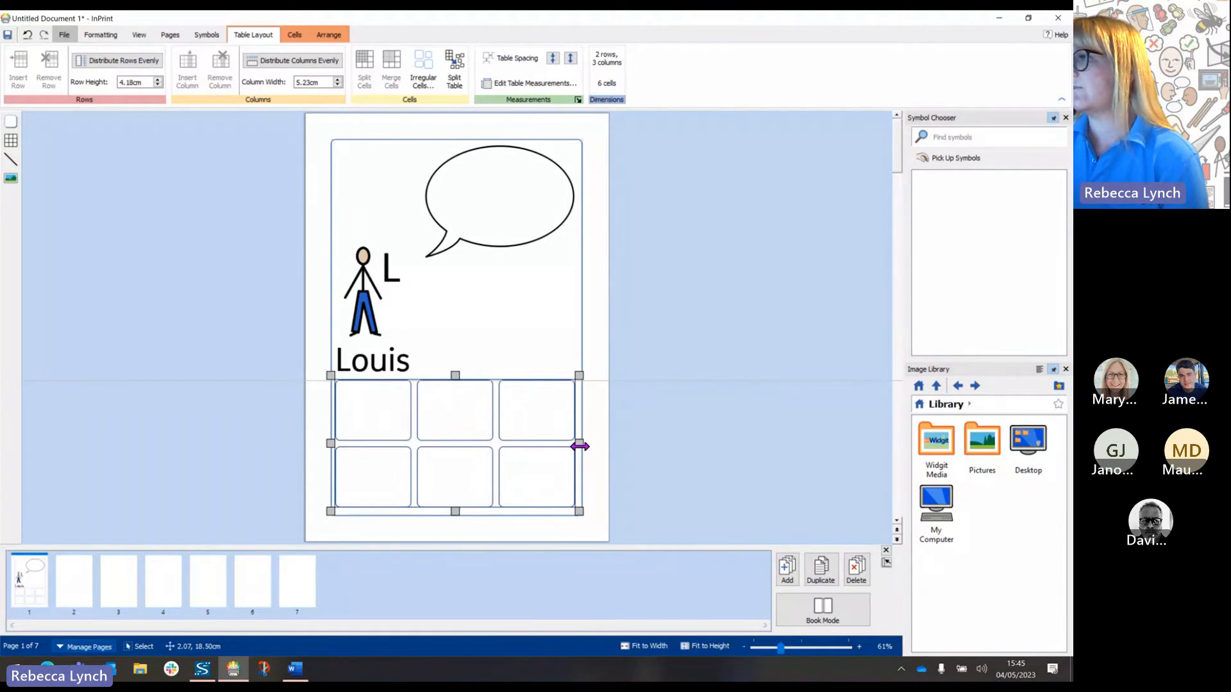
click(623, 360)
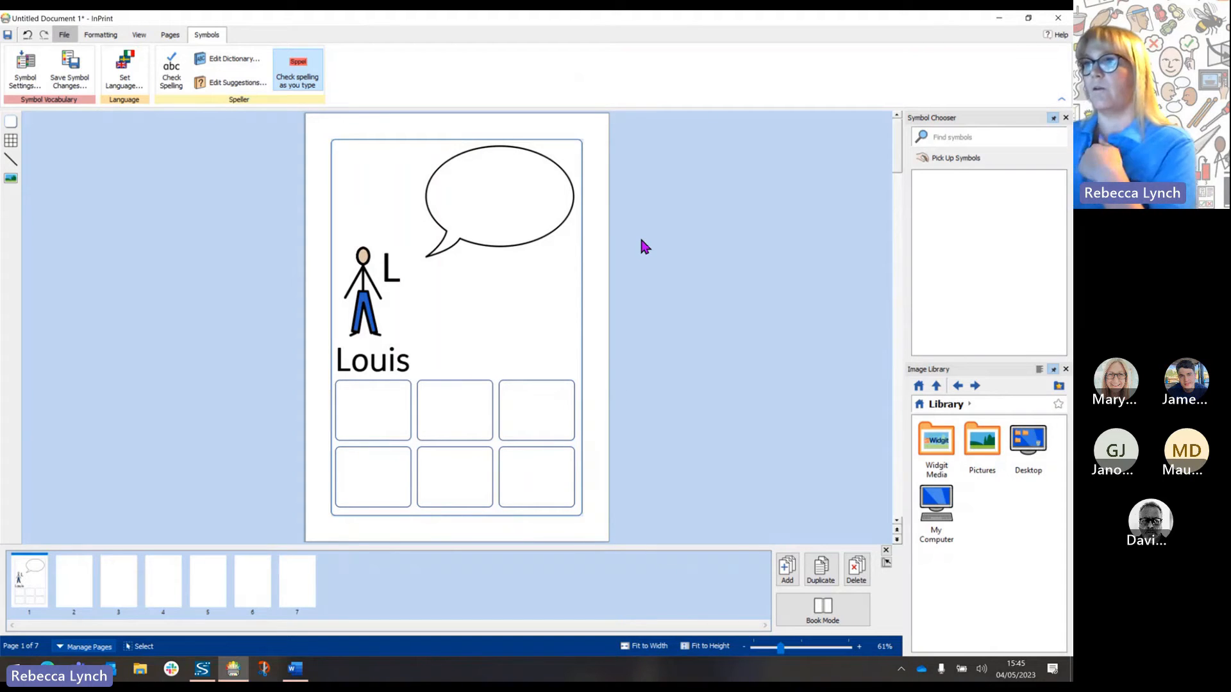
Give the large styled frame a red line colour and a pale yellow background.
click(346, 146)
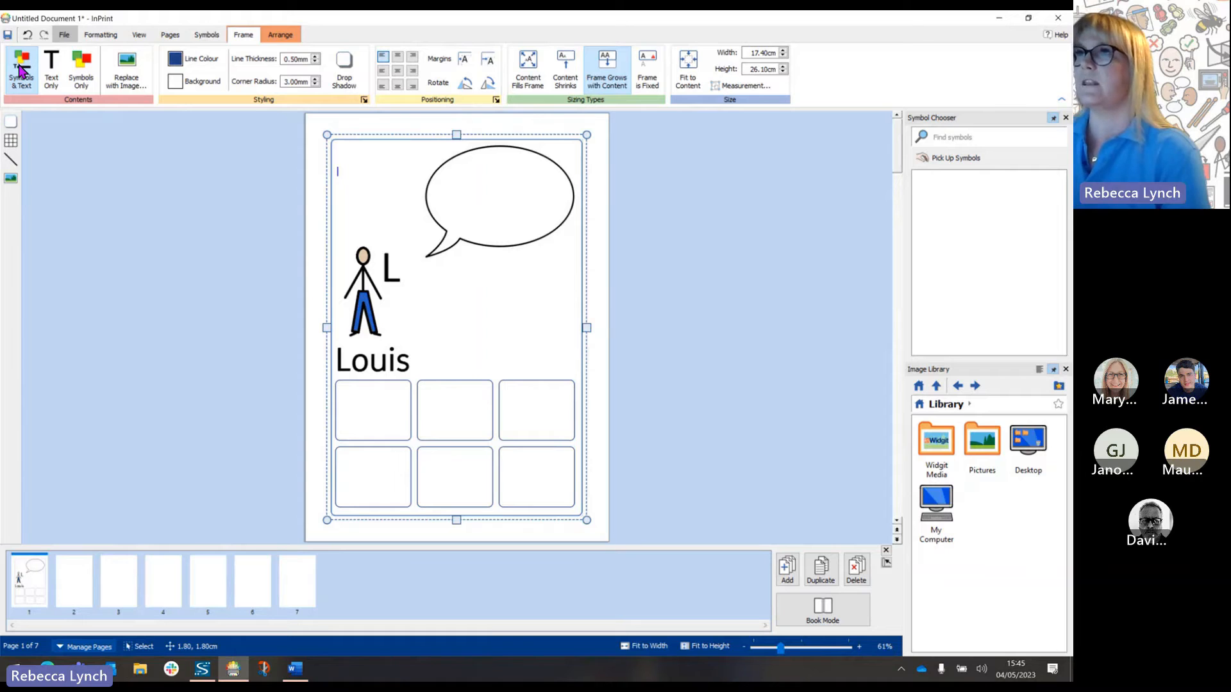
click(197, 58)
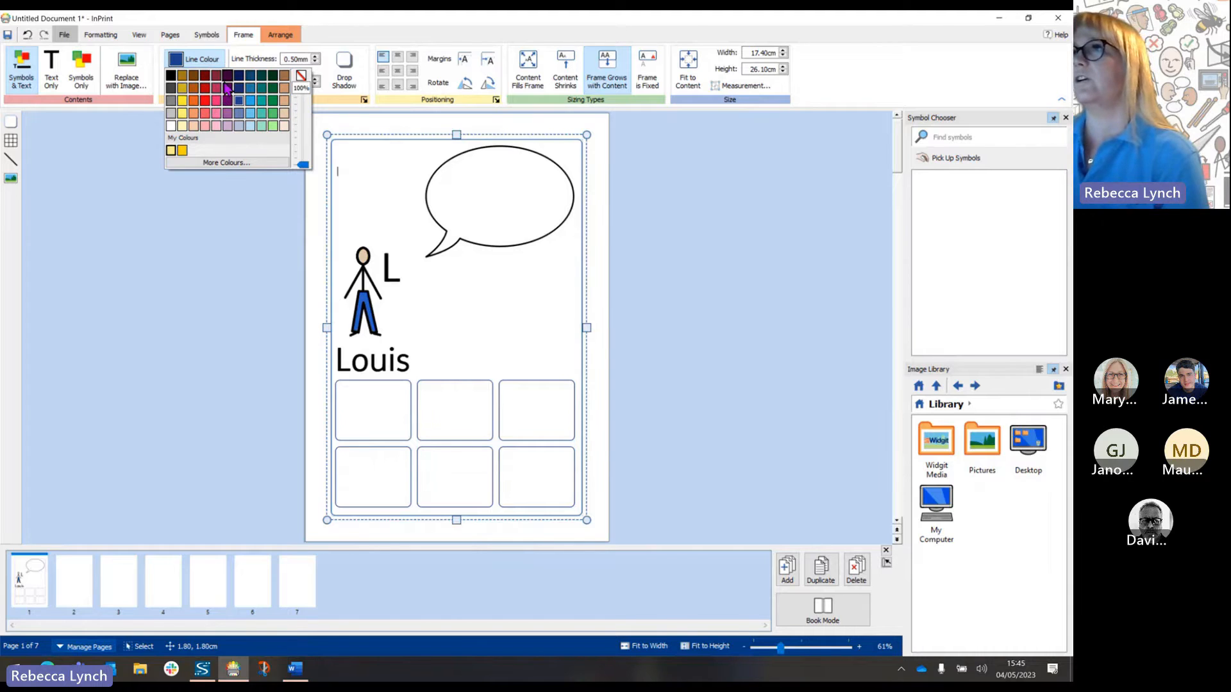
click(204, 103)
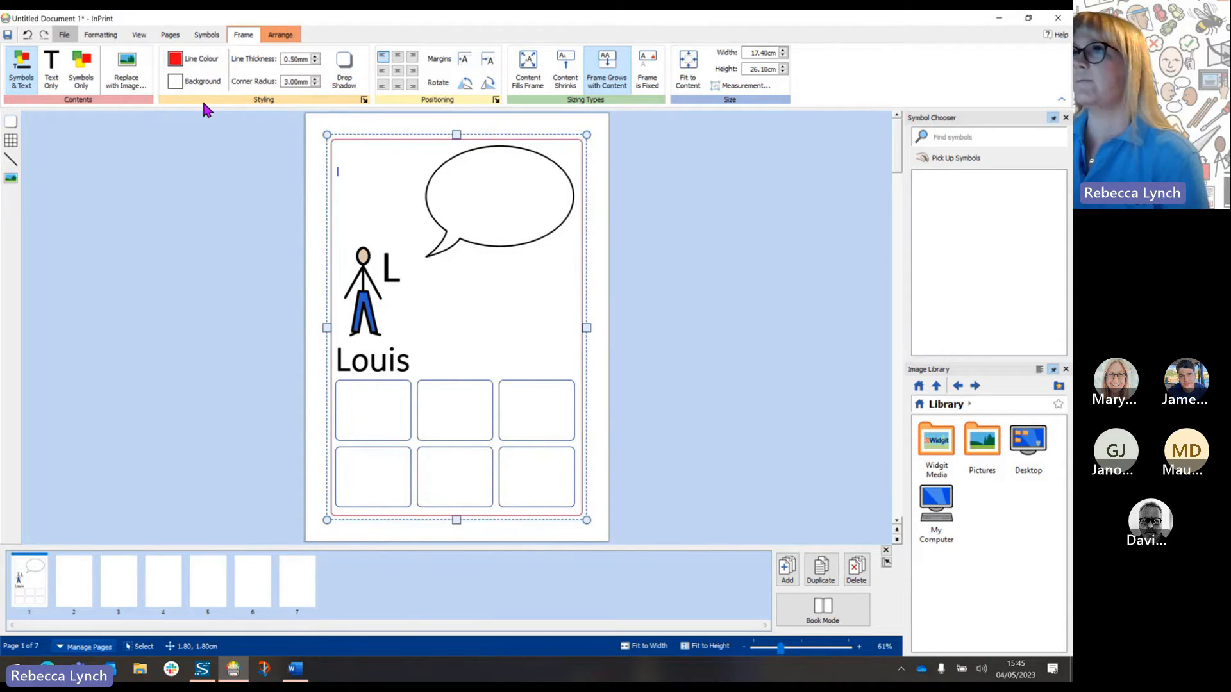
click(194, 86)
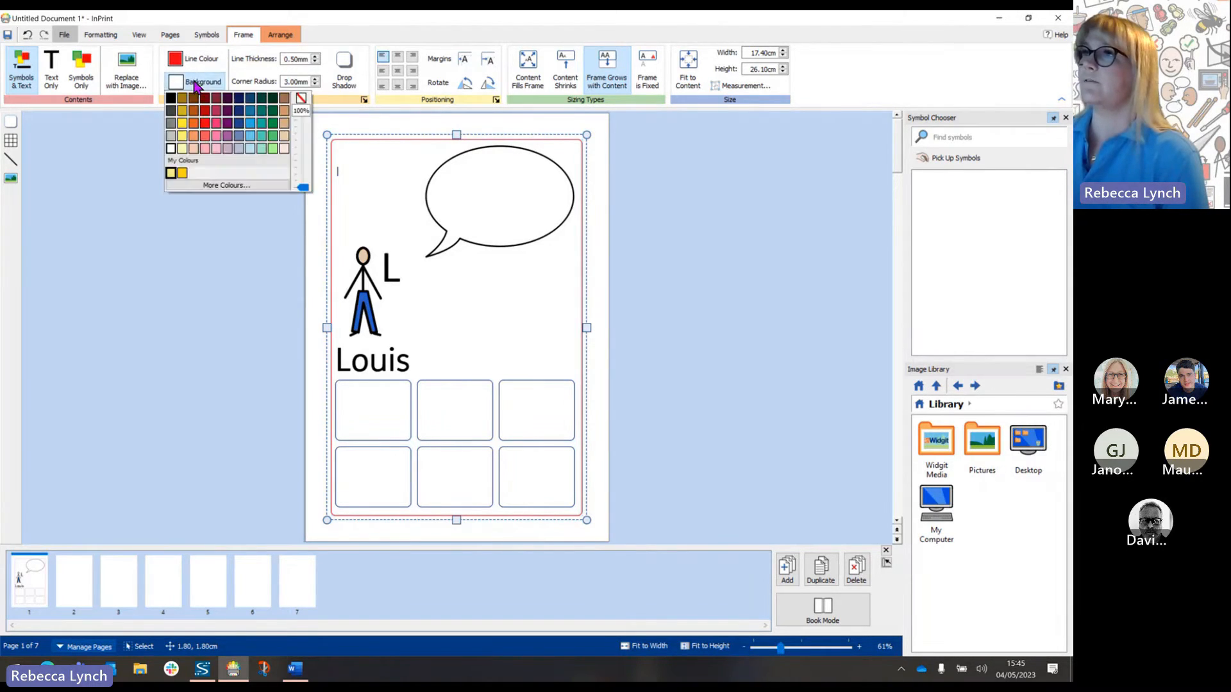
click(182, 148)
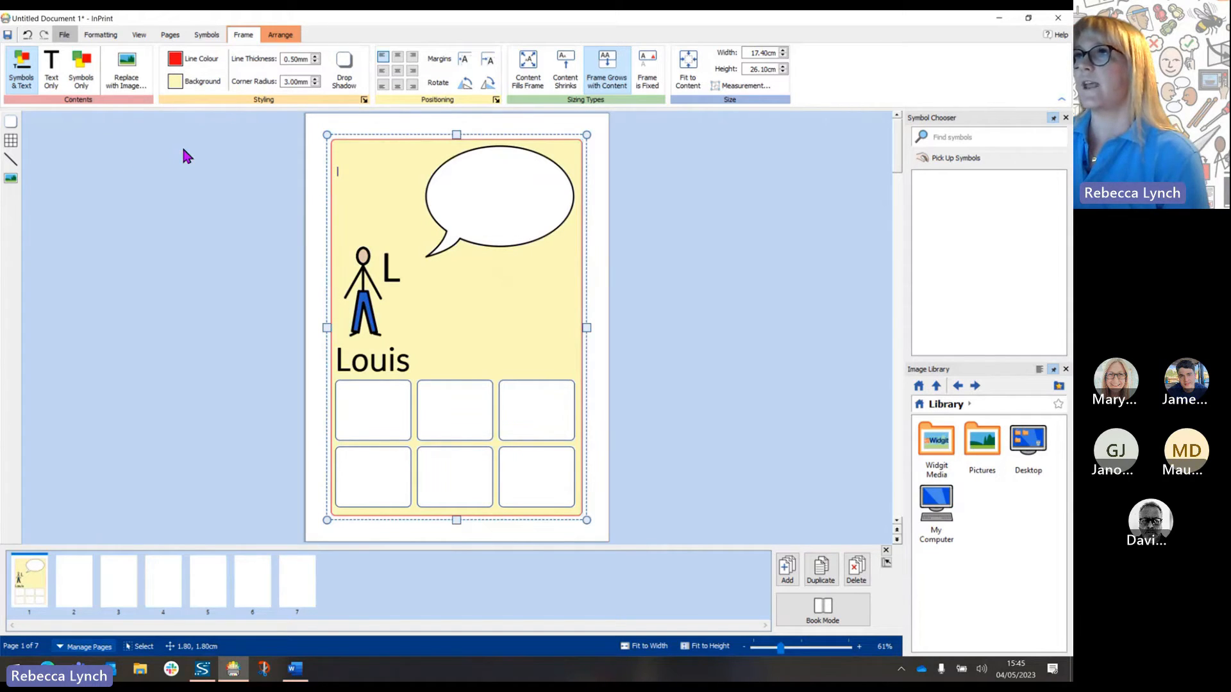
Set the large styled frame's line thickness to 2.50 mm and its corner radius to 0.00 mm.
click(315, 56)
click(315, 56)
click(316, 56)
click(315, 56)
click(315, 57)
click(316, 56)
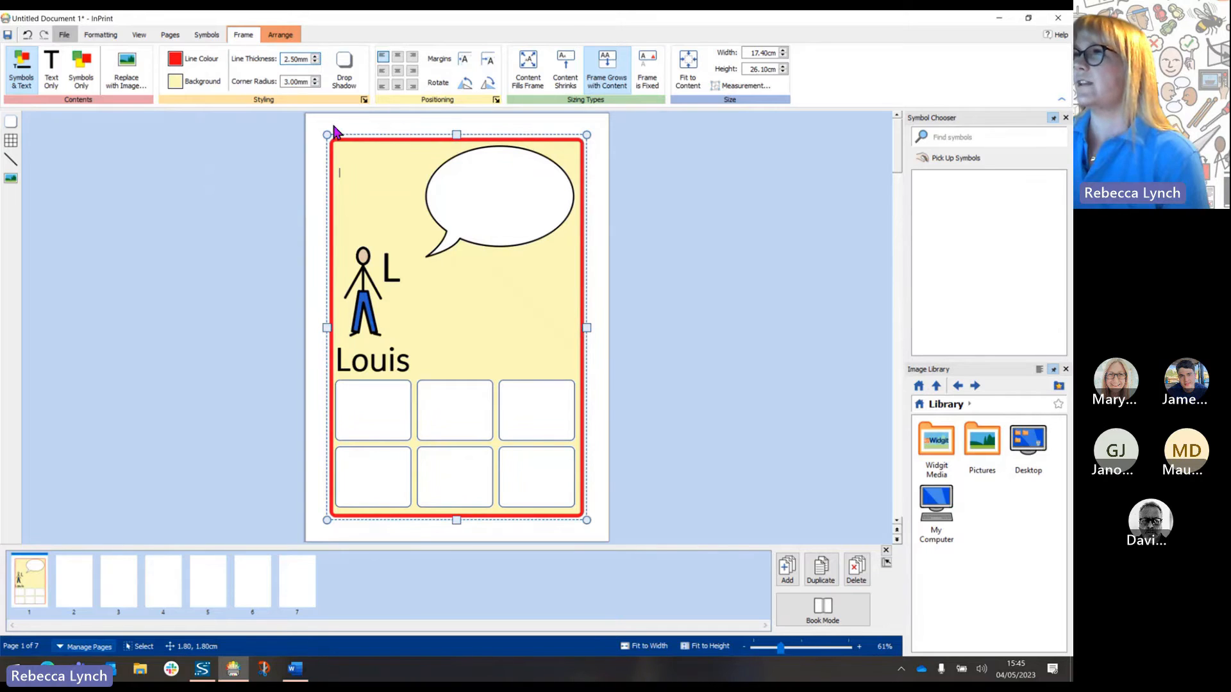
click(314, 85)
click(314, 85)
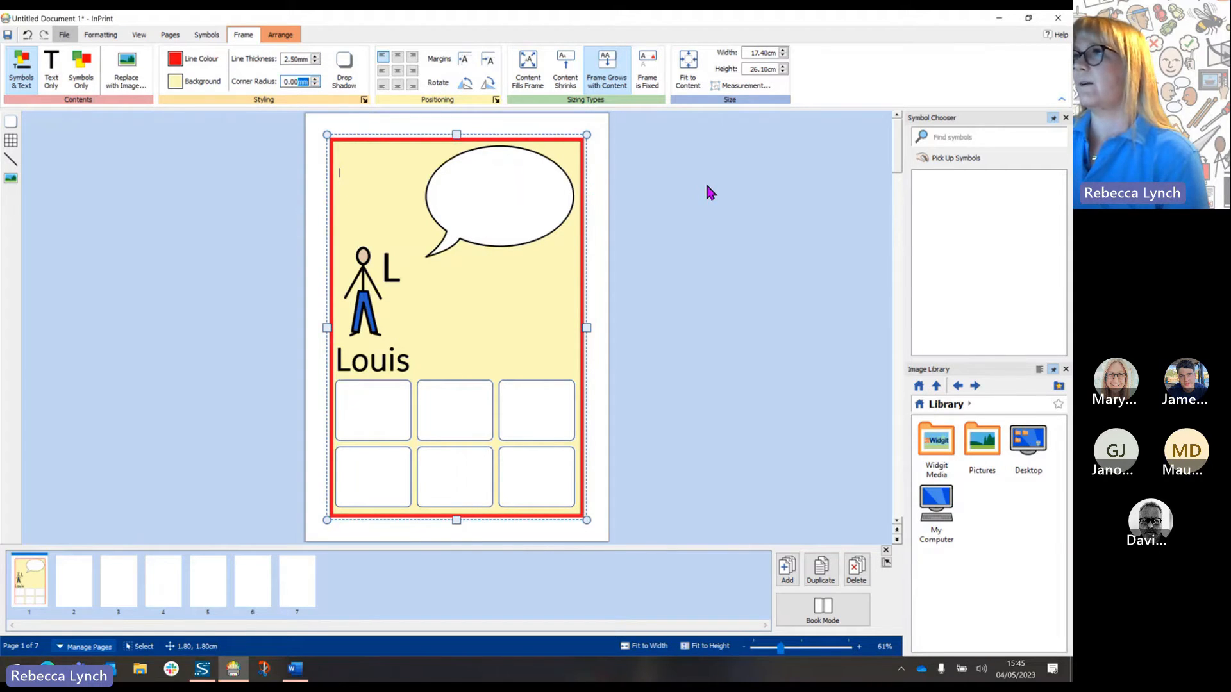
click(347, 74)
click(718, 202)
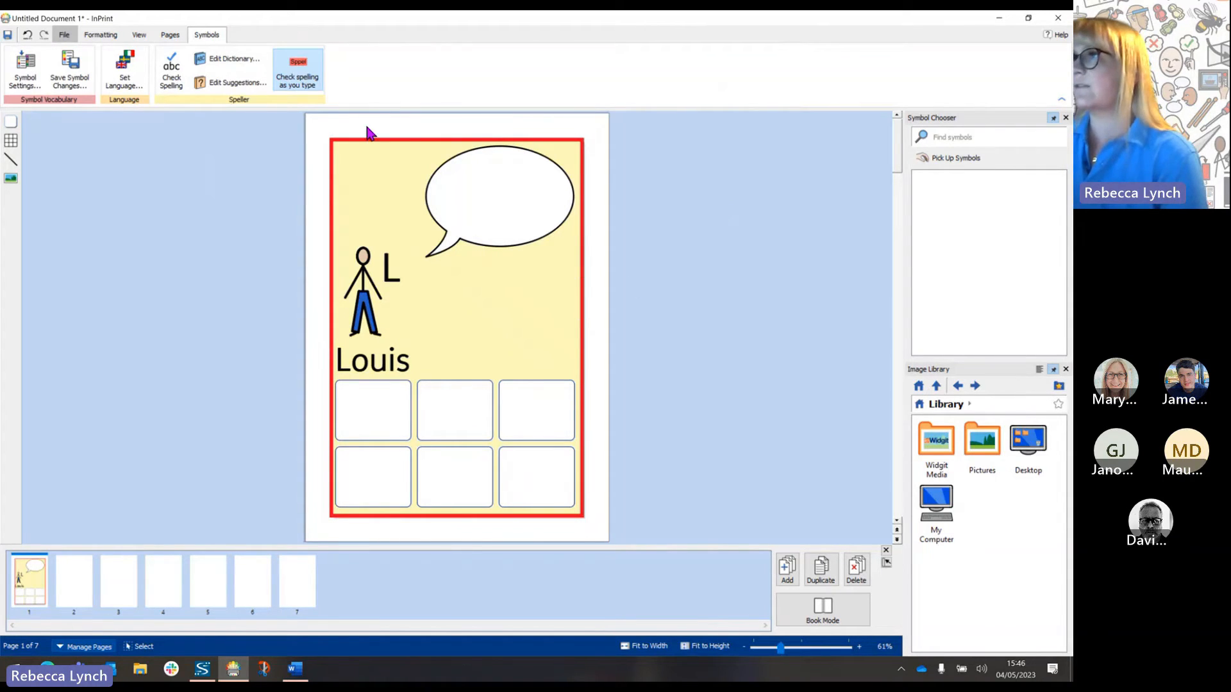
Enter "Hello my name is" followed by the child's first name in the speech bubble.
click(374, 158)
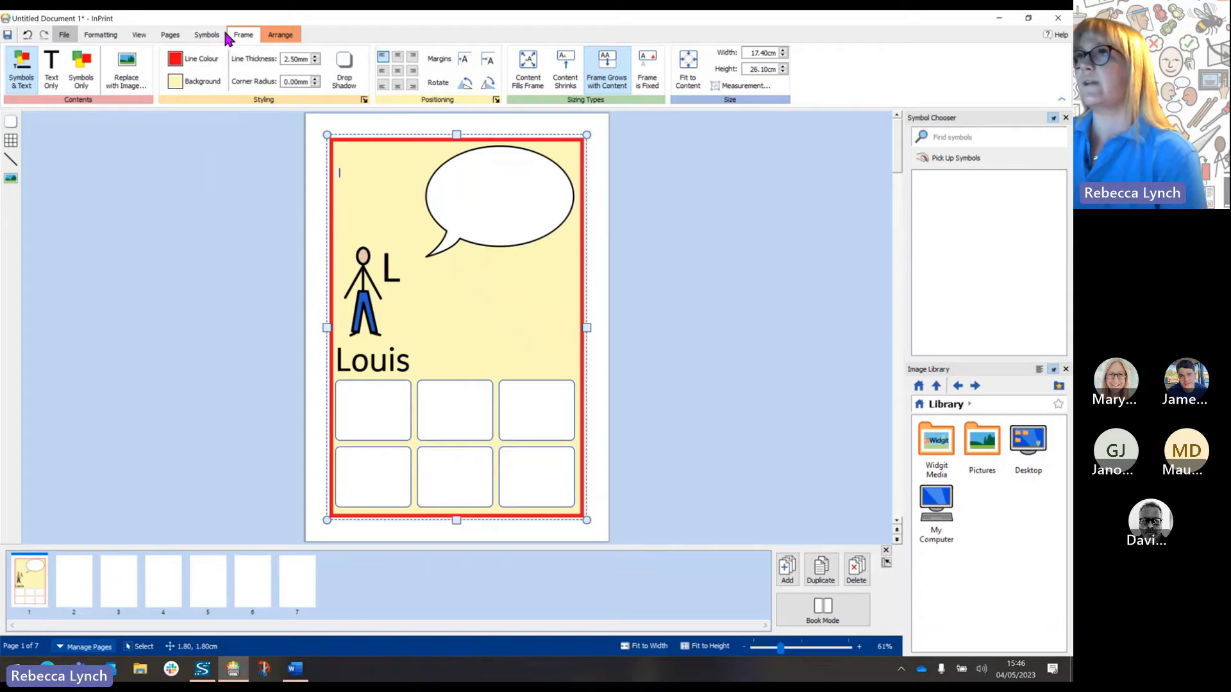
click(506, 210)
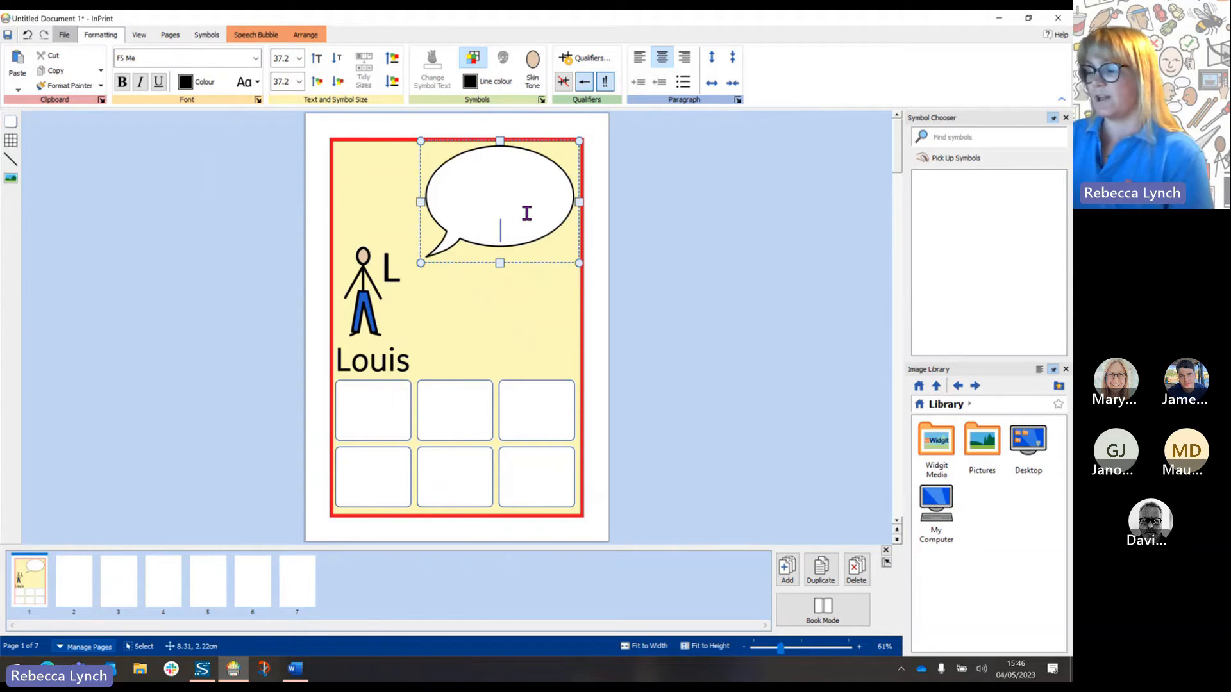
text(Hell)
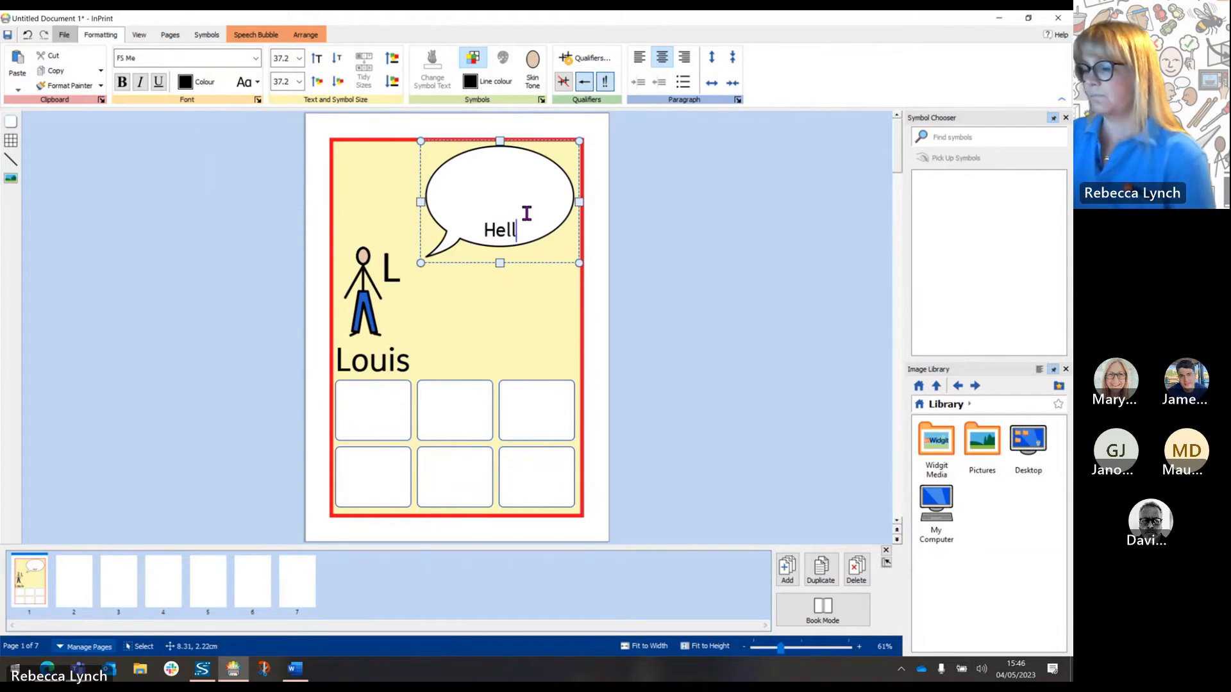
text(o my na)
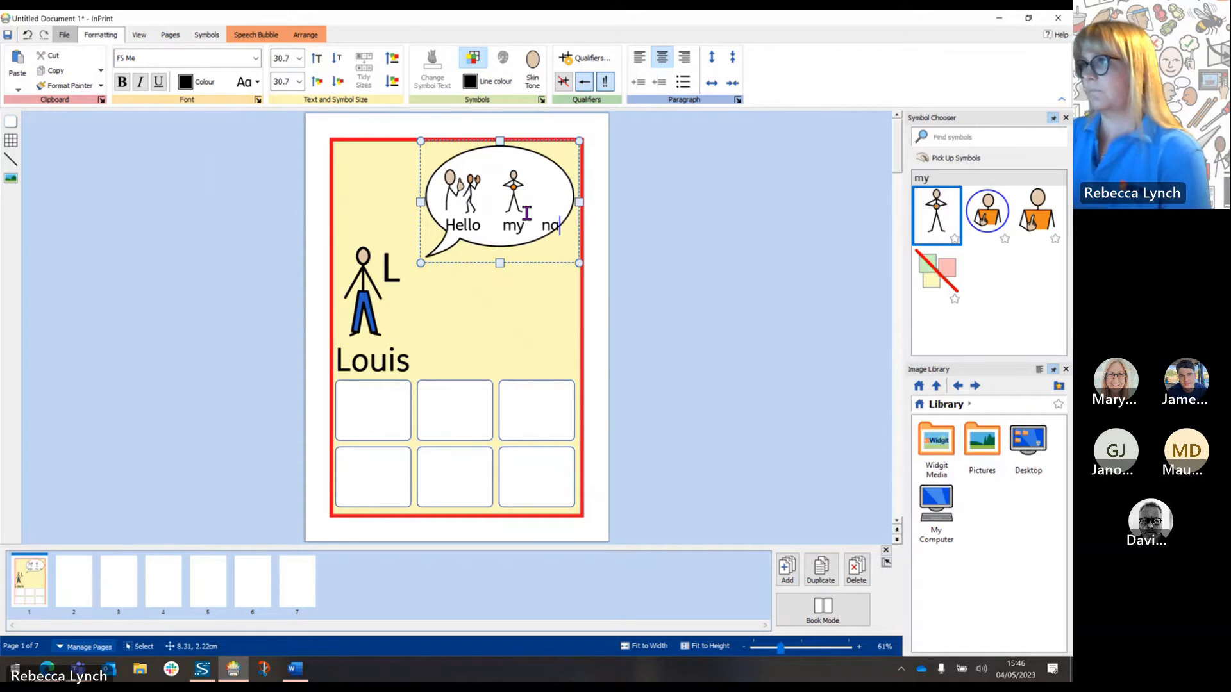
text(me is Louis)
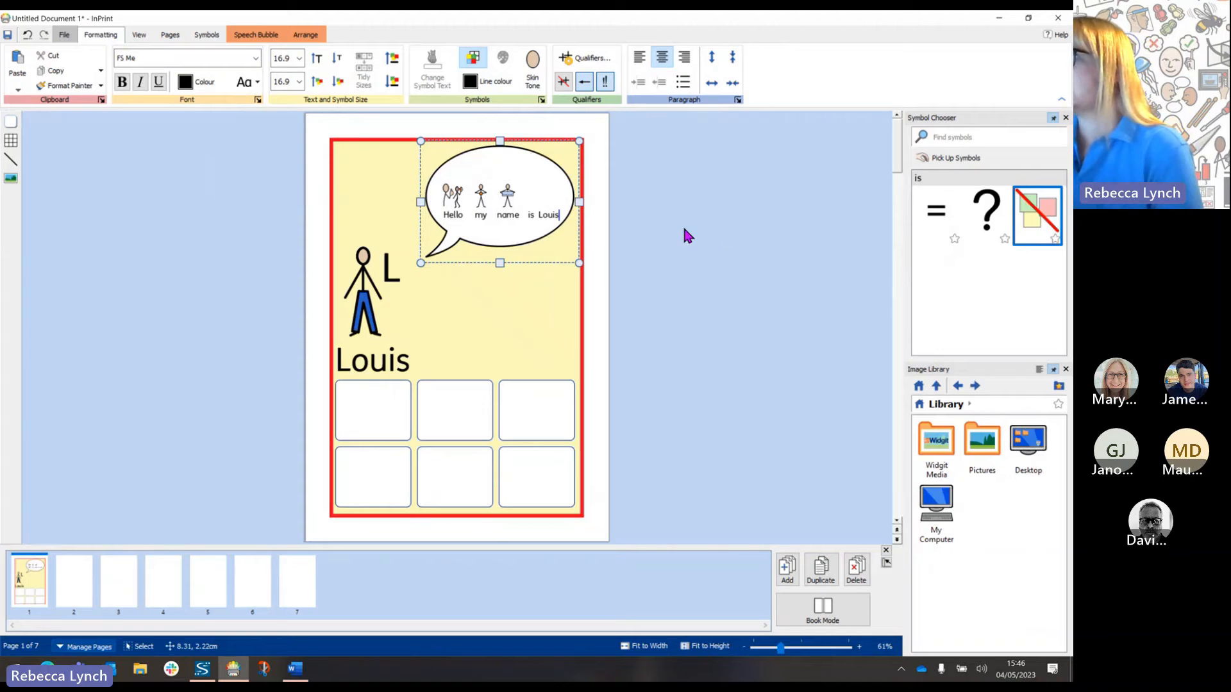
click(631, 204)
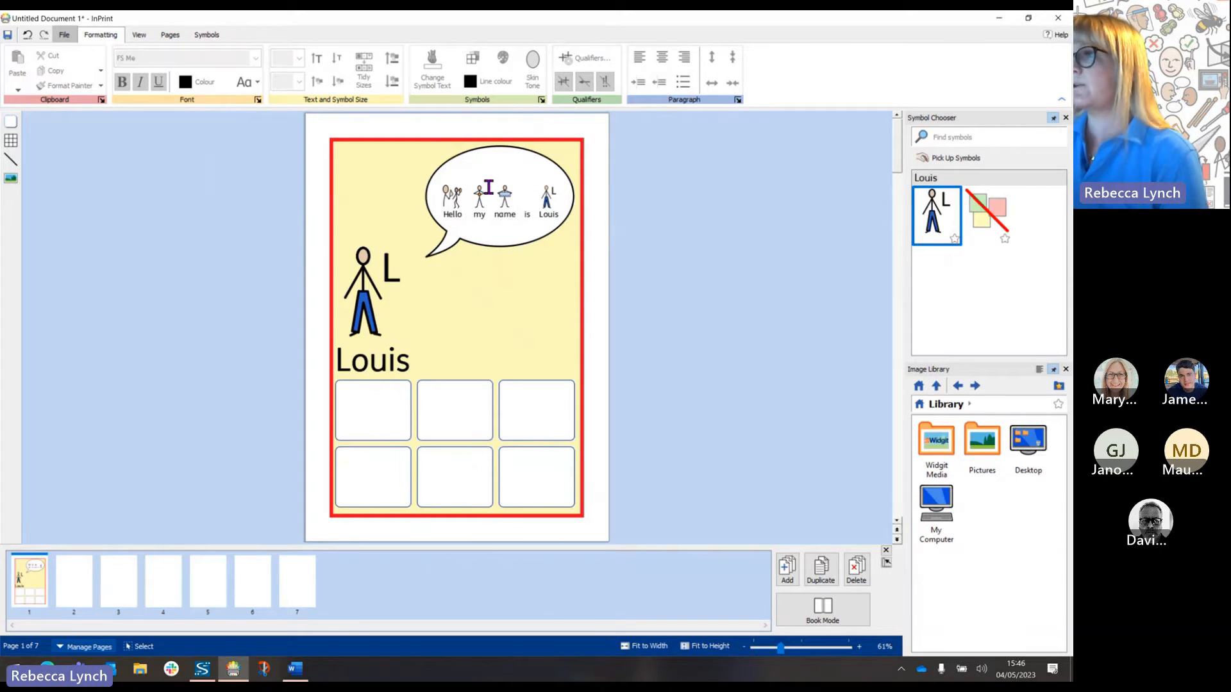
Enter "apes" in the first flash card of the upper row and "ear defenders" in the second.
click(386, 414)
text(ape)
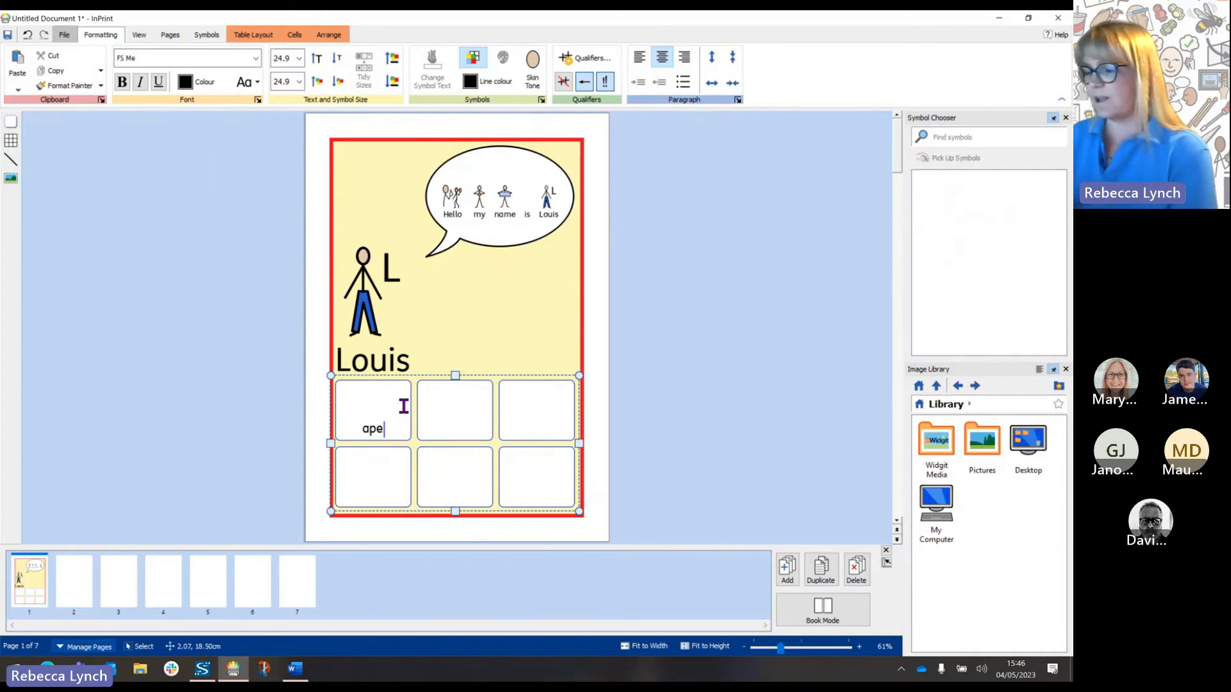
text(s)
click(463, 416)
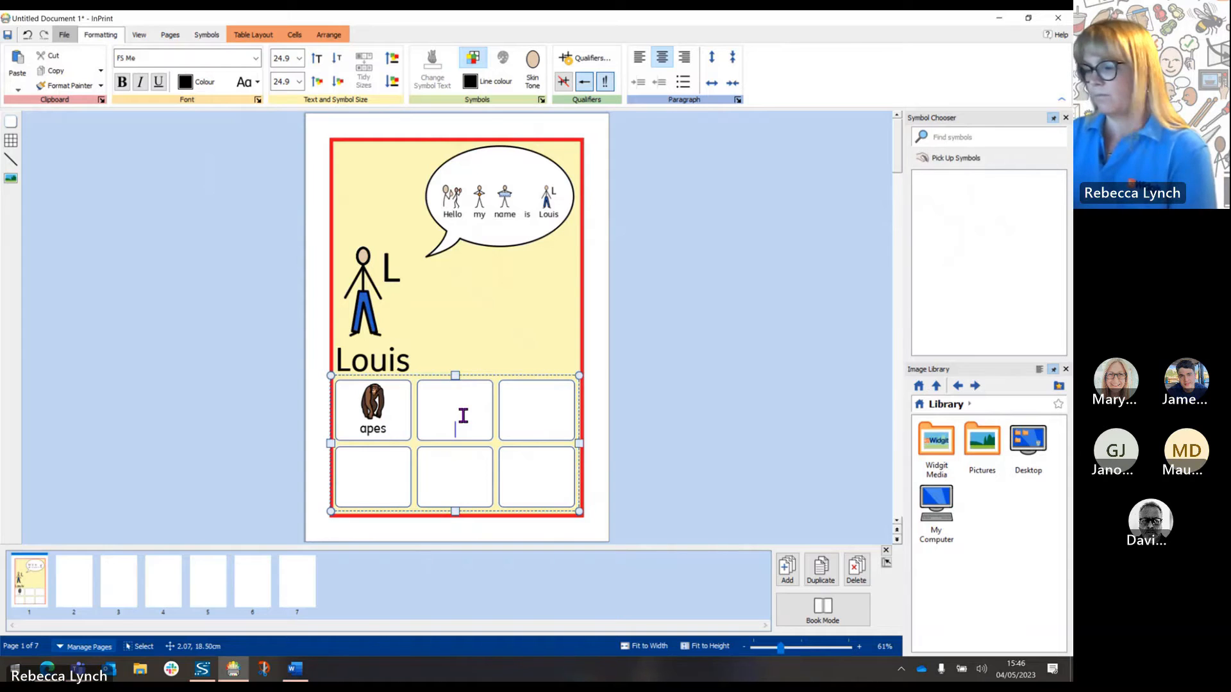
text(ear defen)
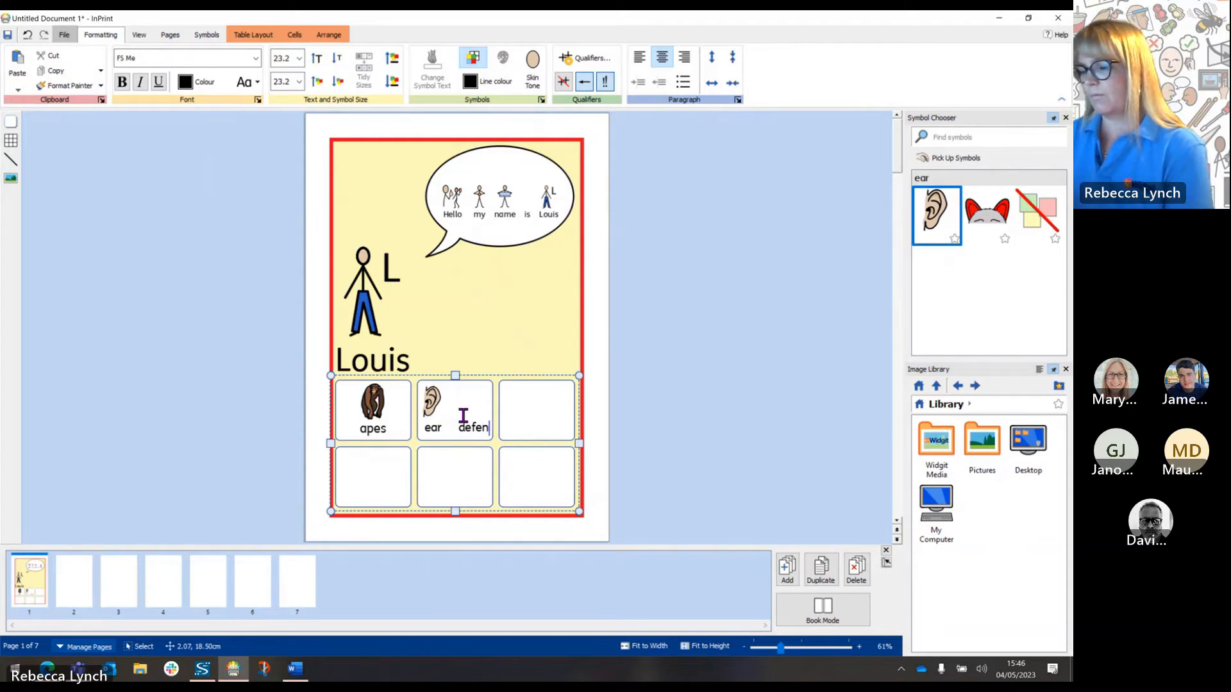
text(ders)
Enter "roll on ball" in the third flash card of the upper row.
click(545, 421)
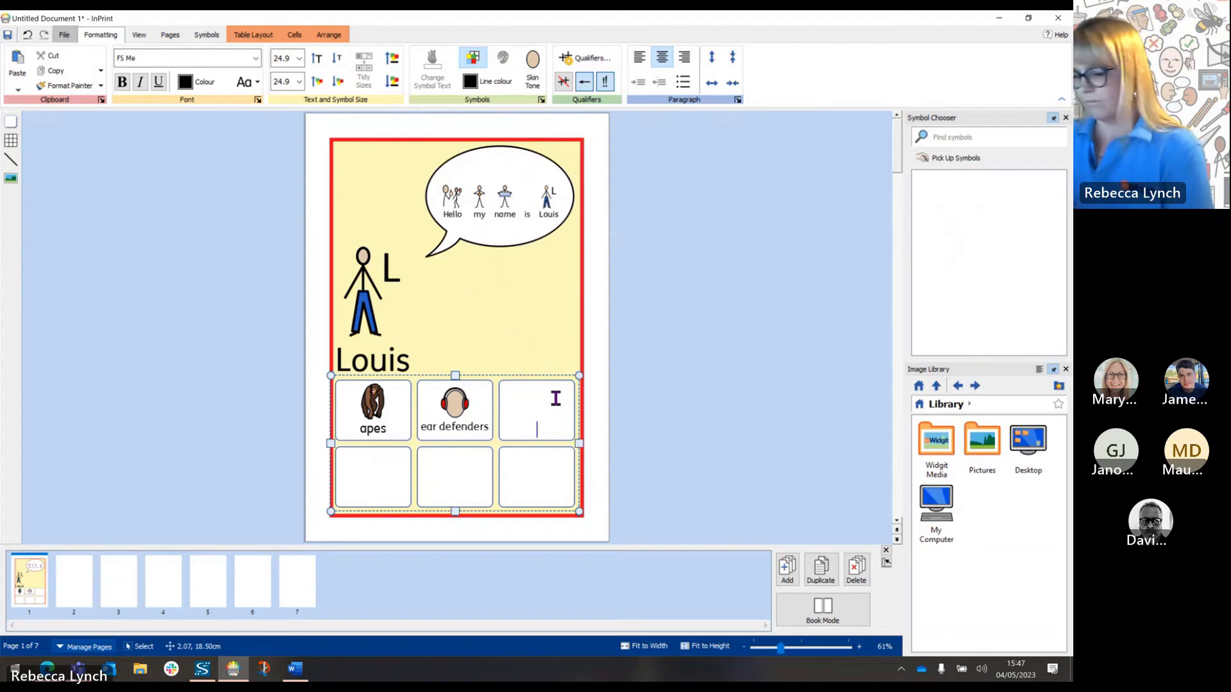
text(roll on)
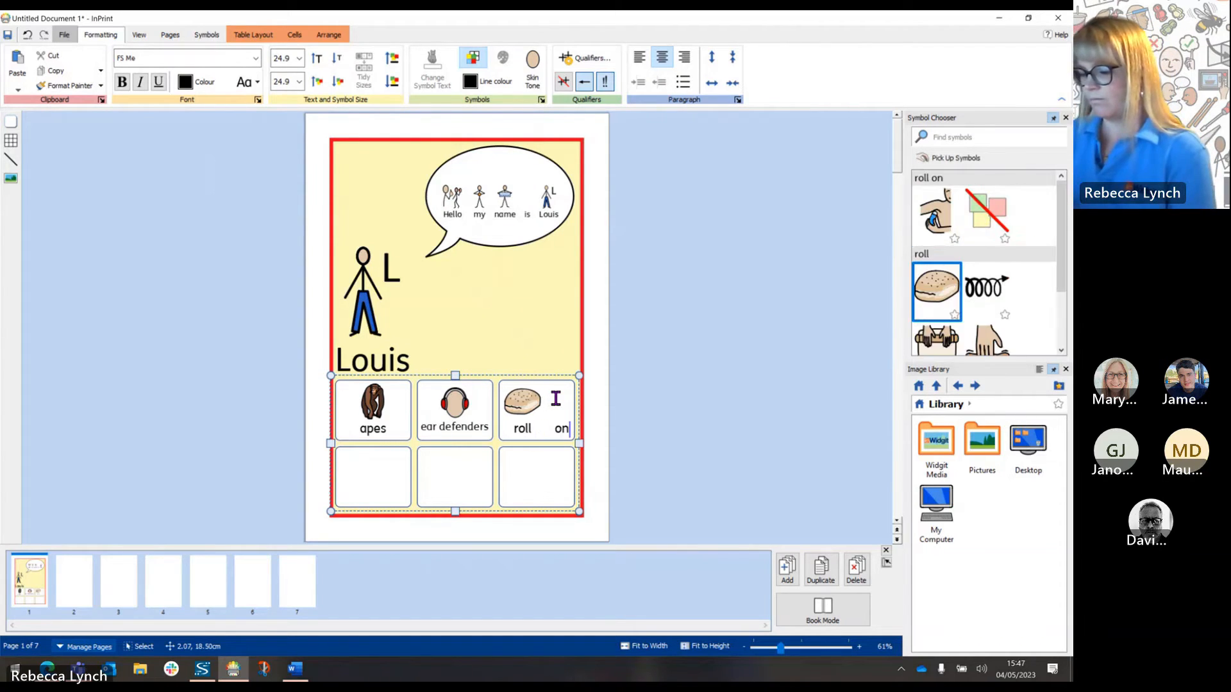
text( ball)
click(391, 484)
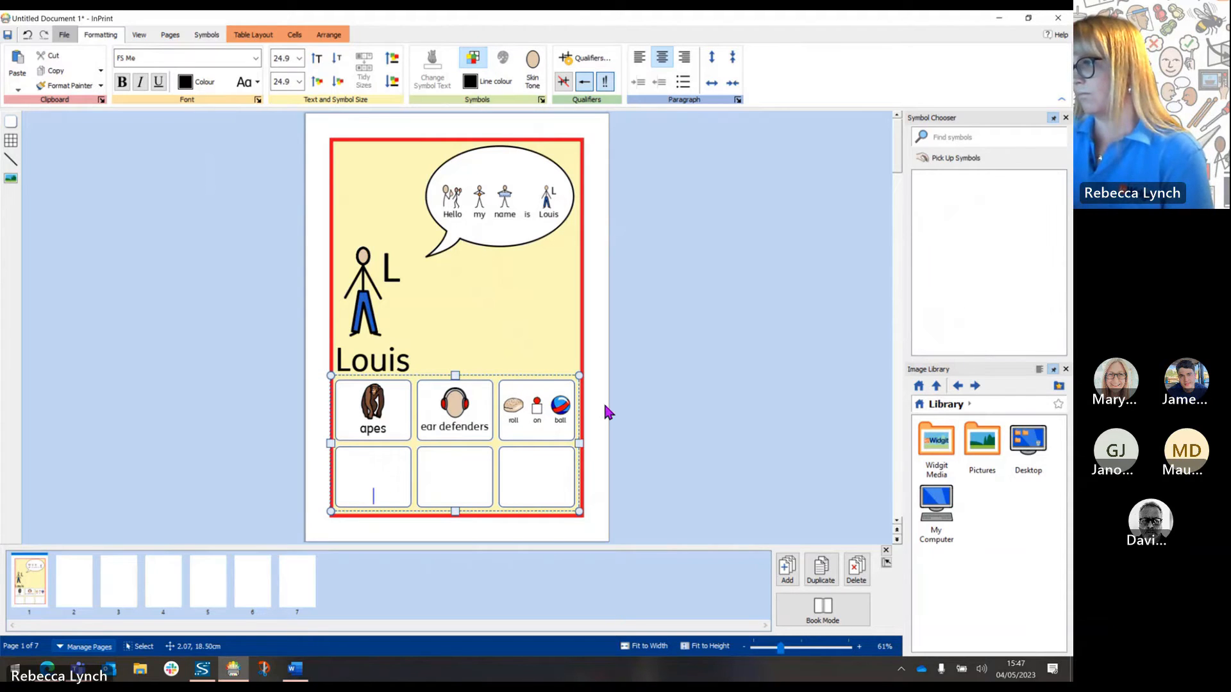
Replace the text in the third flash card of the upper row with "blanket".
drag(569, 420, 508, 425)
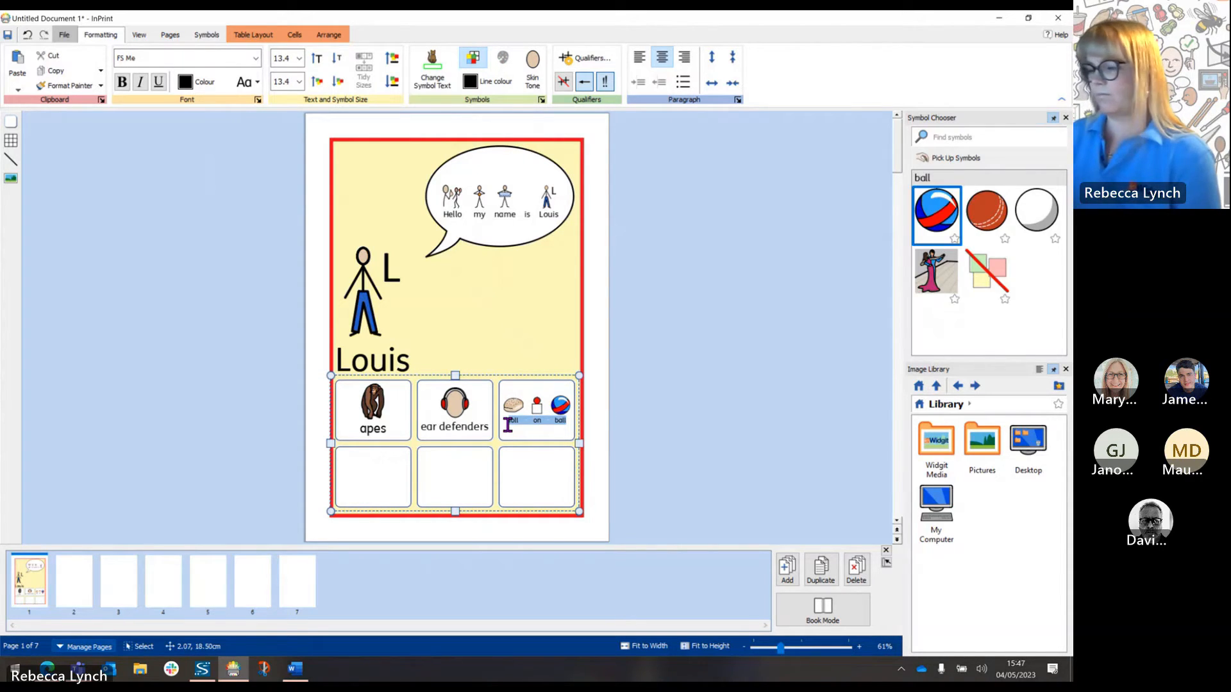
key(BackSpace)
text(blanket)
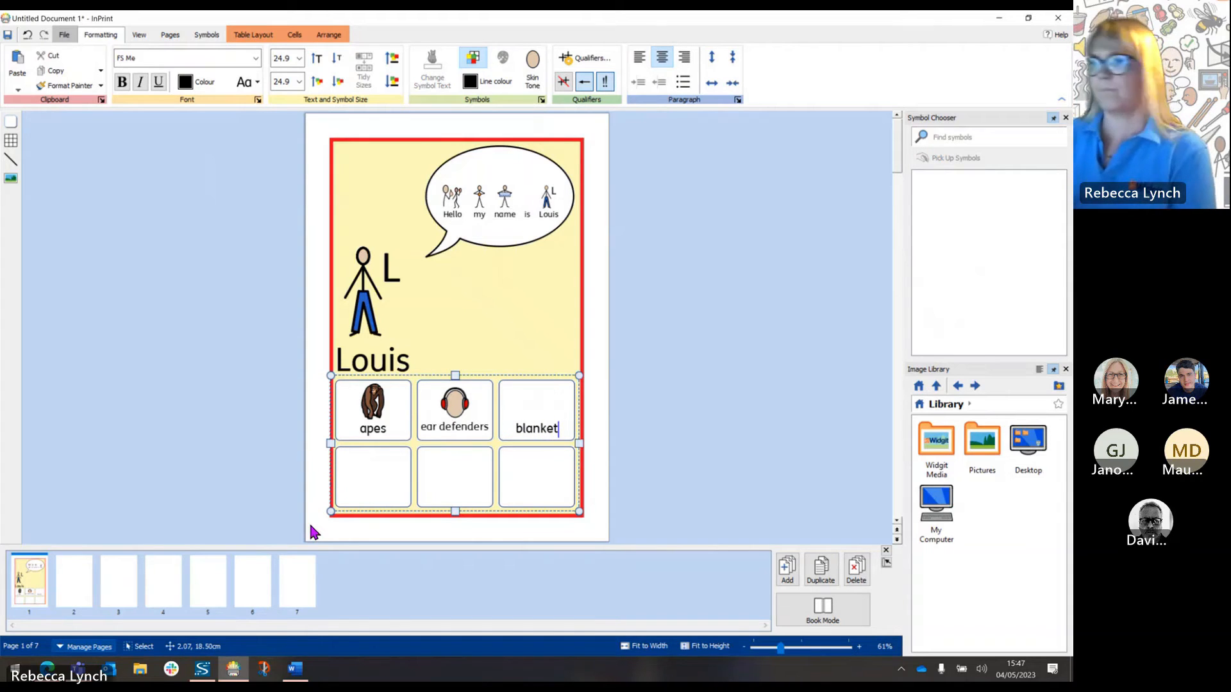
Fill the lower row of flash cards with "writing", "busy places" and "sand".
click(385, 488)
text(wr)
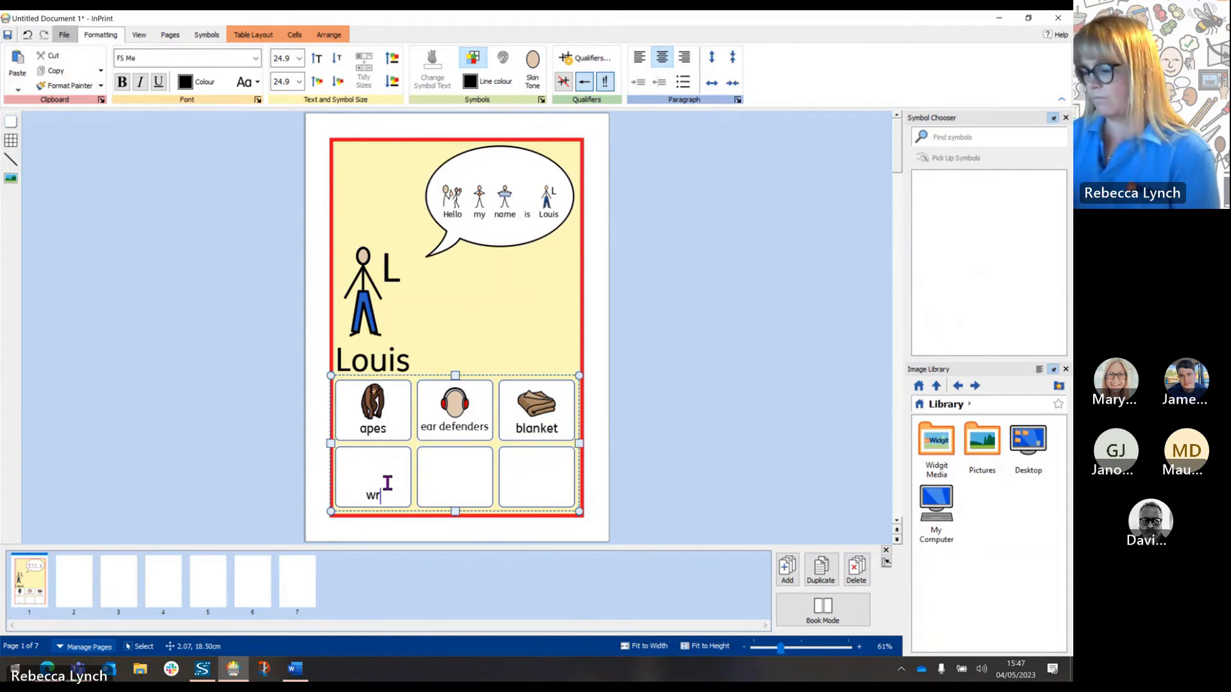
text(iting)
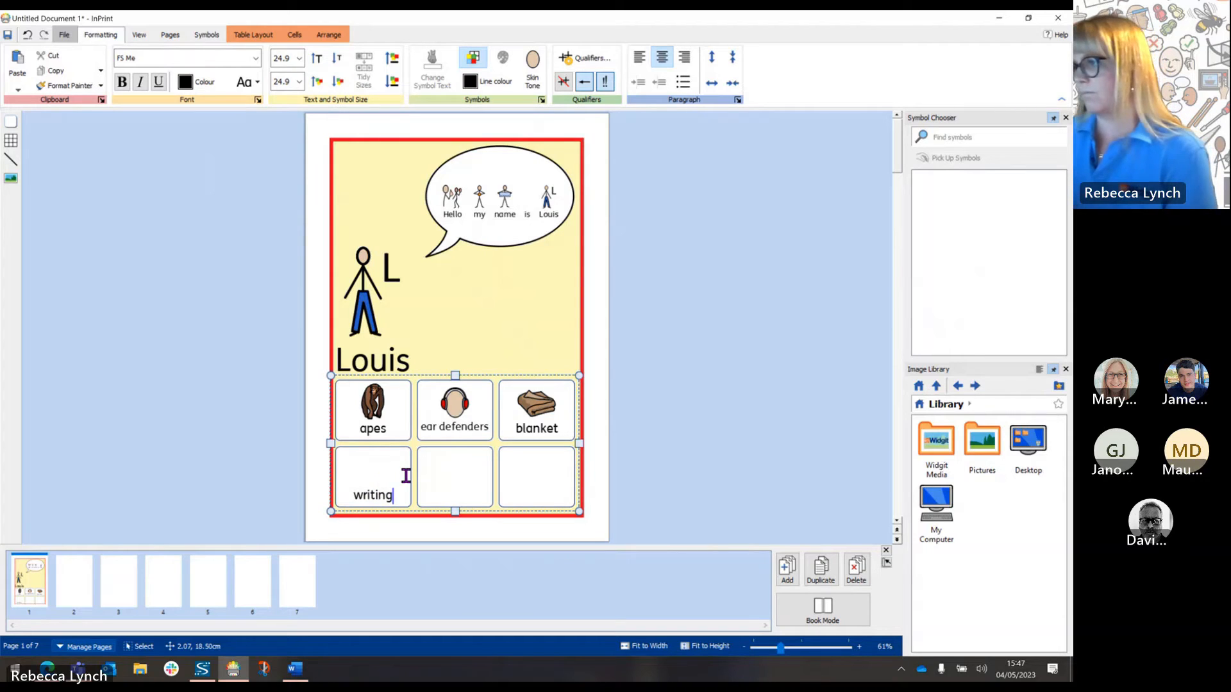
click(435, 492)
text(bis)
key(BackSpace)
key(BackSpace)
text(usy)
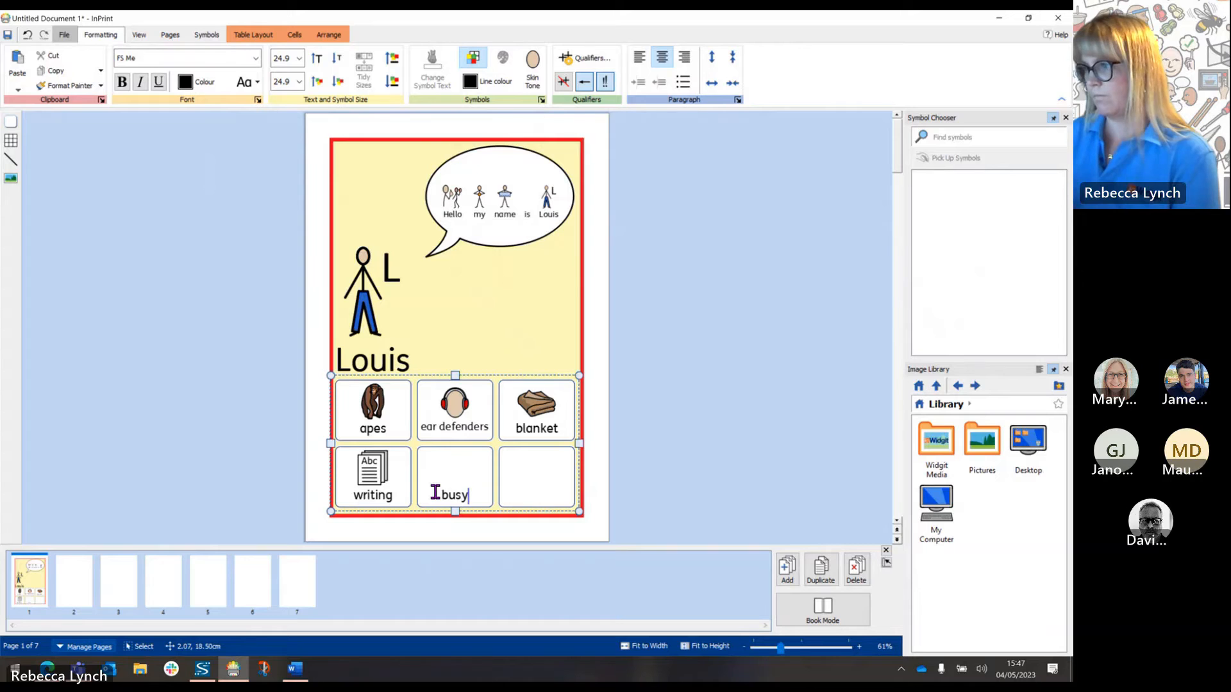
text( places)
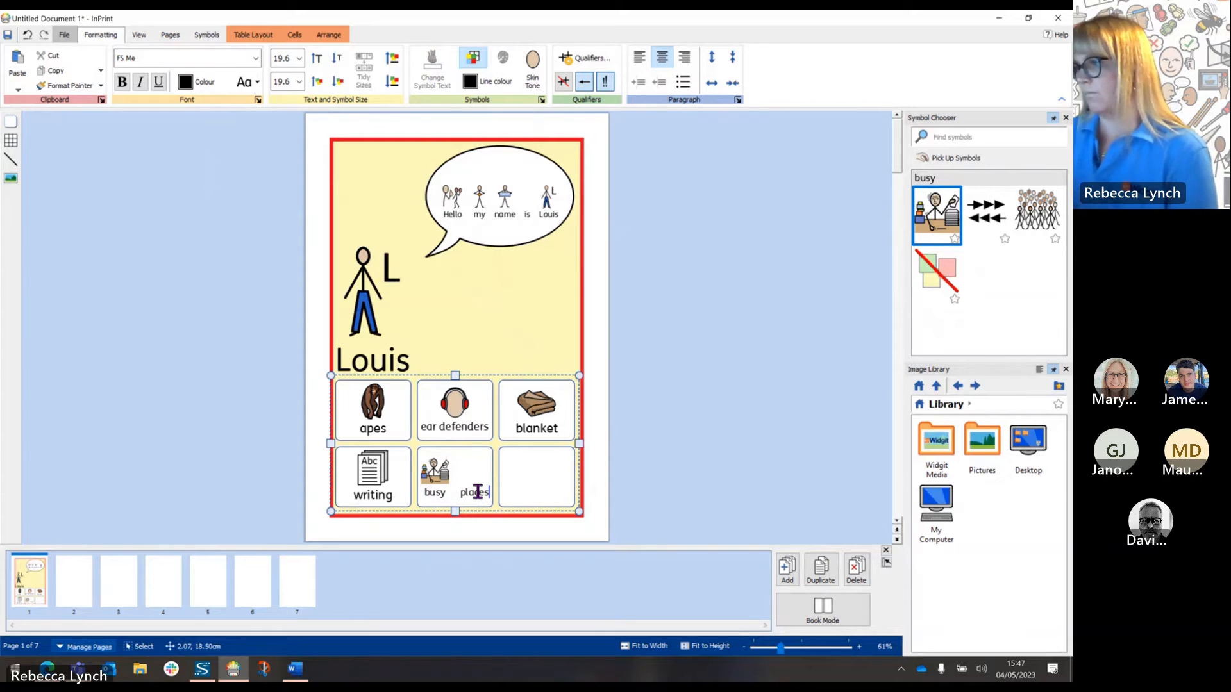
click(560, 485)
text(sand)
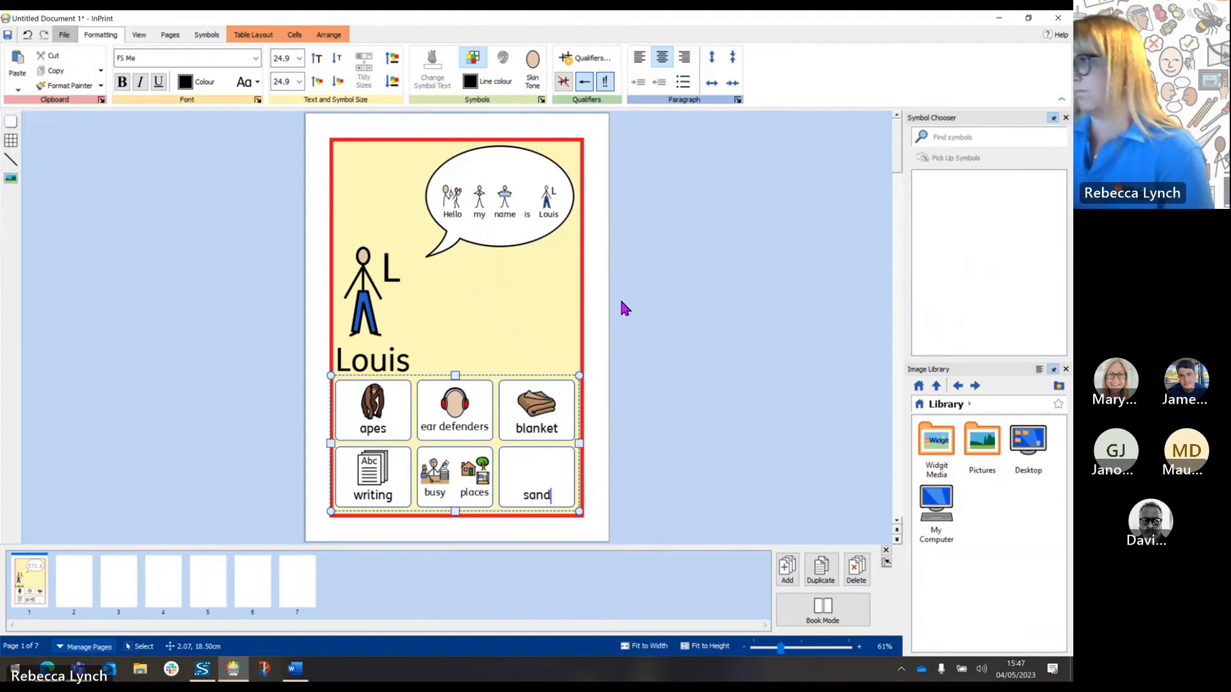
click(681, 265)
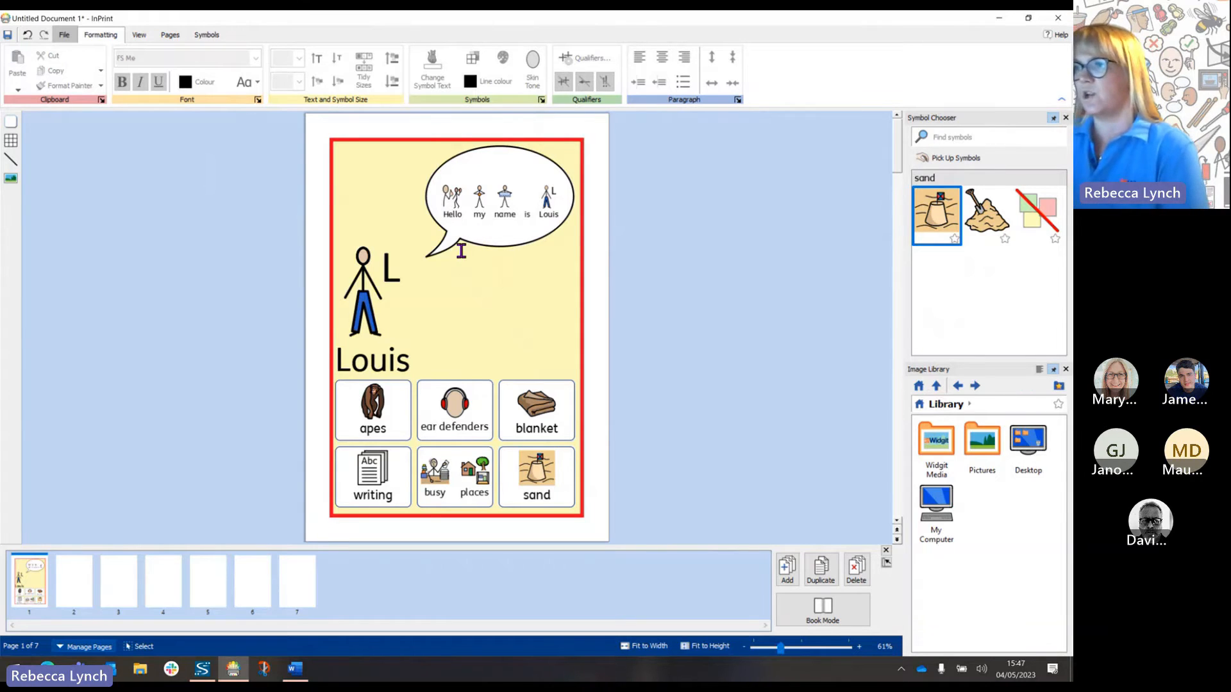
Try the speech bubble's tail at its lower-right corner, and return it to the lower-left corner.
click(516, 162)
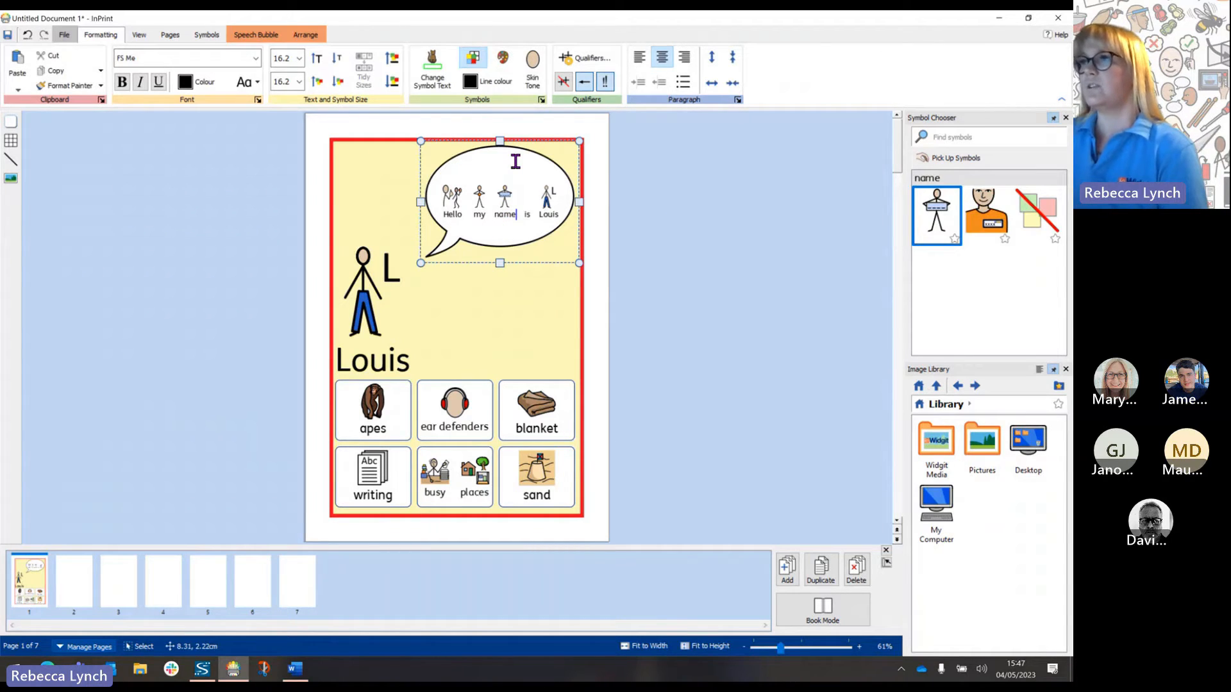
click(268, 36)
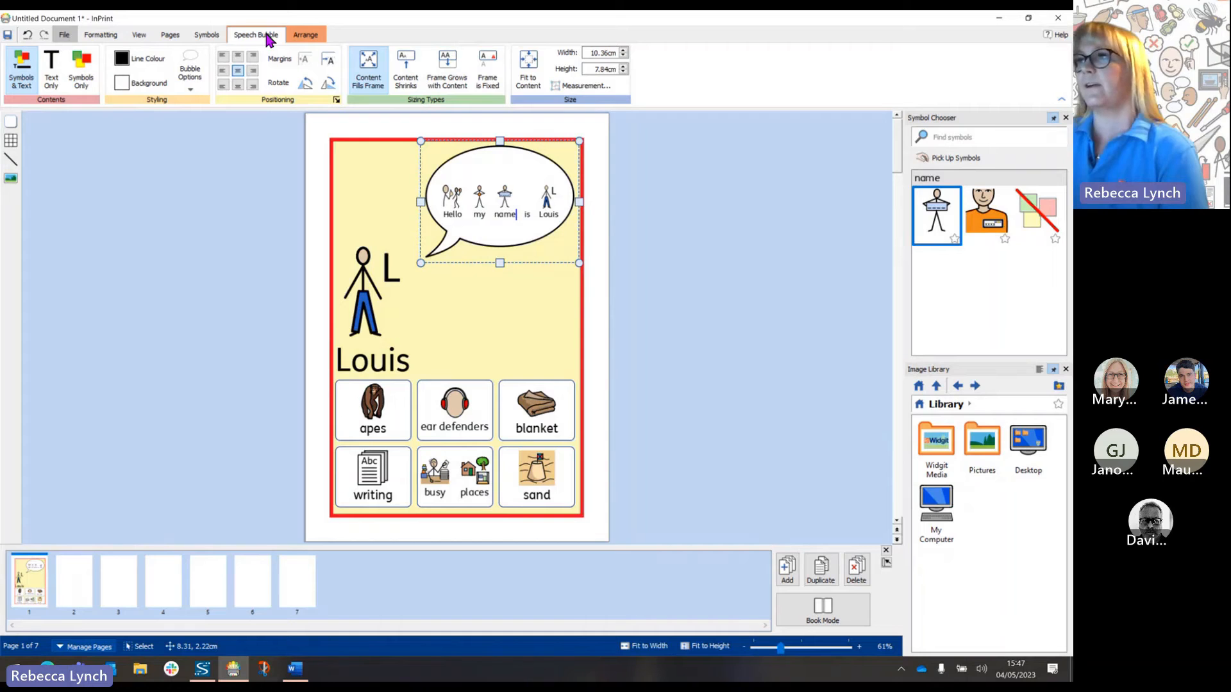
click(197, 74)
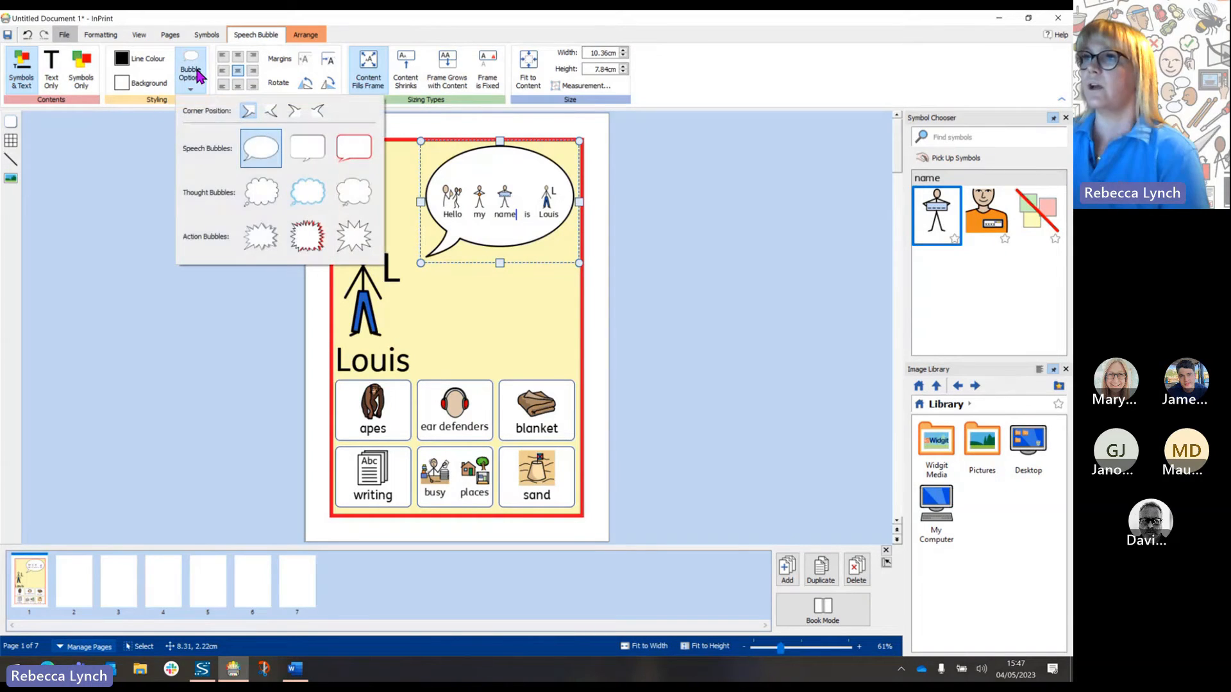
click(271, 111)
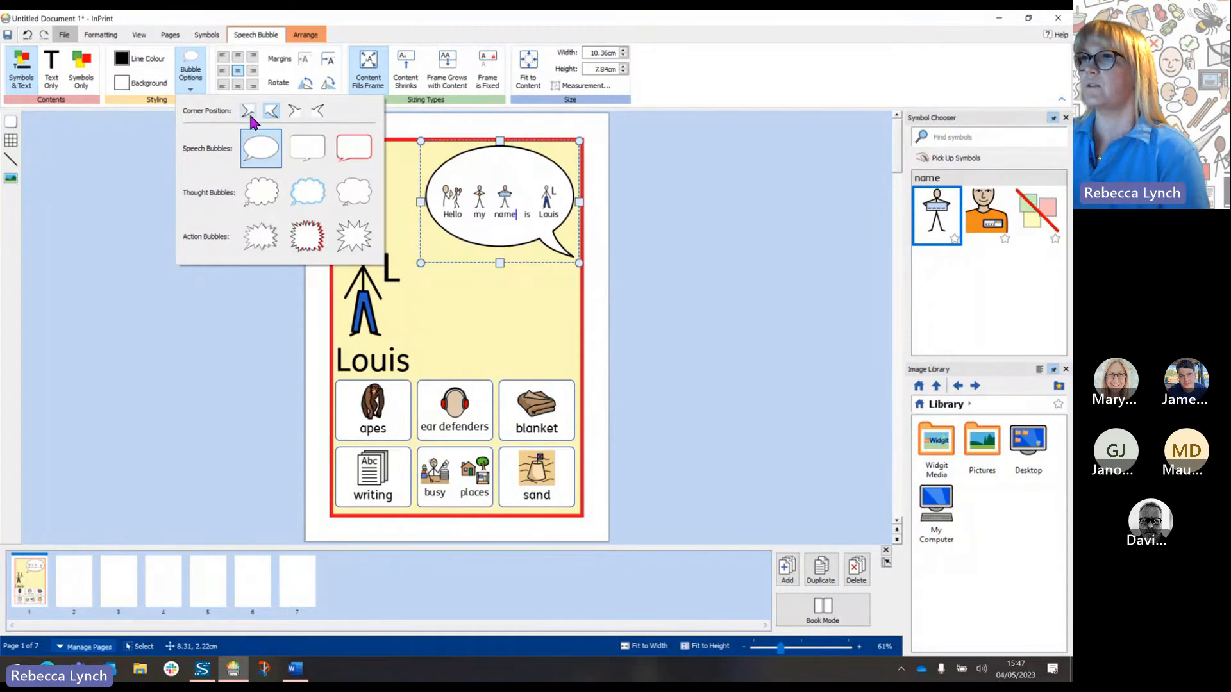
click(249, 114)
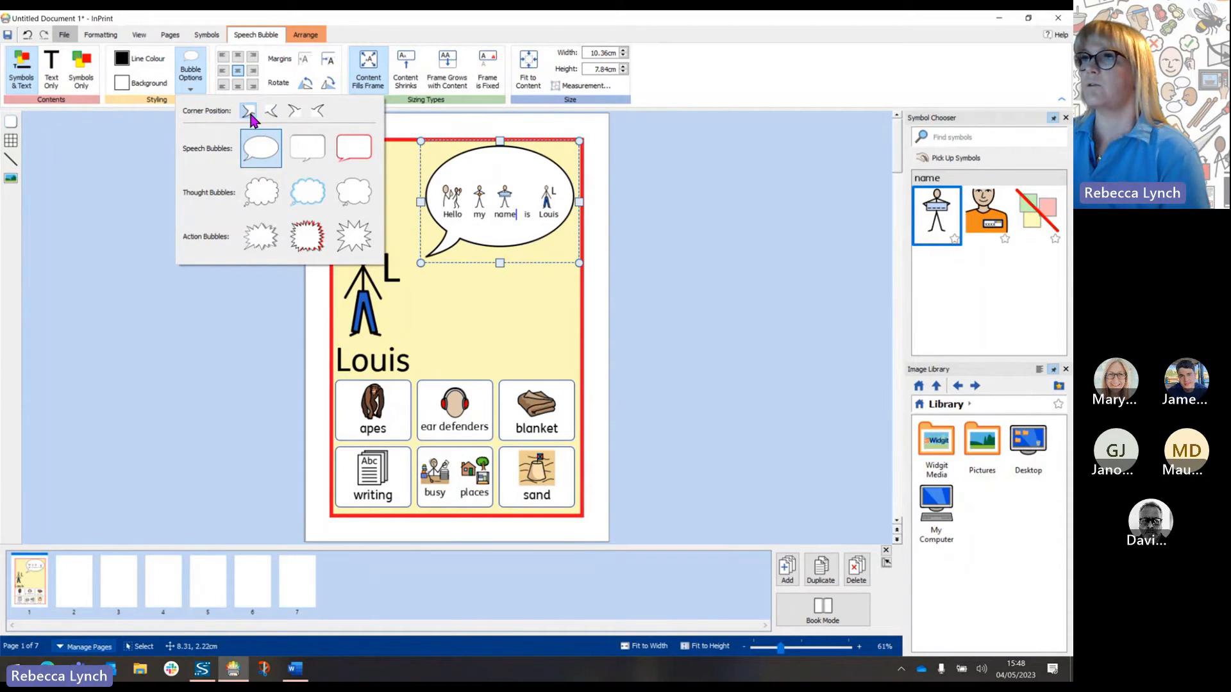
click(98, 198)
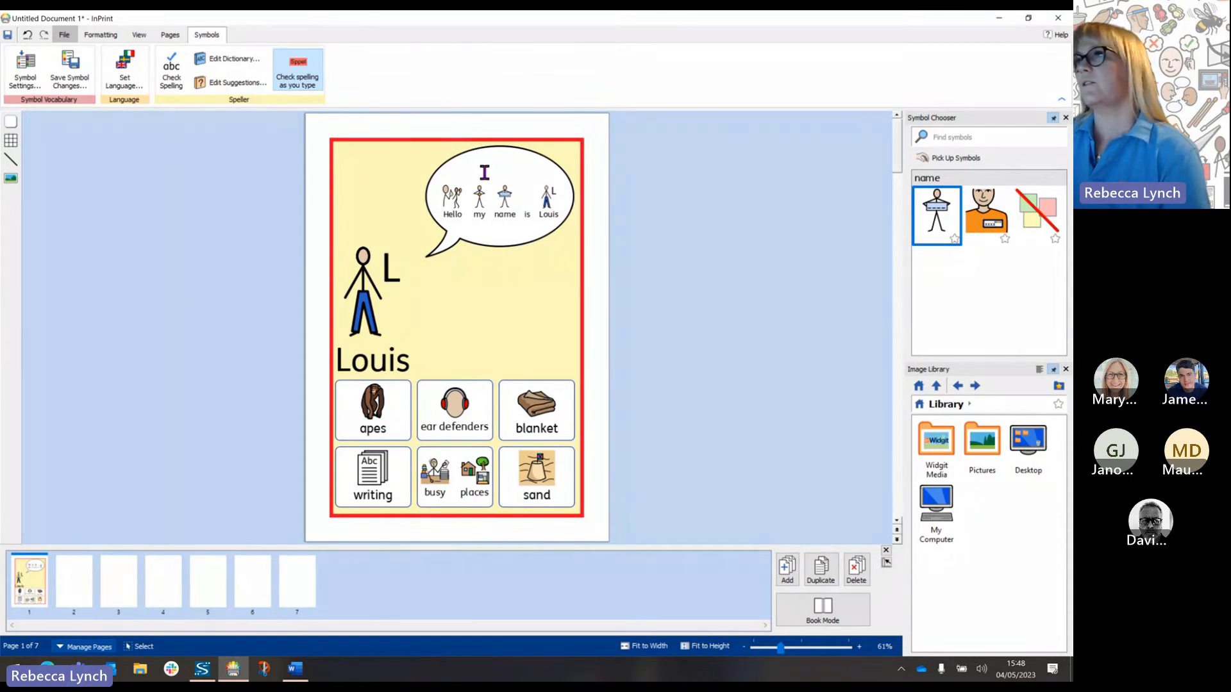
Give the speech bubble a red line colour and a light blue background.
click(478, 148)
click(146, 59)
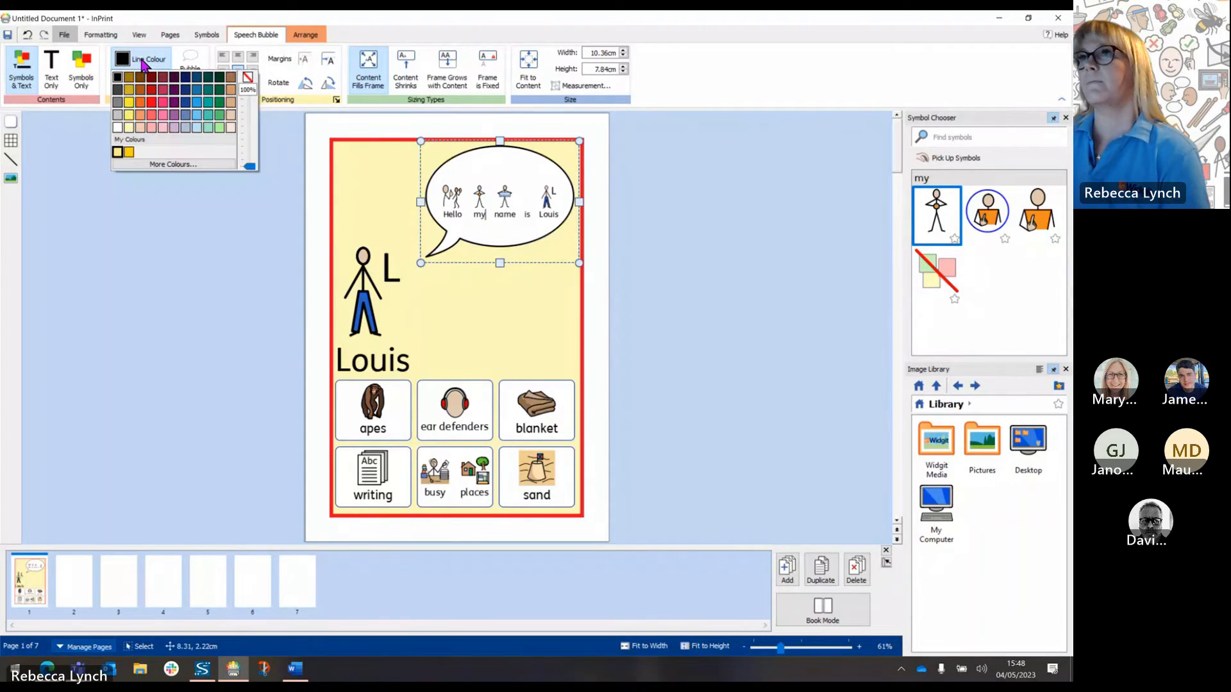
click(153, 105)
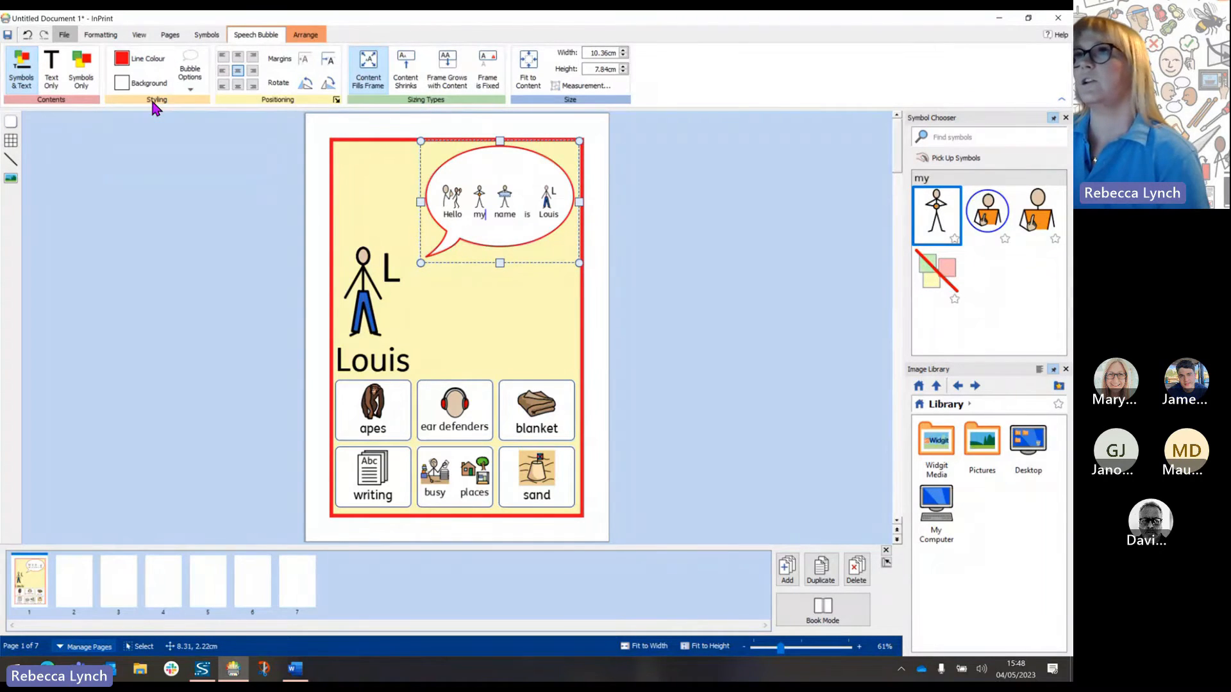
click(138, 85)
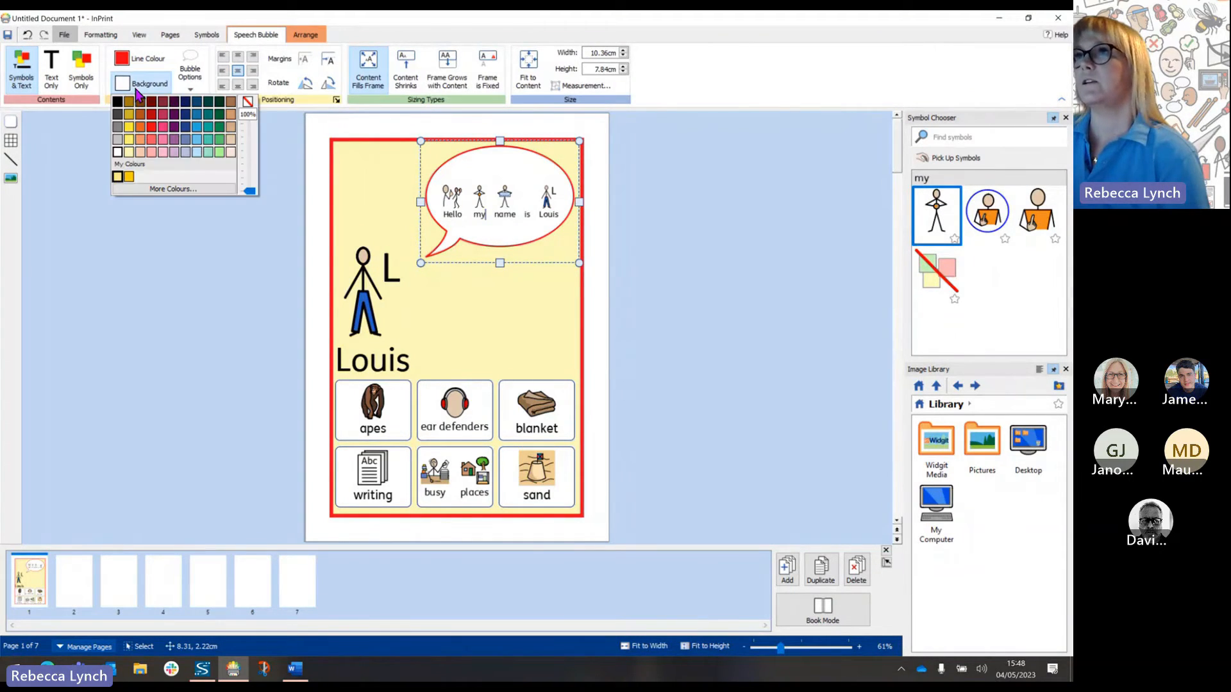
click(197, 154)
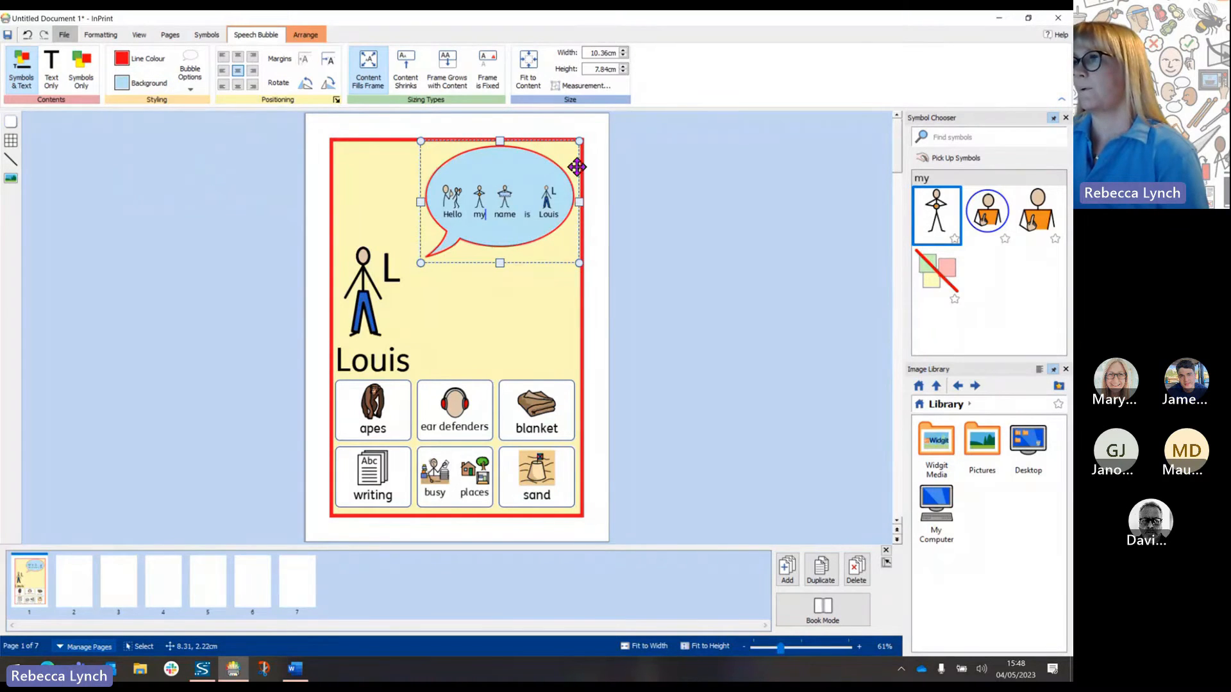
click(651, 215)
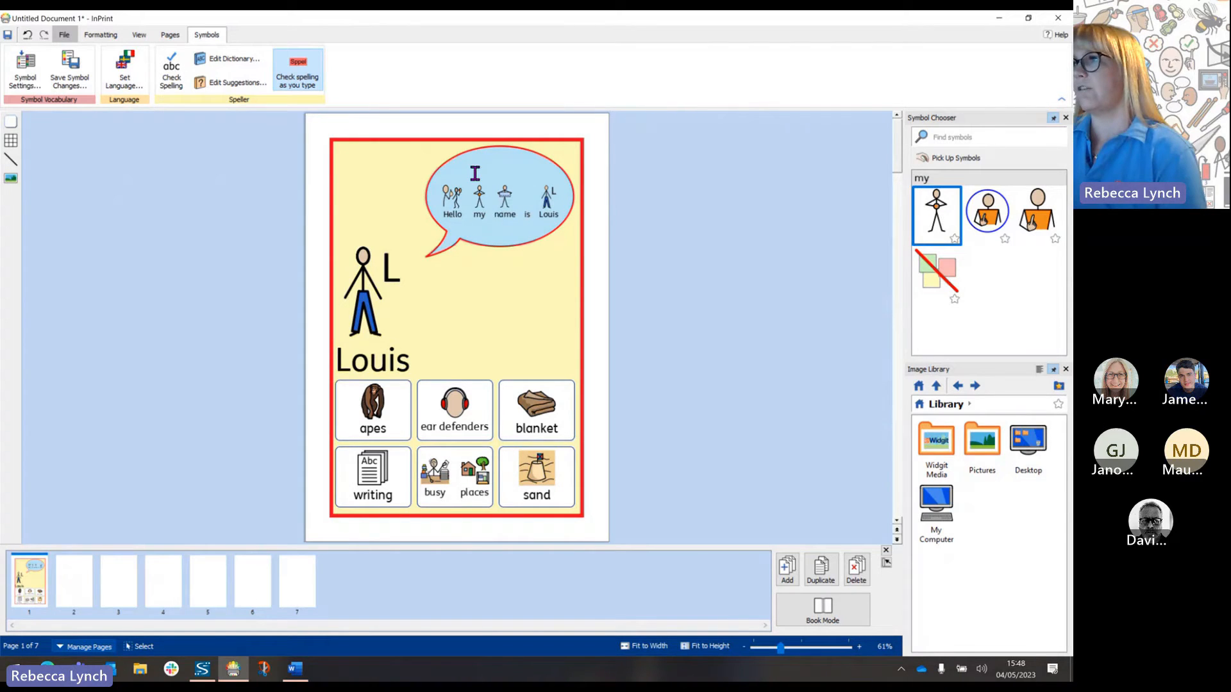
click(567, 201)
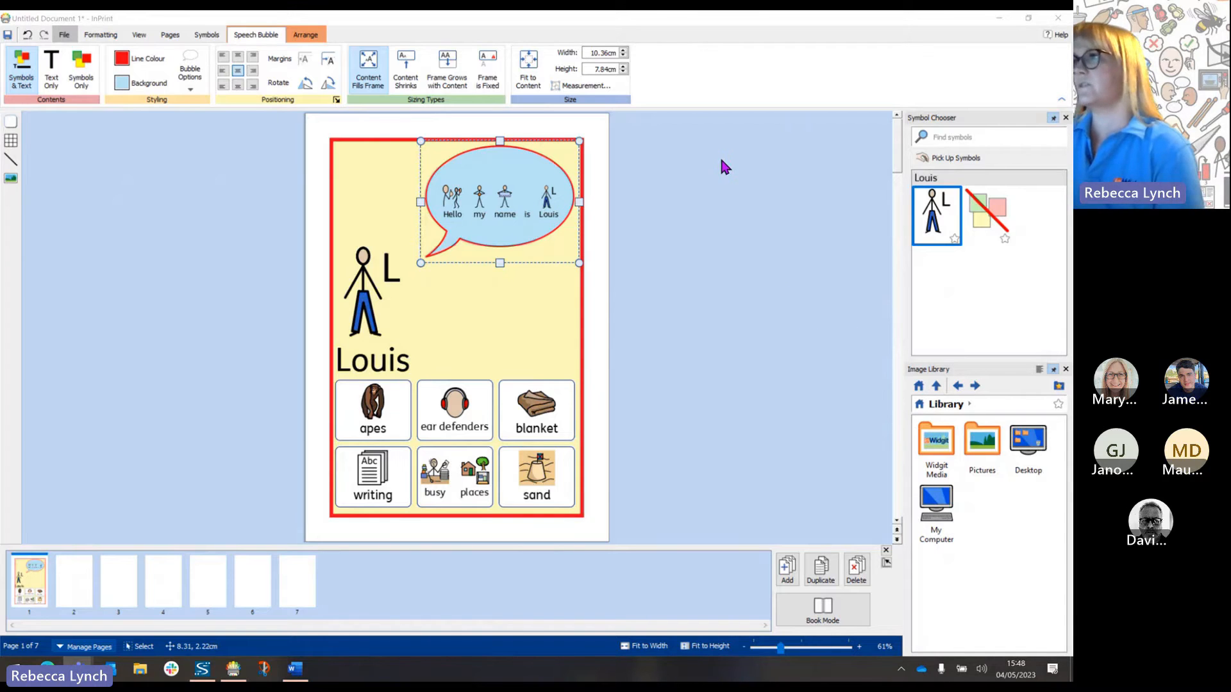
click(563, 215)
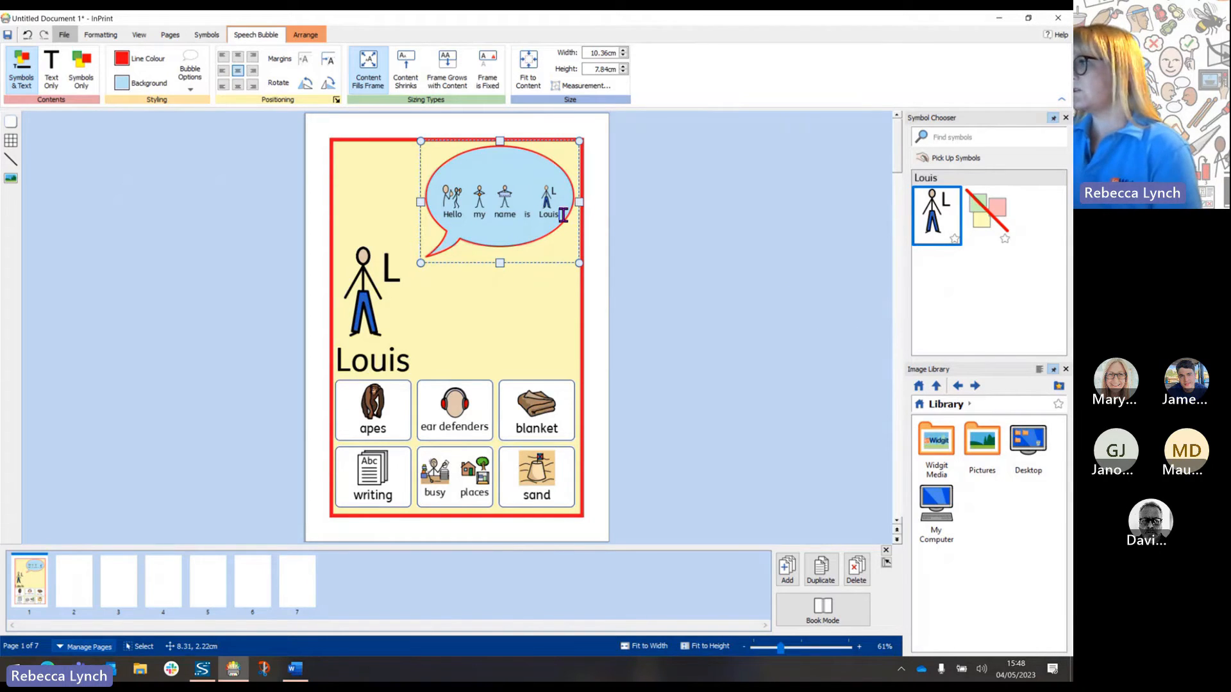
click(986, 455)
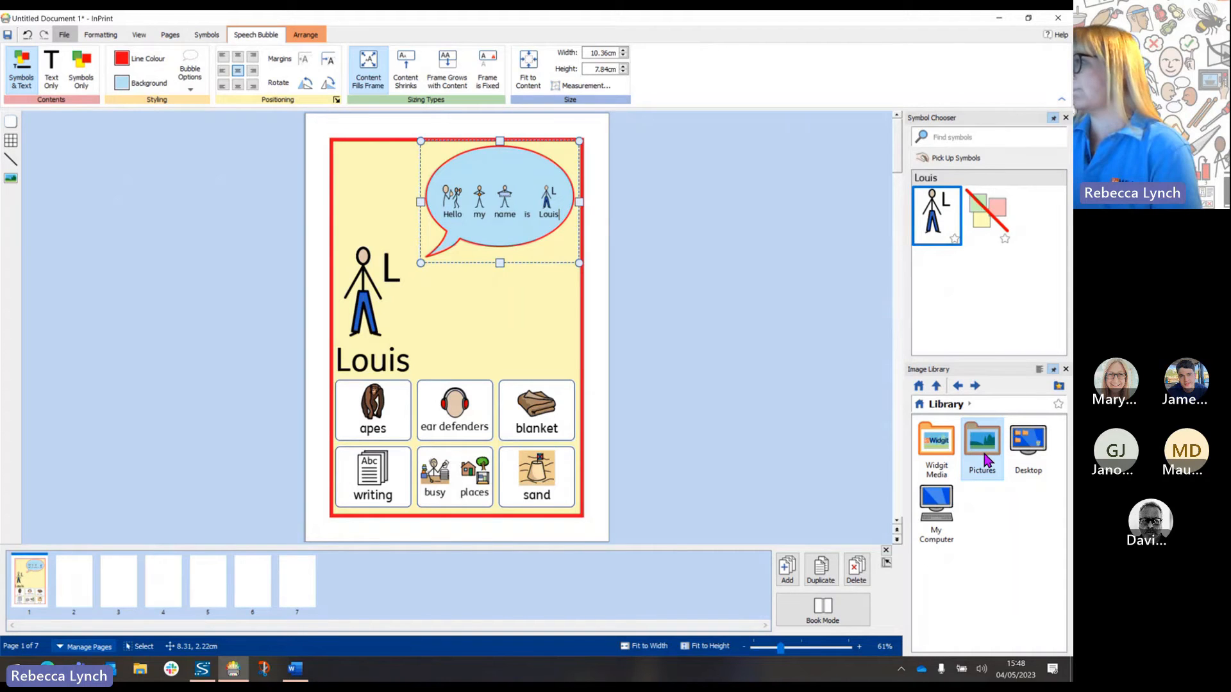
double_click(988, 452)
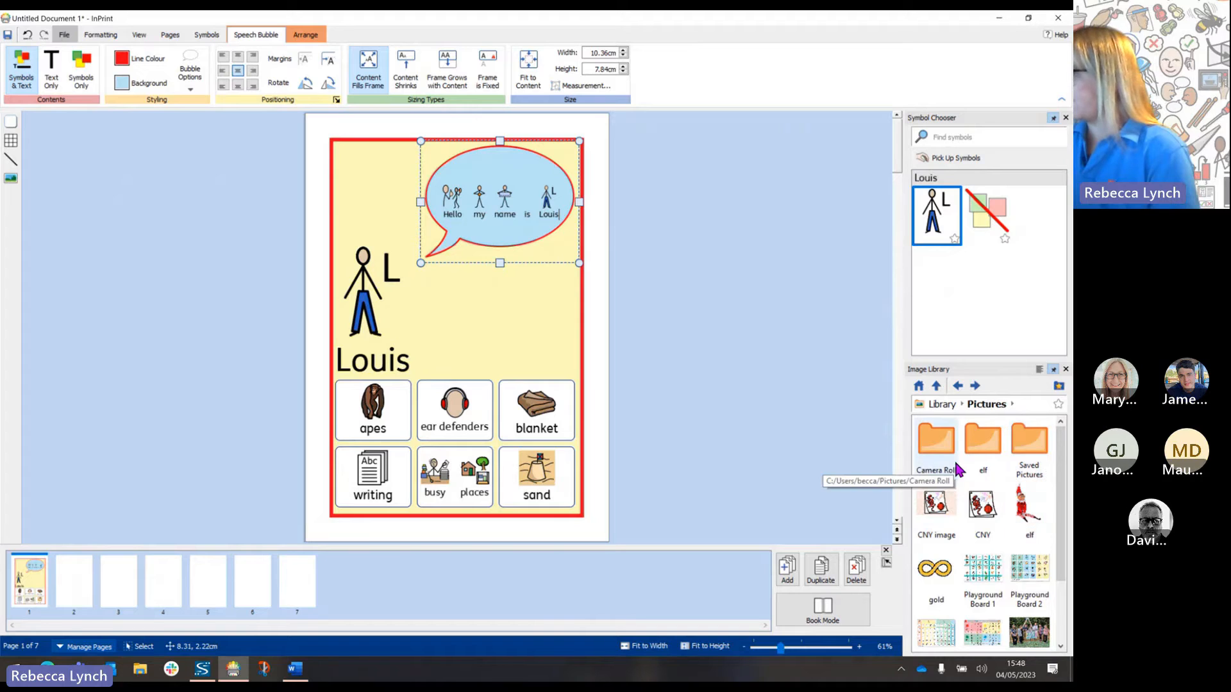
double_click(941, 458)
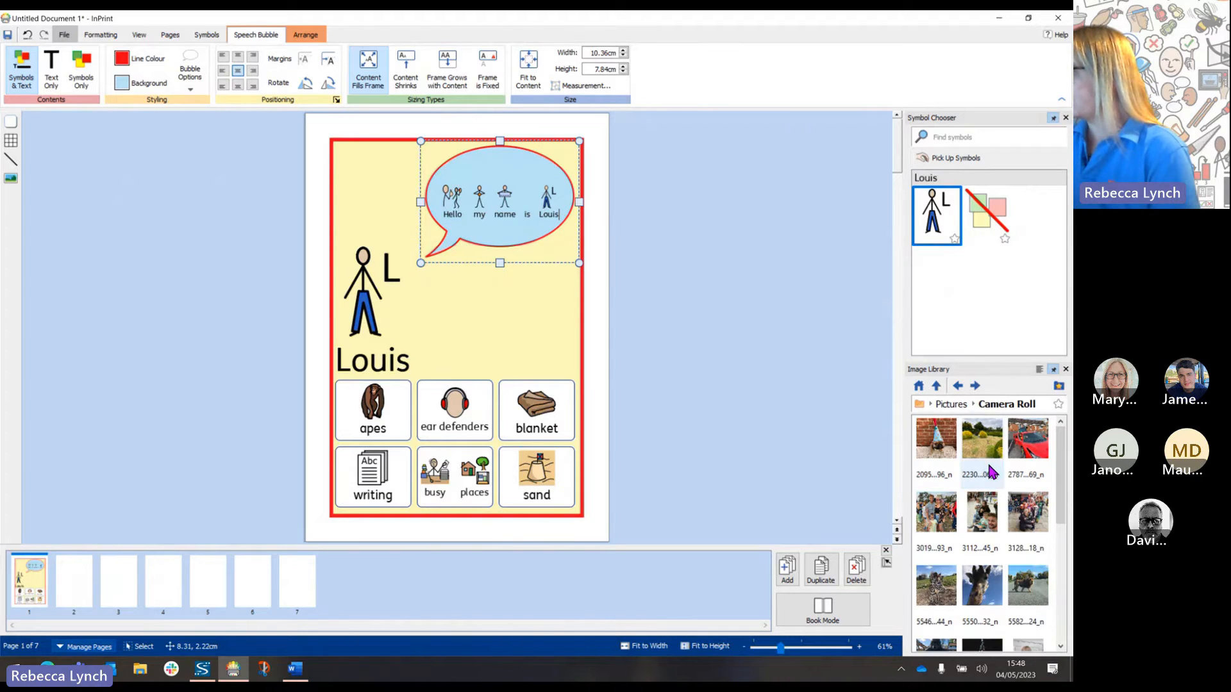
scroll(994, 475, down, 10)
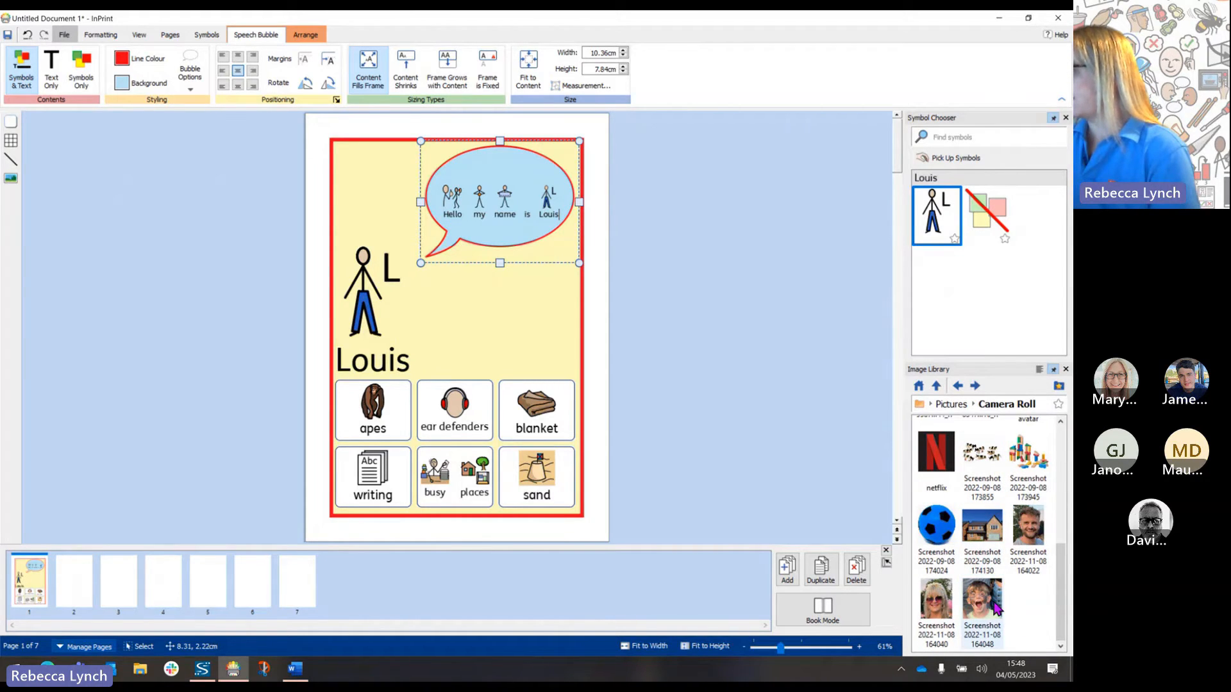
drag(984, 615, 552, 200)
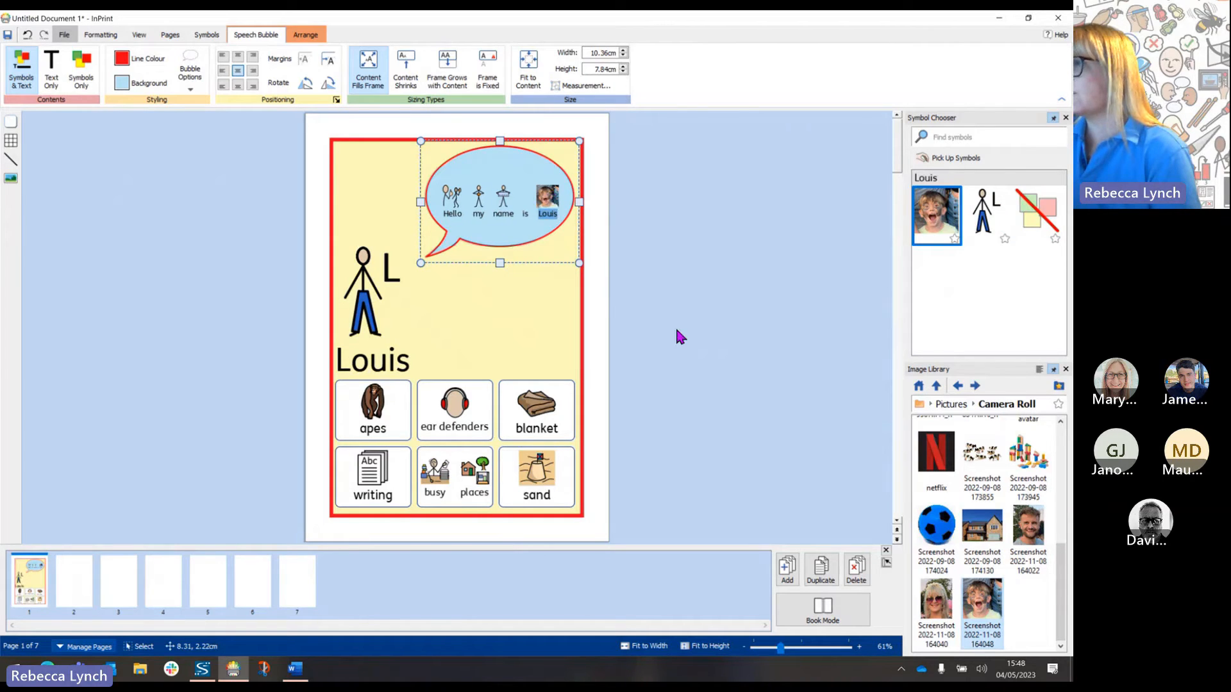
click(686, 375)
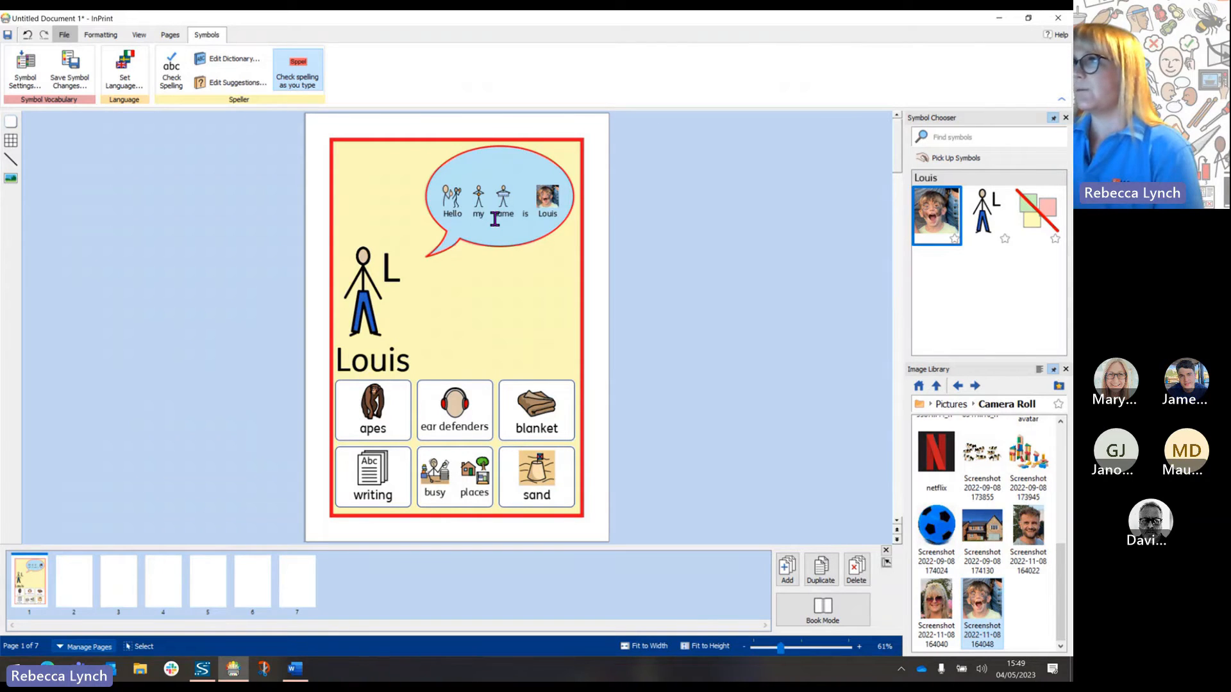
Set a single symbol for the words "my name" in the speech bubble, using the one above "name".
drag(481, 212, 513, 212)
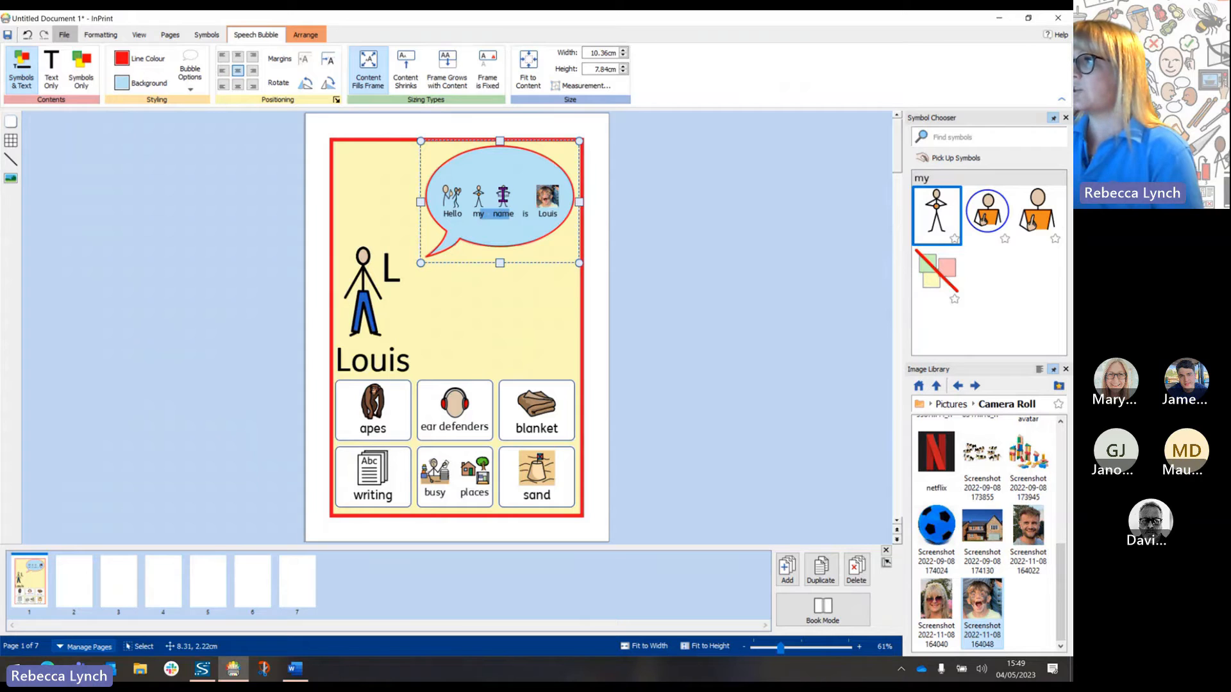
right_click(503, 194)
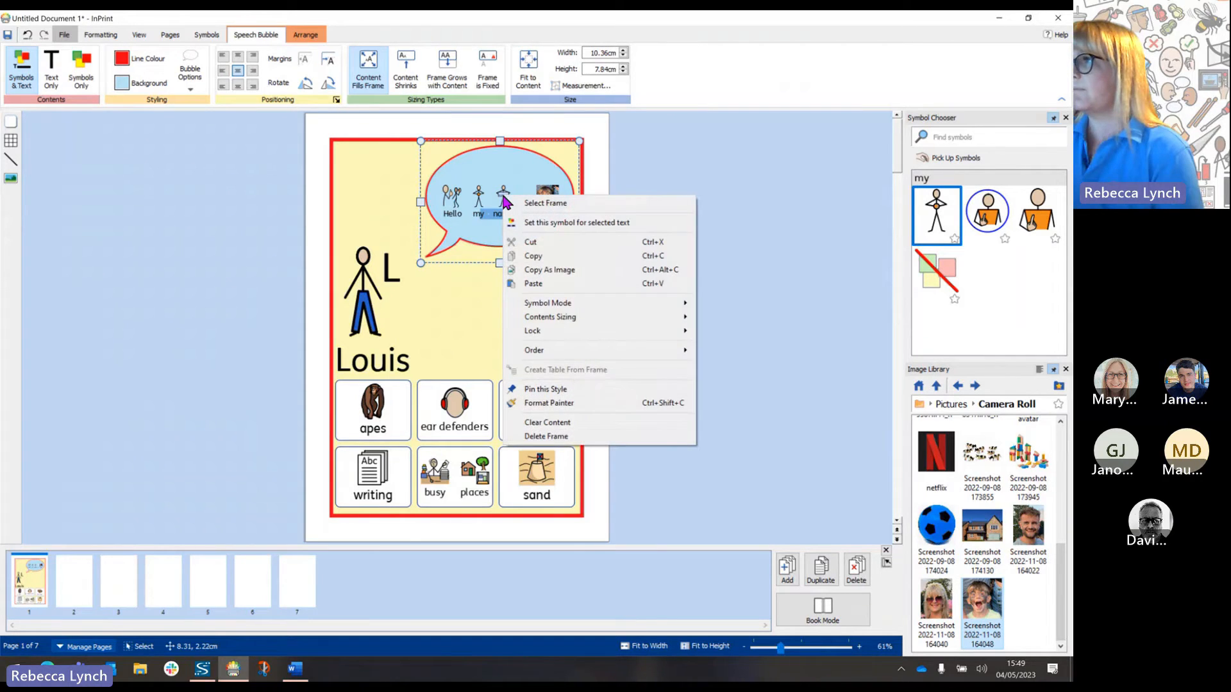
click(537, 222)
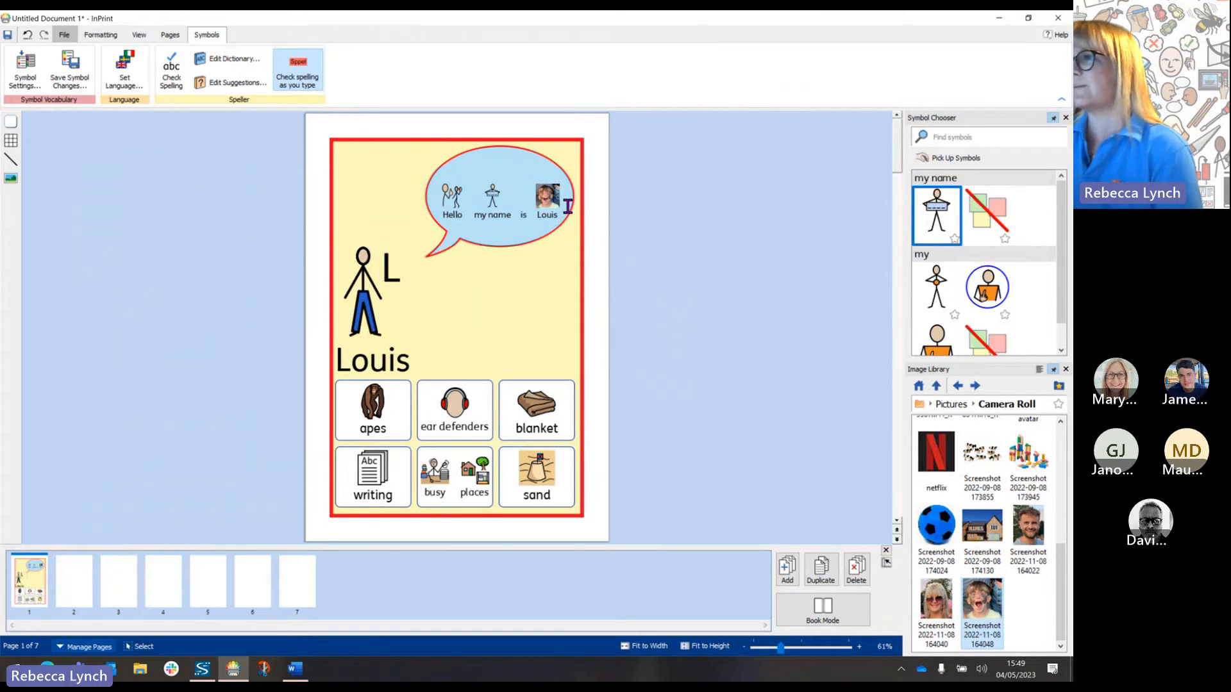
Use the child's photo as the symbol for the large name, try text only, and set the frame to symbols only.
click(420, 361)
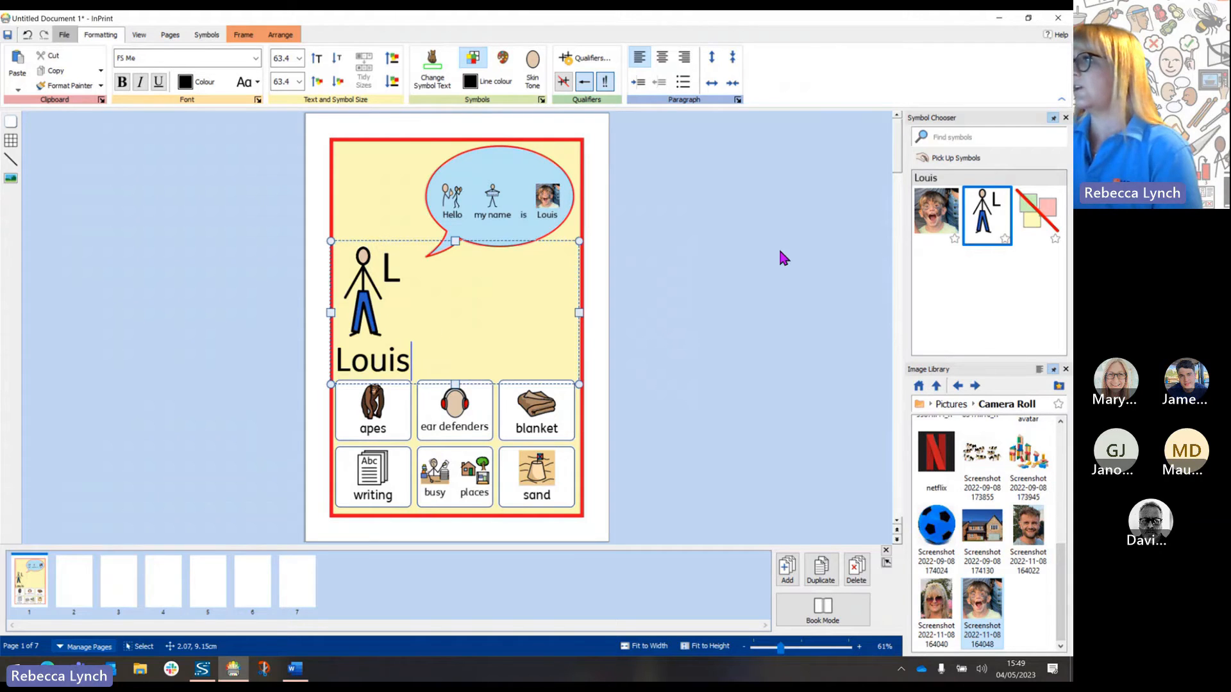
click(940, 223)
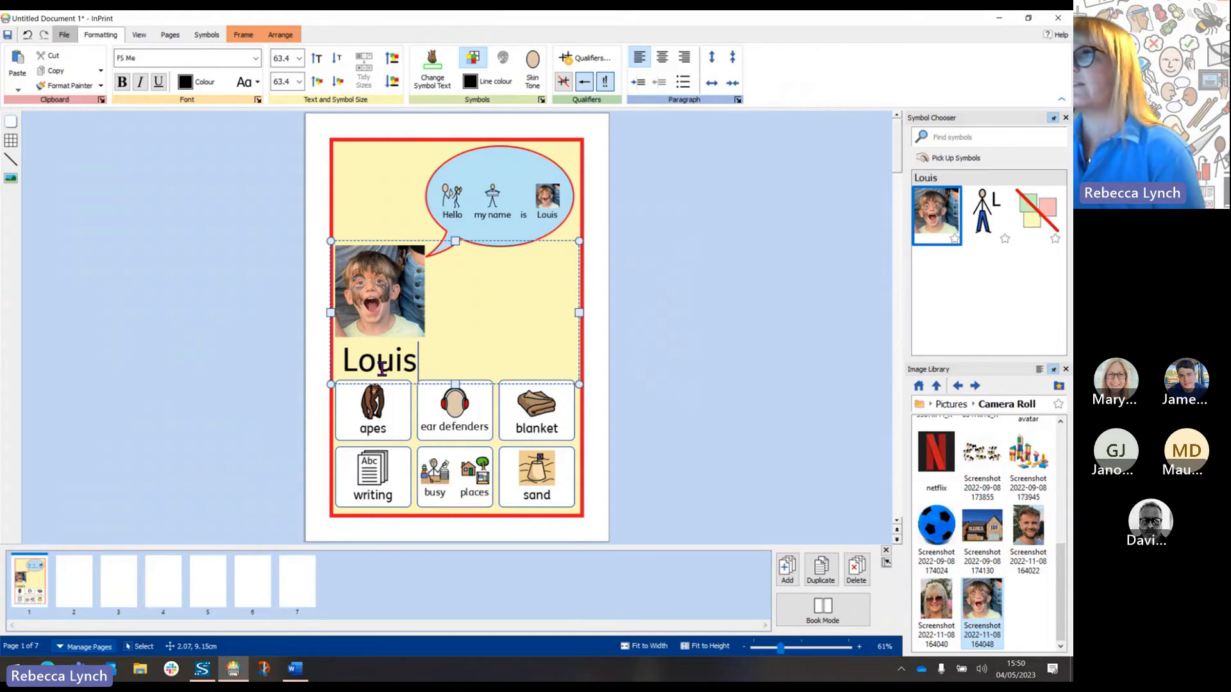
click(243, 36)
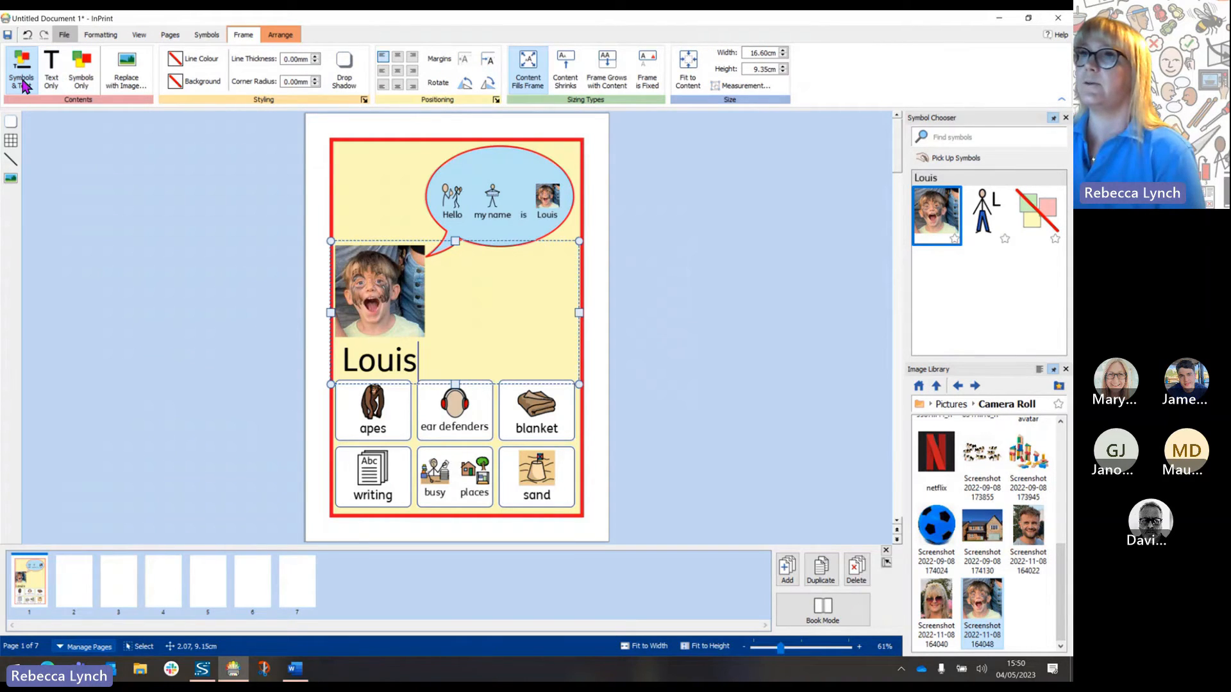
click(60, 77)
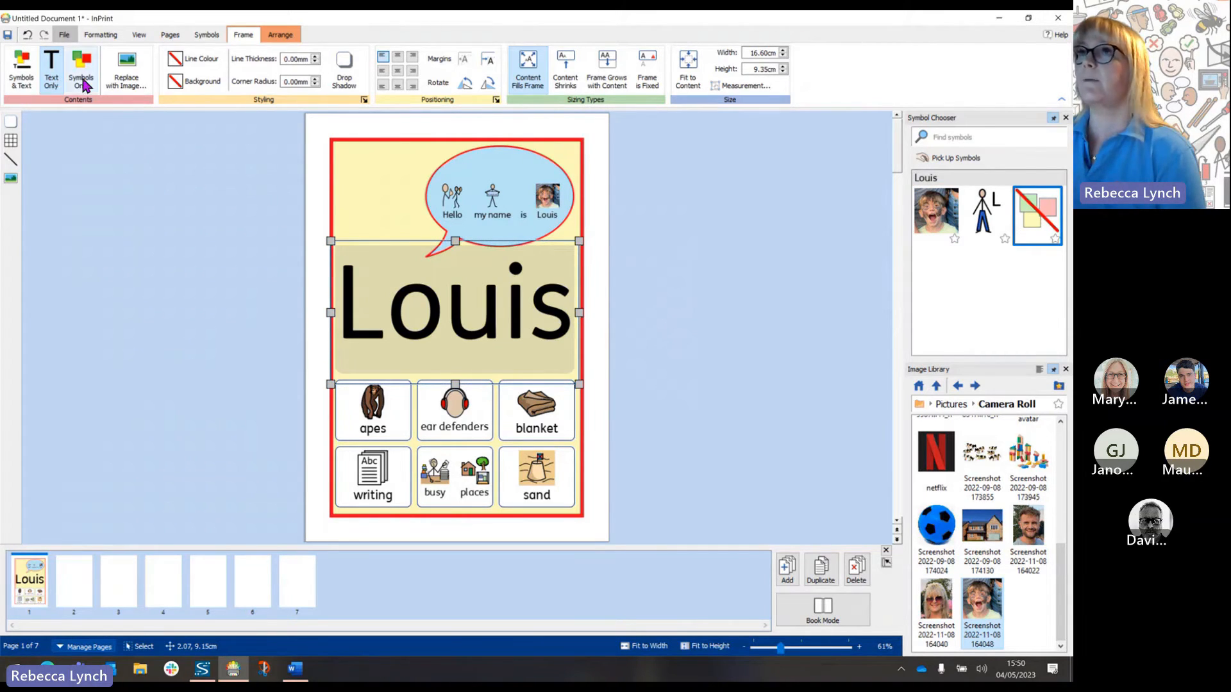
click(82, 81)
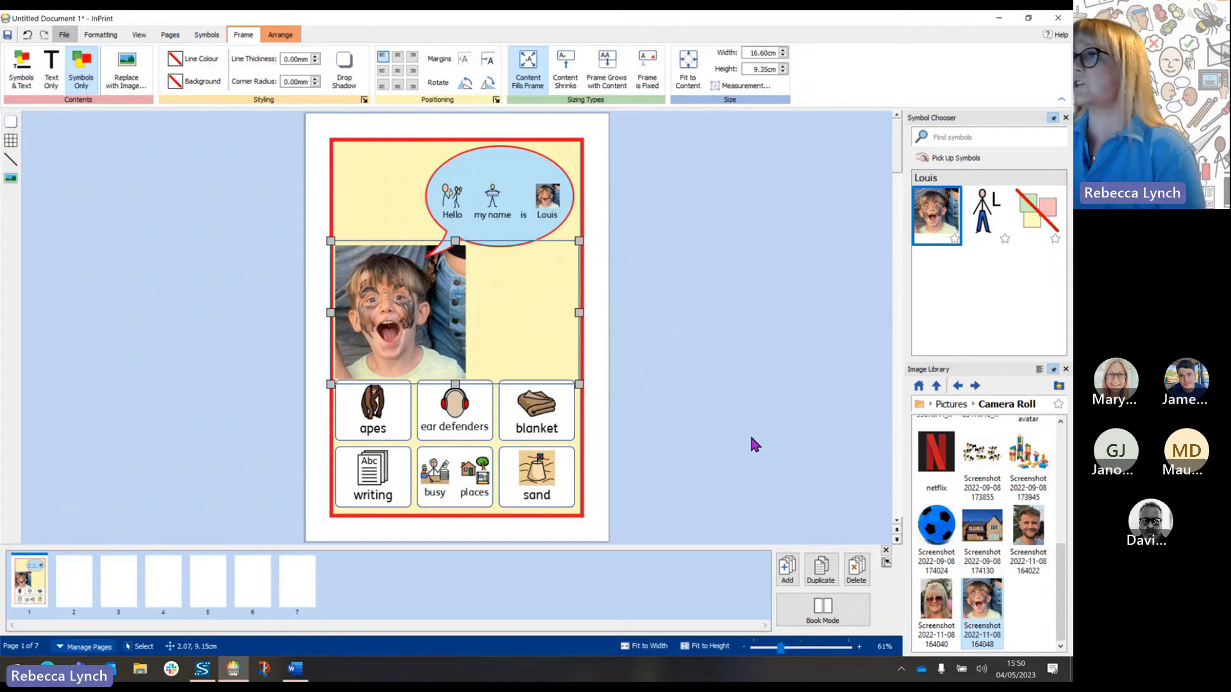
click(698, 416)
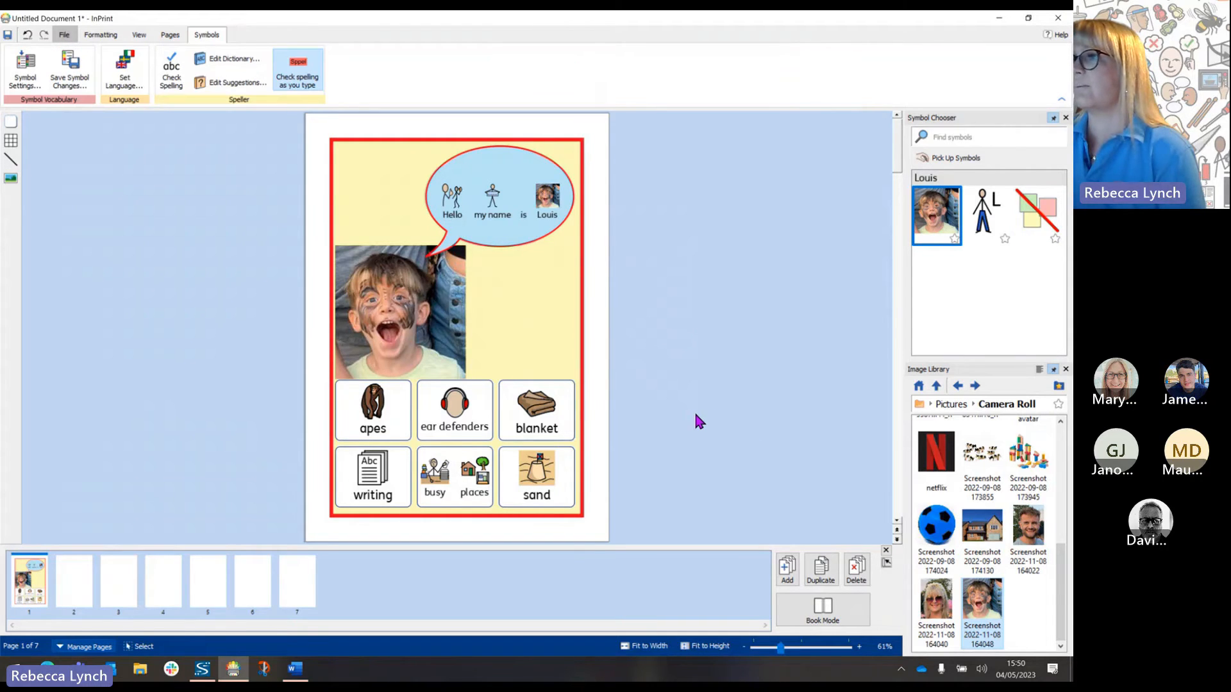
Shrink the photo frame to about 15.81 cm wide by 8.48 cm high, clearing the flash cards below it.
click(436, 312)
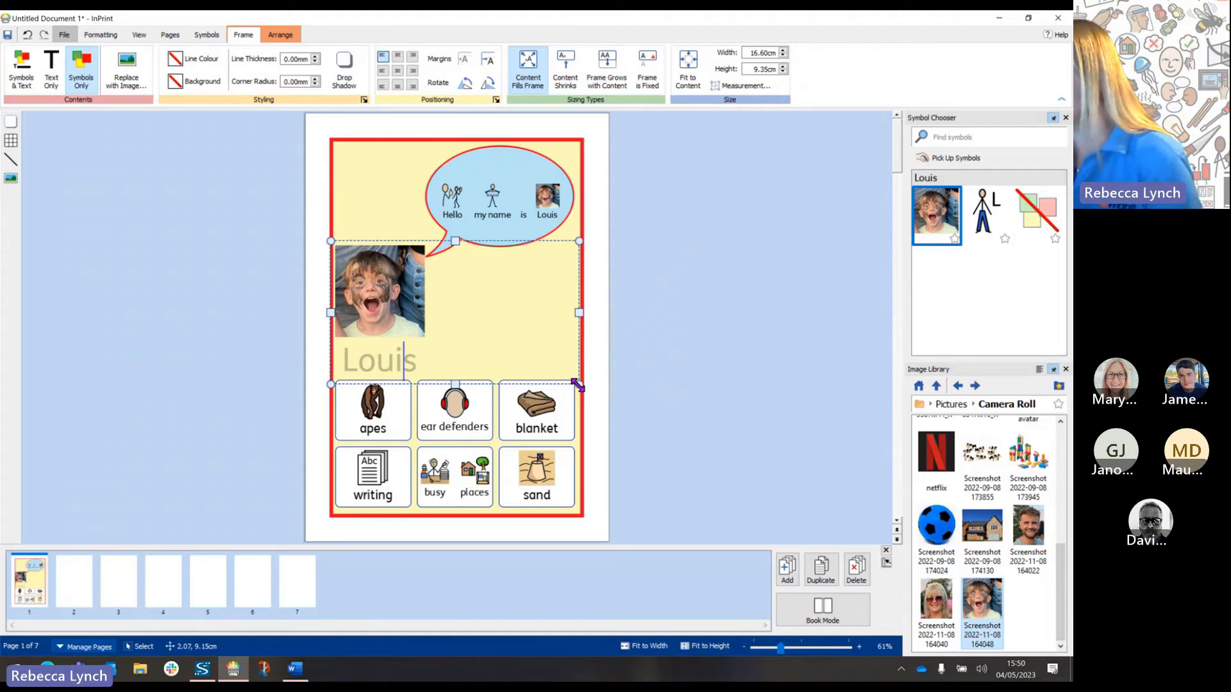
drag(573, 380, 566, 370)
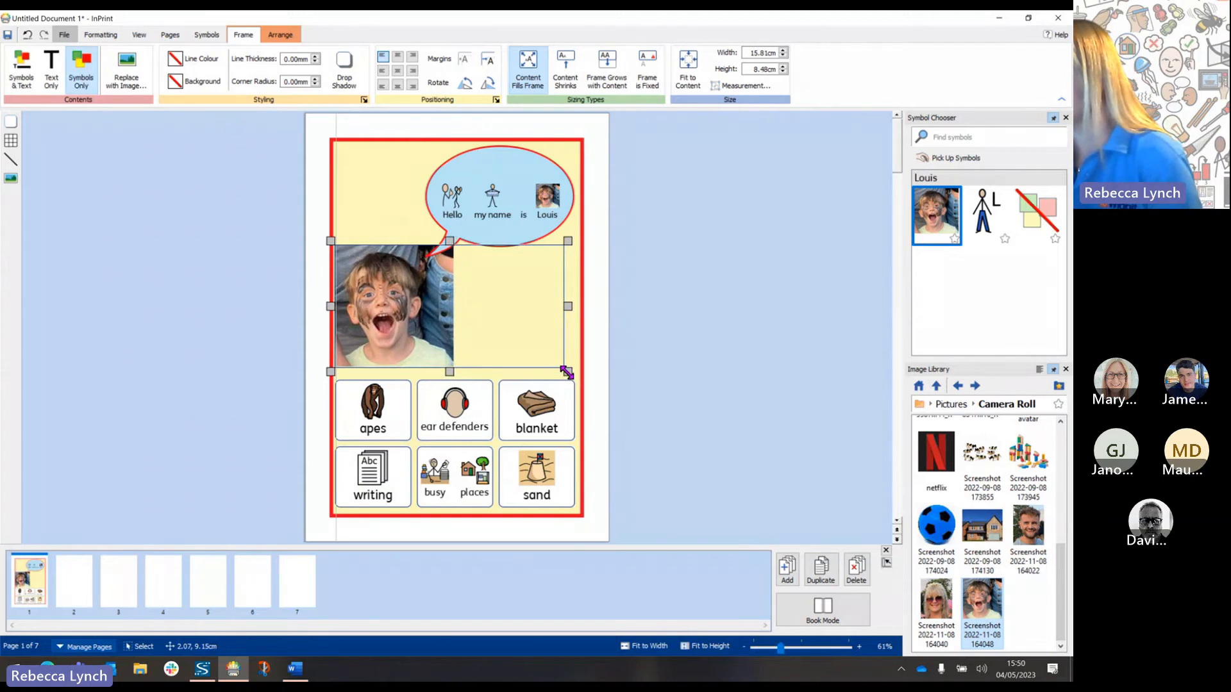
click(730, 396)
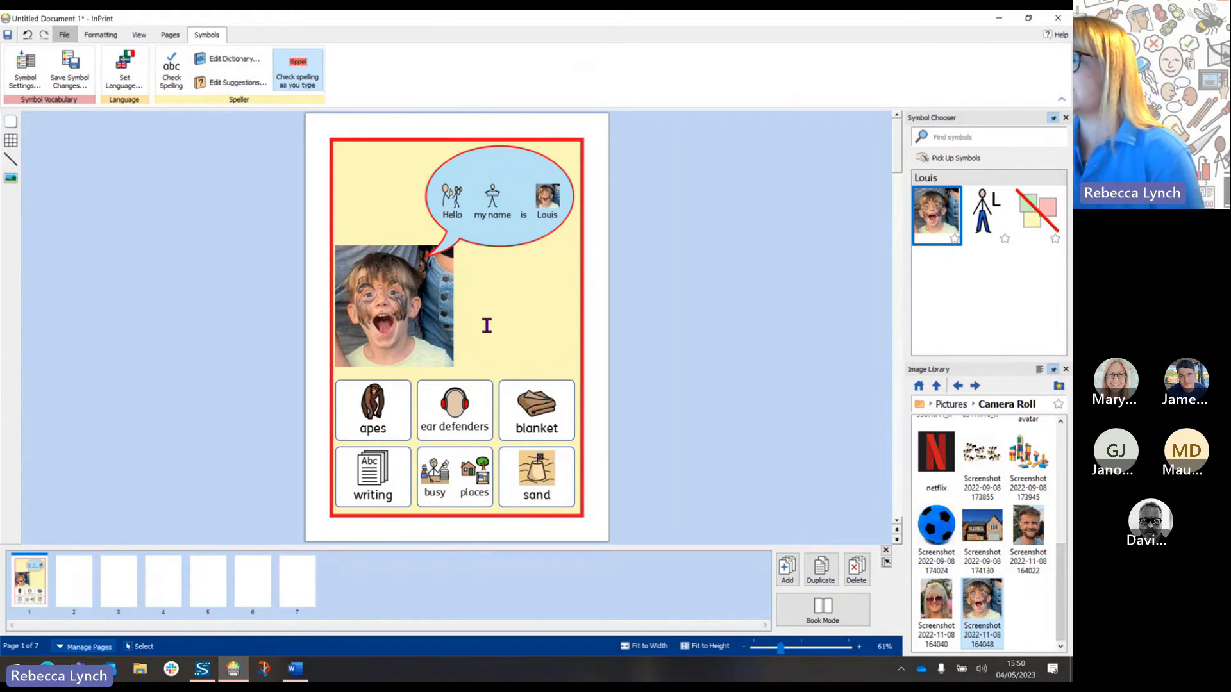
click(401, 406)
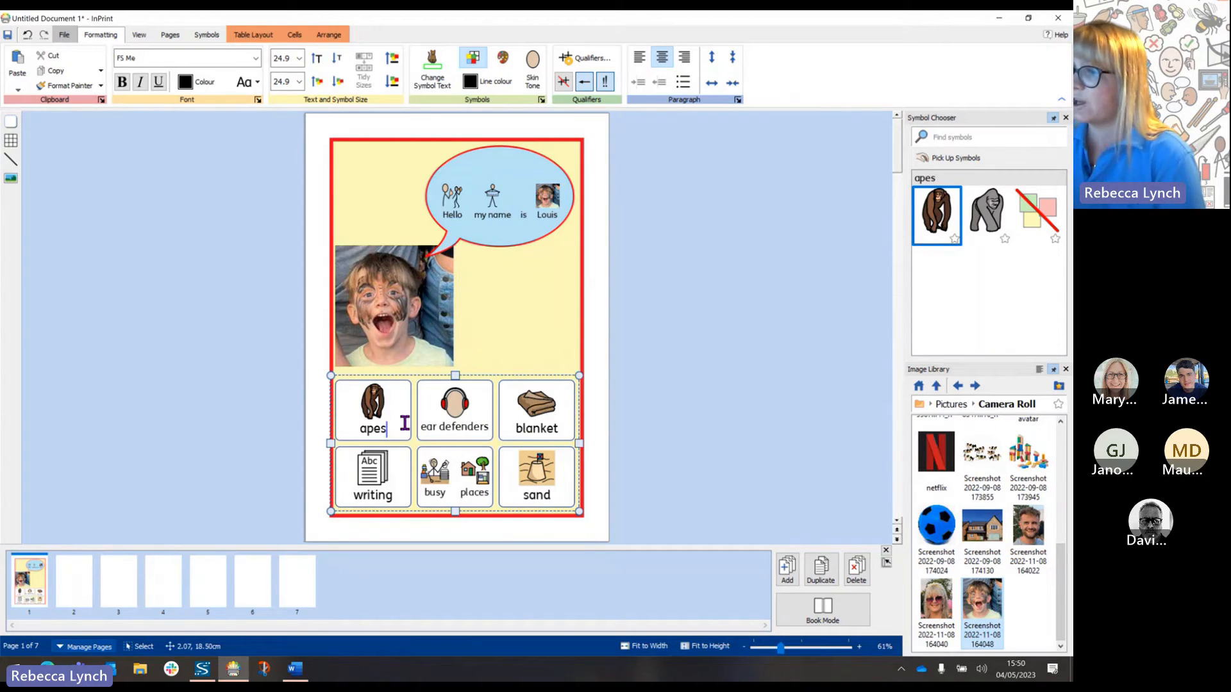
click(442, 426)
click(533, 428)
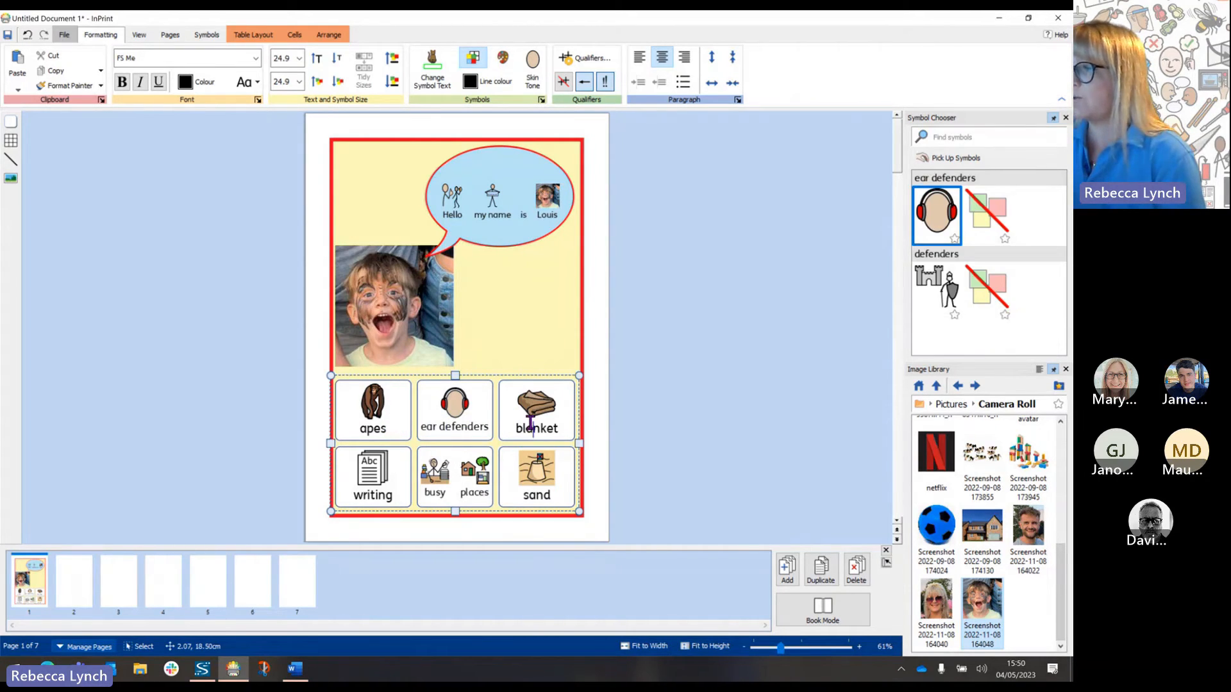
click(456, 474)
click(386, 494)
Give the single "apes" flash card a green line colour.
click(357, 422)
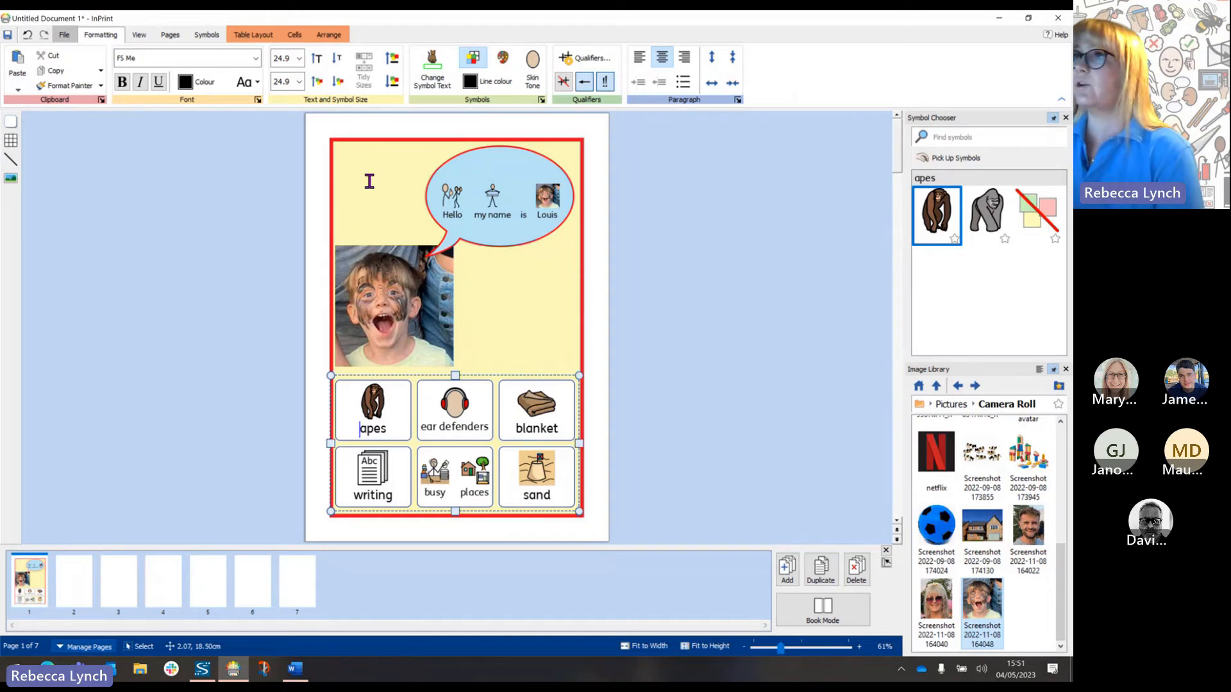
click(294, 36)
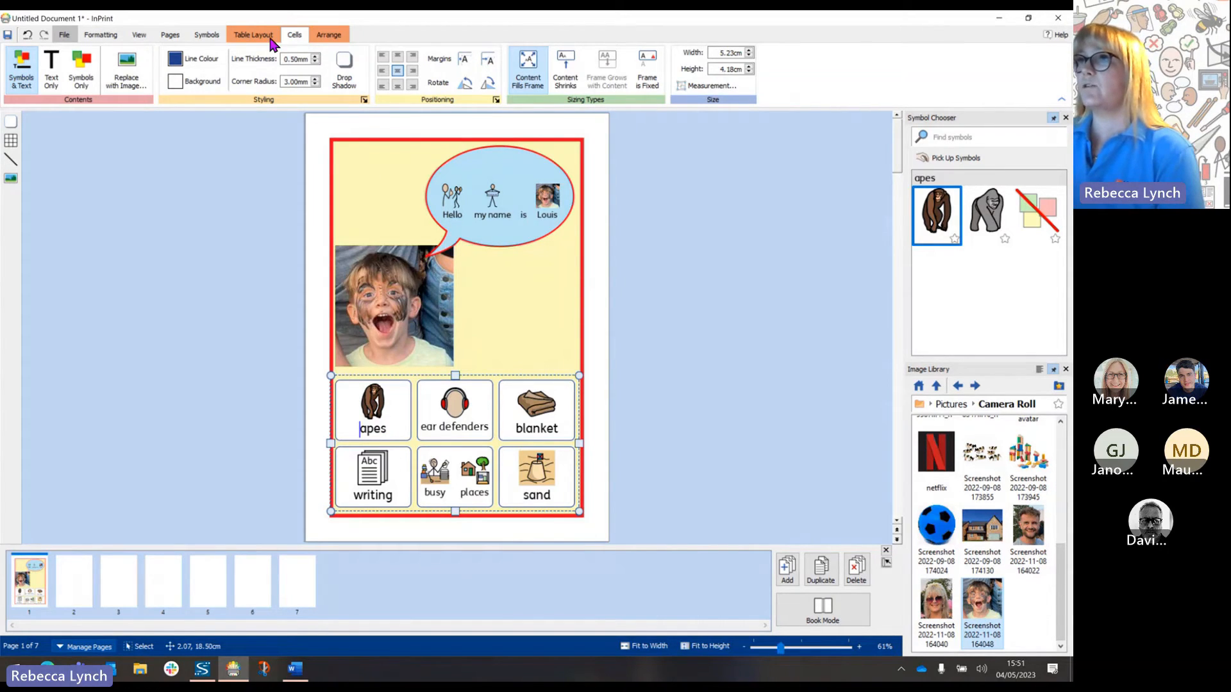
click(194, 64)
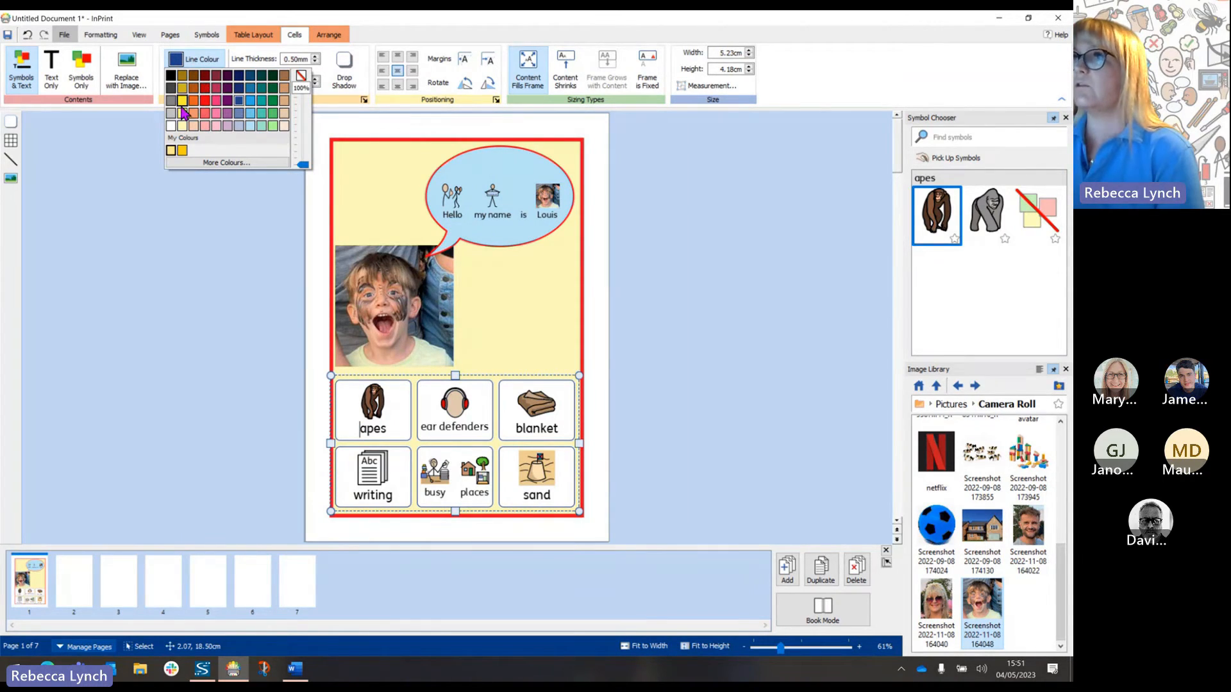
click(272, 113)
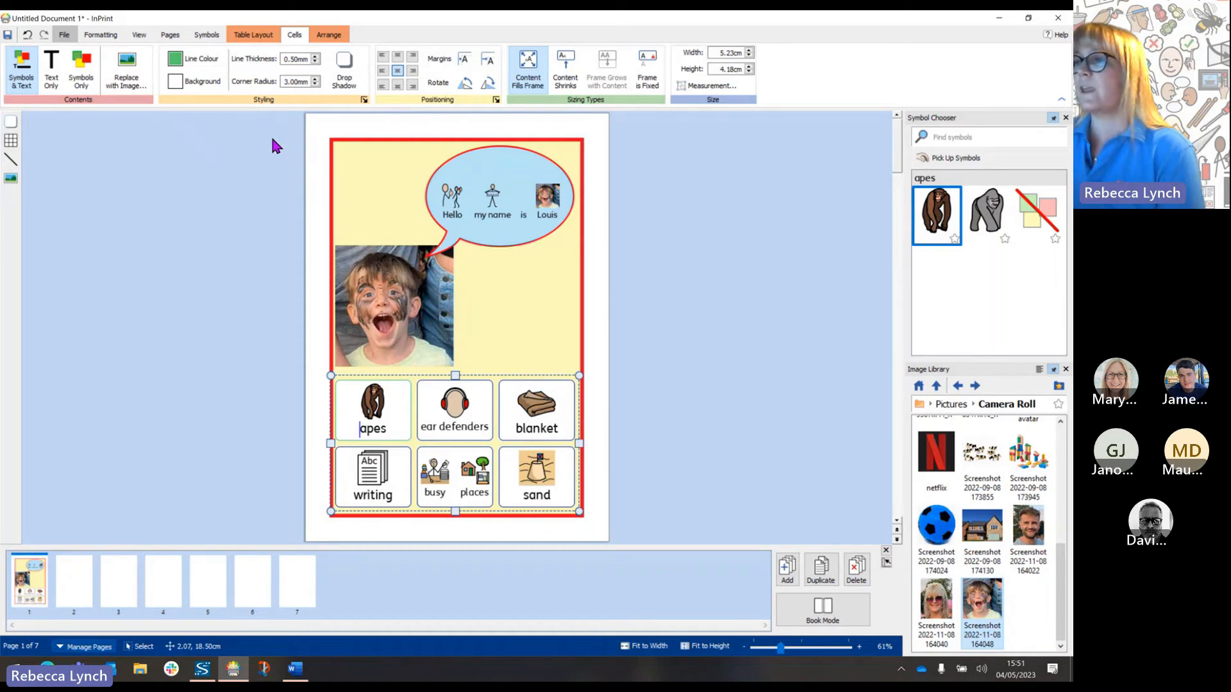
Apply the green line colour to the whole table of flash cards.
click(403, 376)
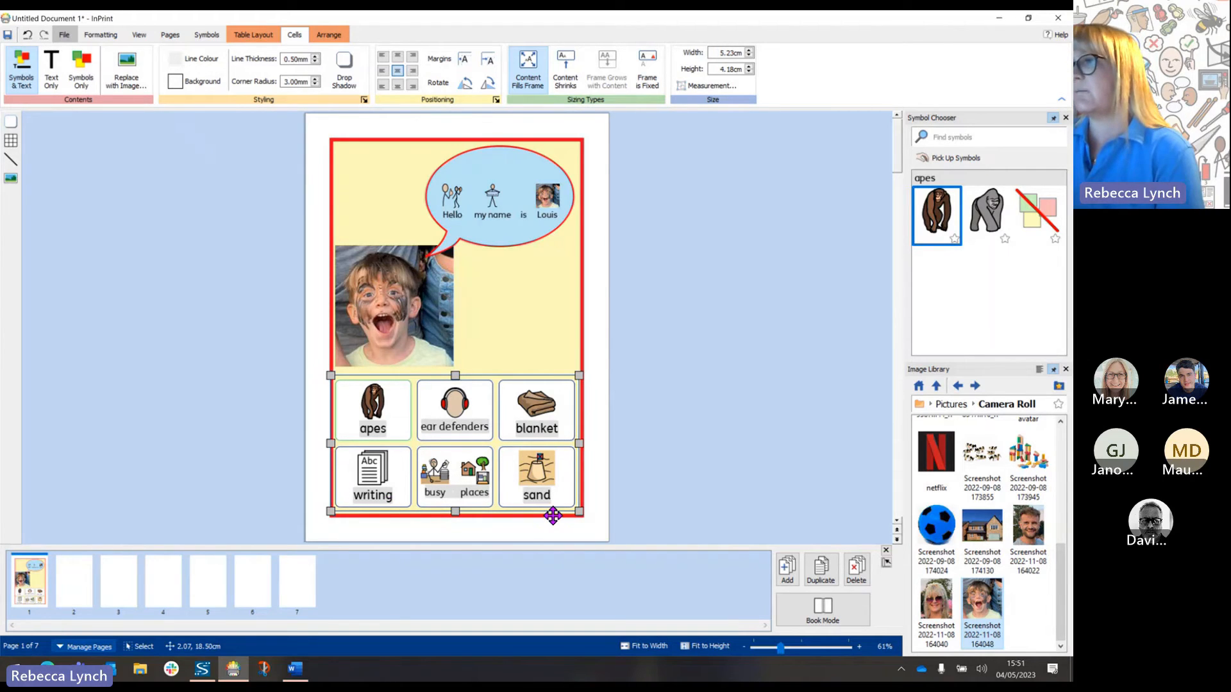
click(194, 59)
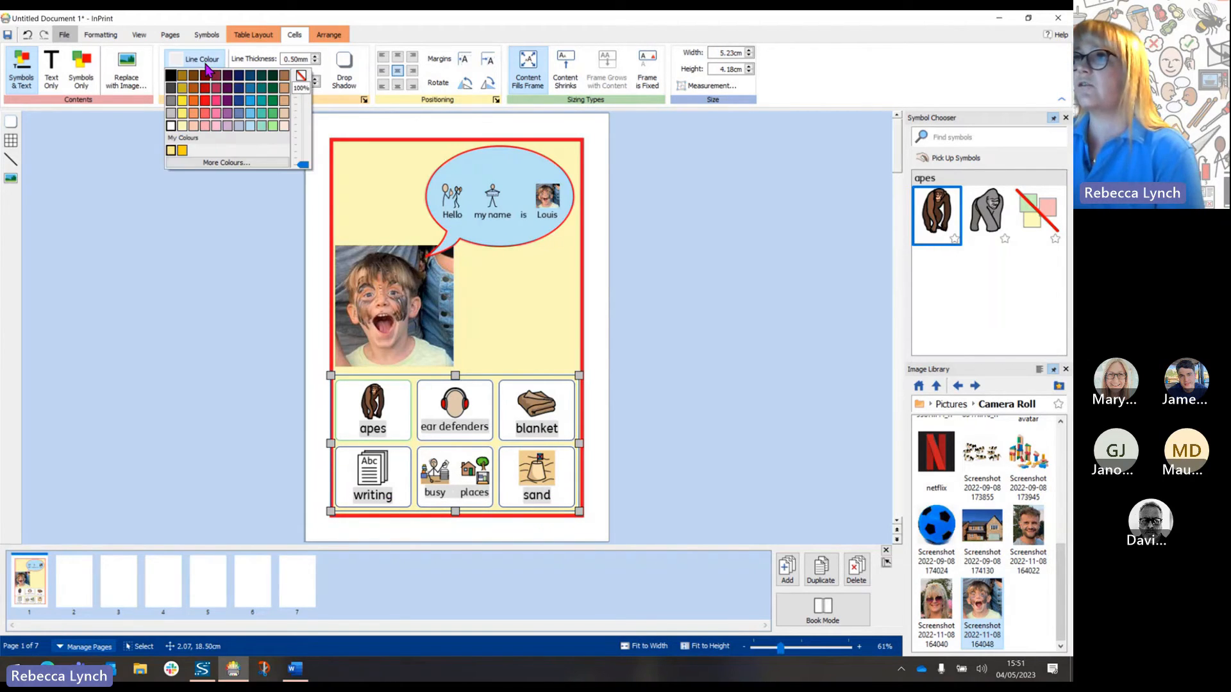
click(275, 116)
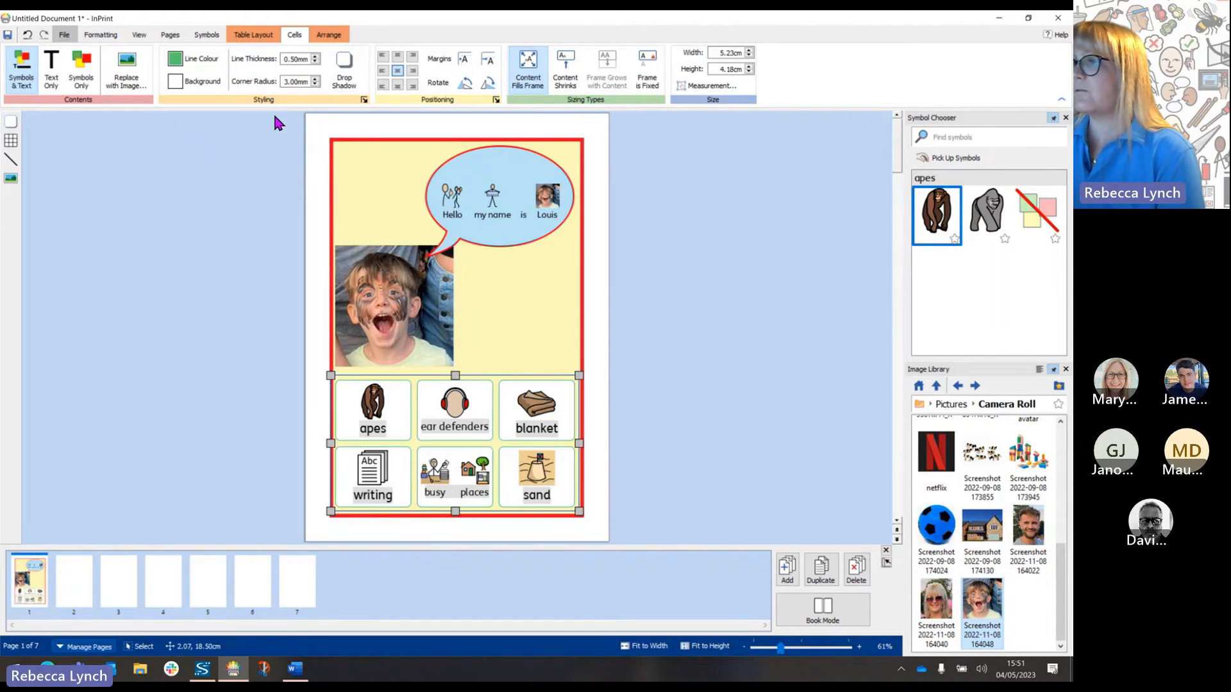
click(647, 445)
Fill the upper row of flash cards, from "apes" to "blanket", with a light green background.
drag(341, 403, 549, 414)
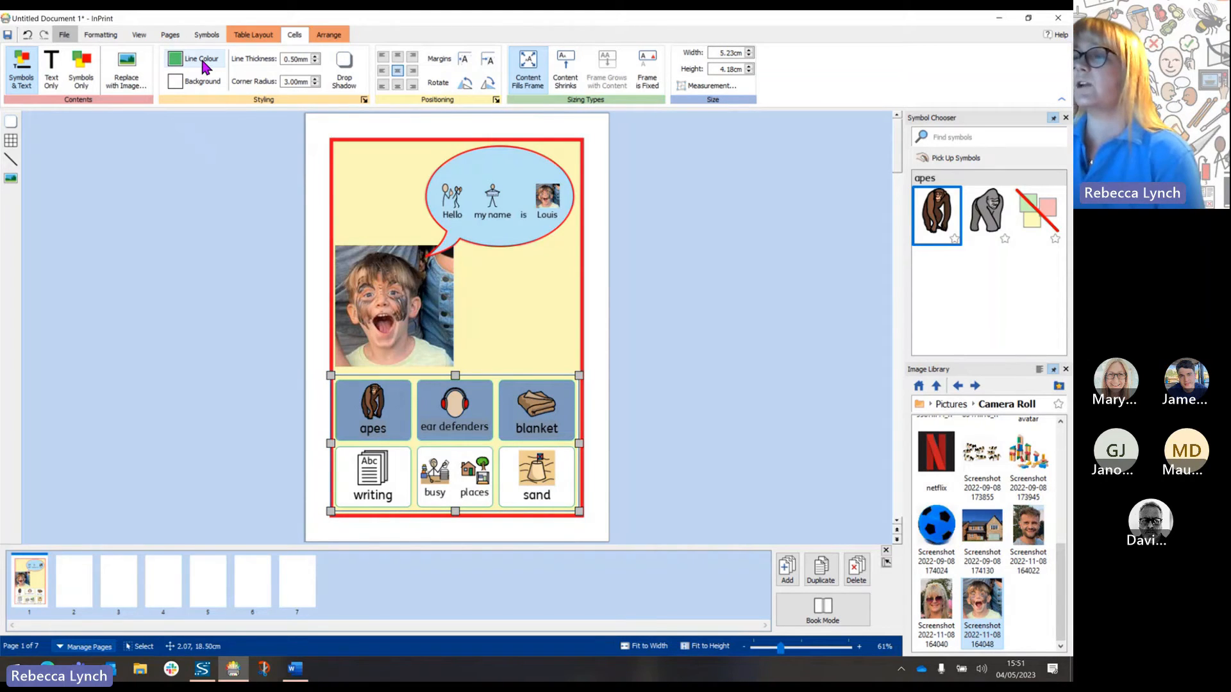
click(201, 82)
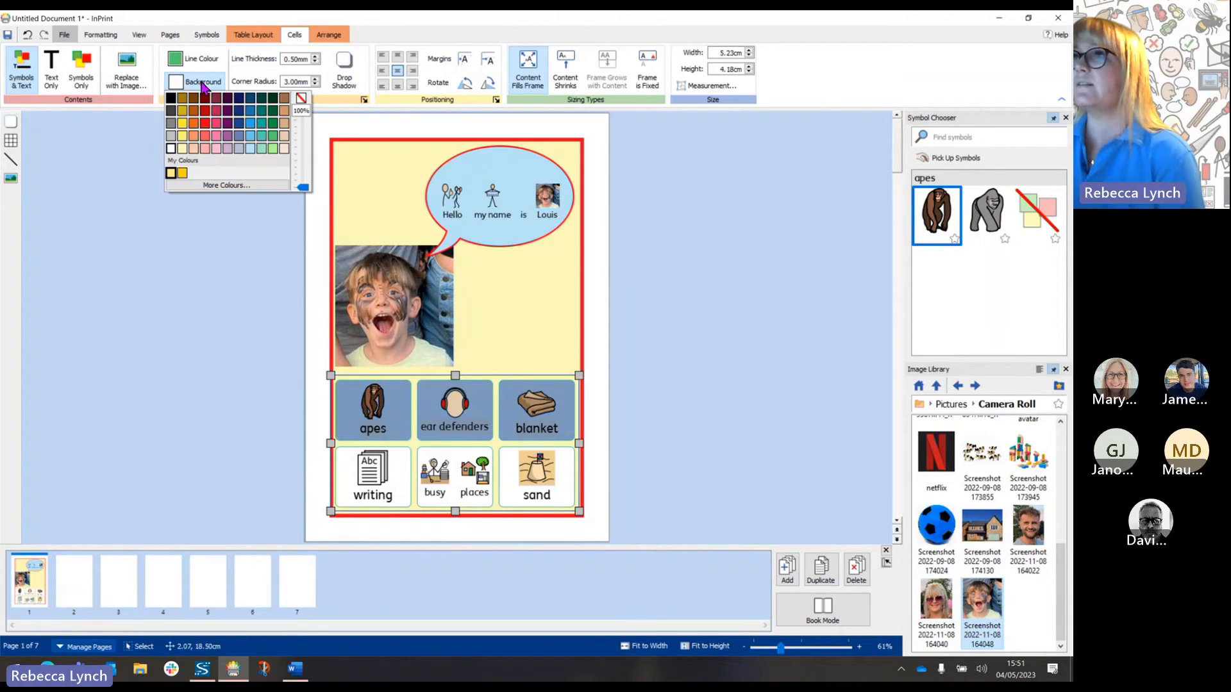
click(262, 148)
click(677, 407)
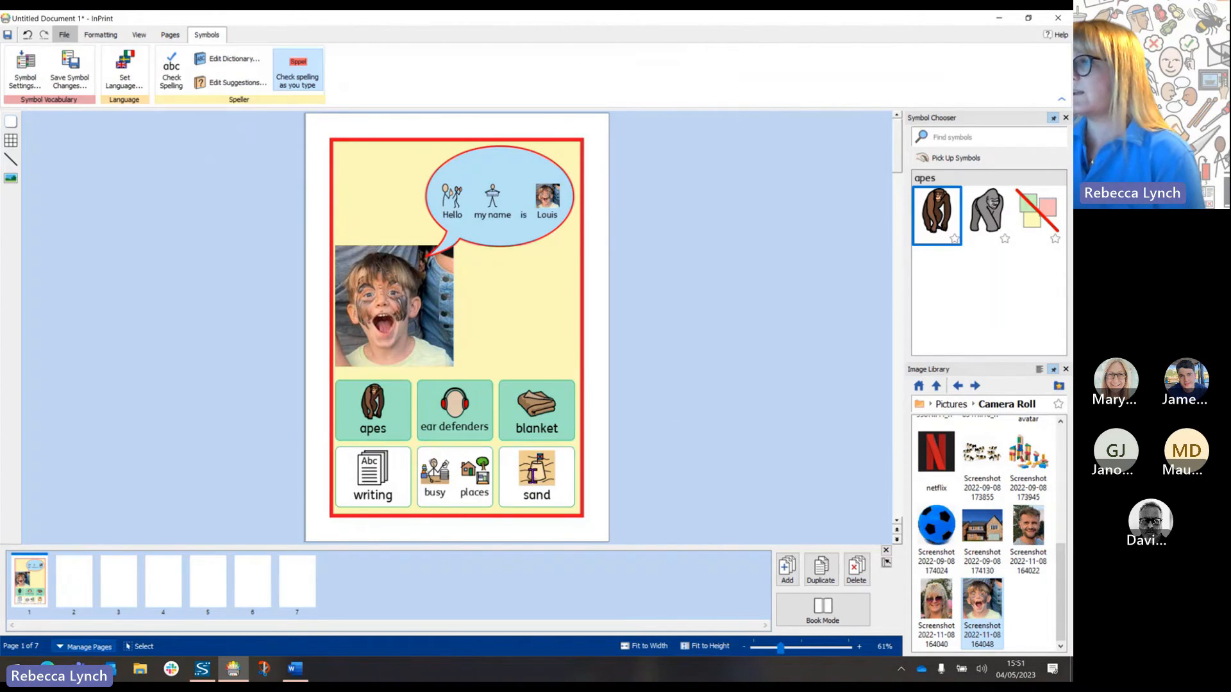
Give the lower row of flash cards, from "writing" to "sand", a red line colour and a light pink background.
click(409, 493)
drag(352, 487, 545, 491)
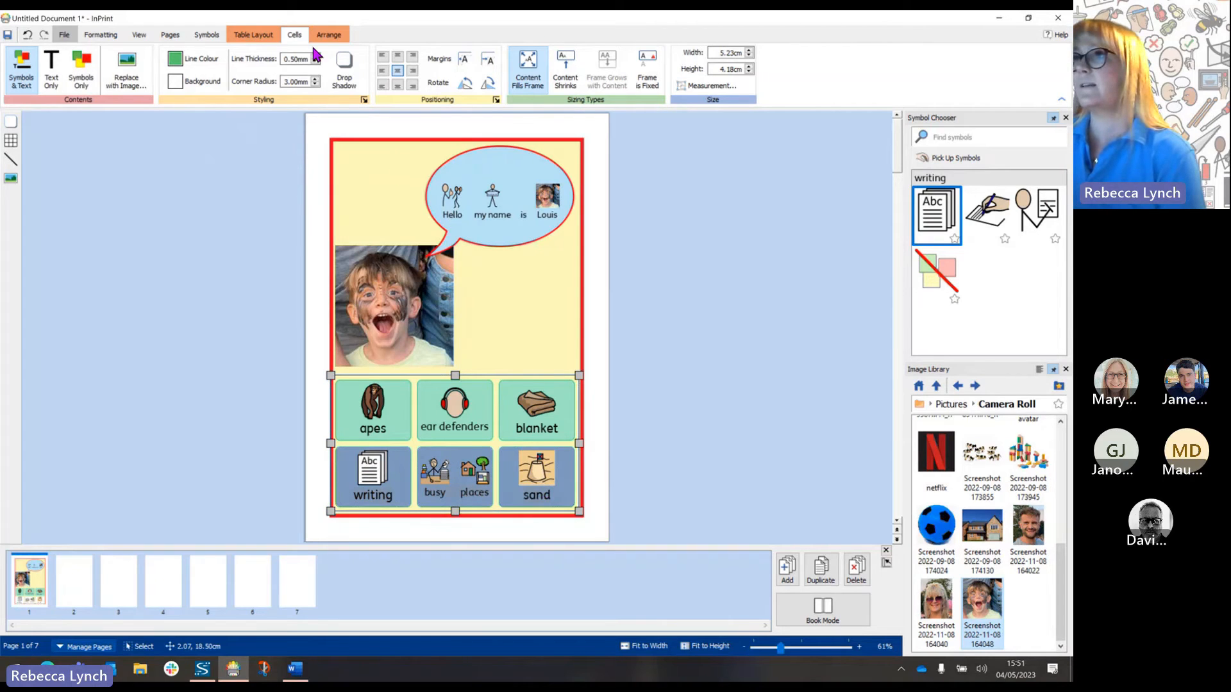
click(195, 59)
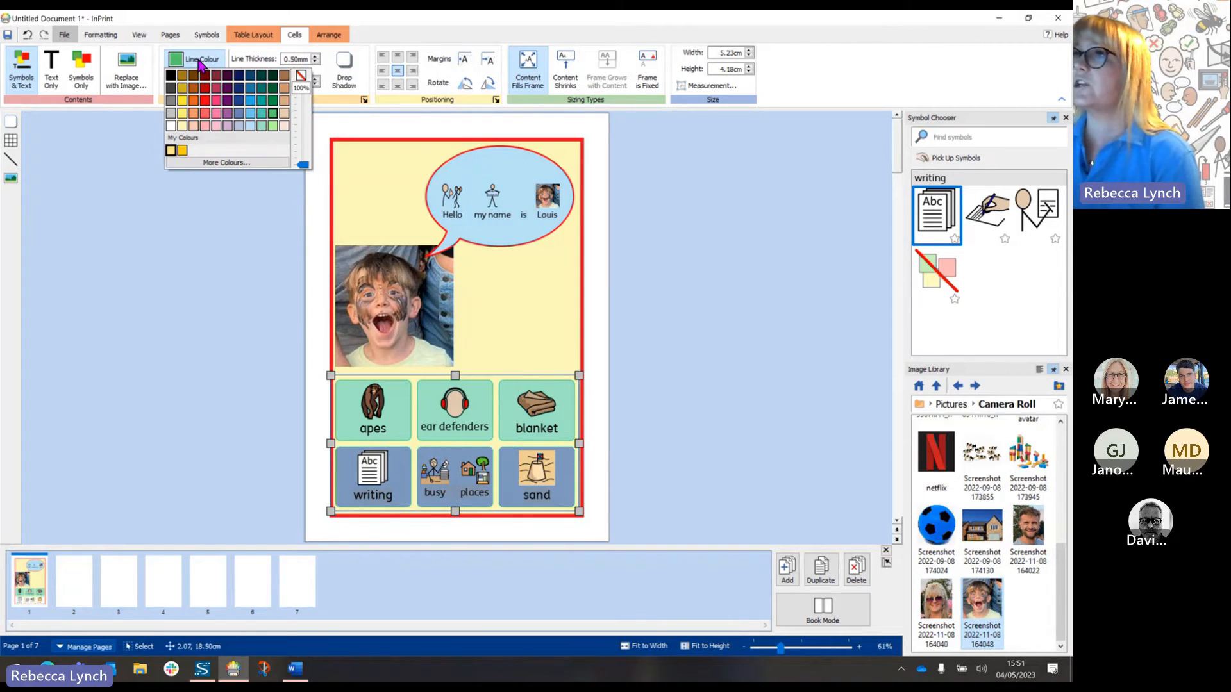
click(207, 102)
click(195, 82)
click(205, 150)
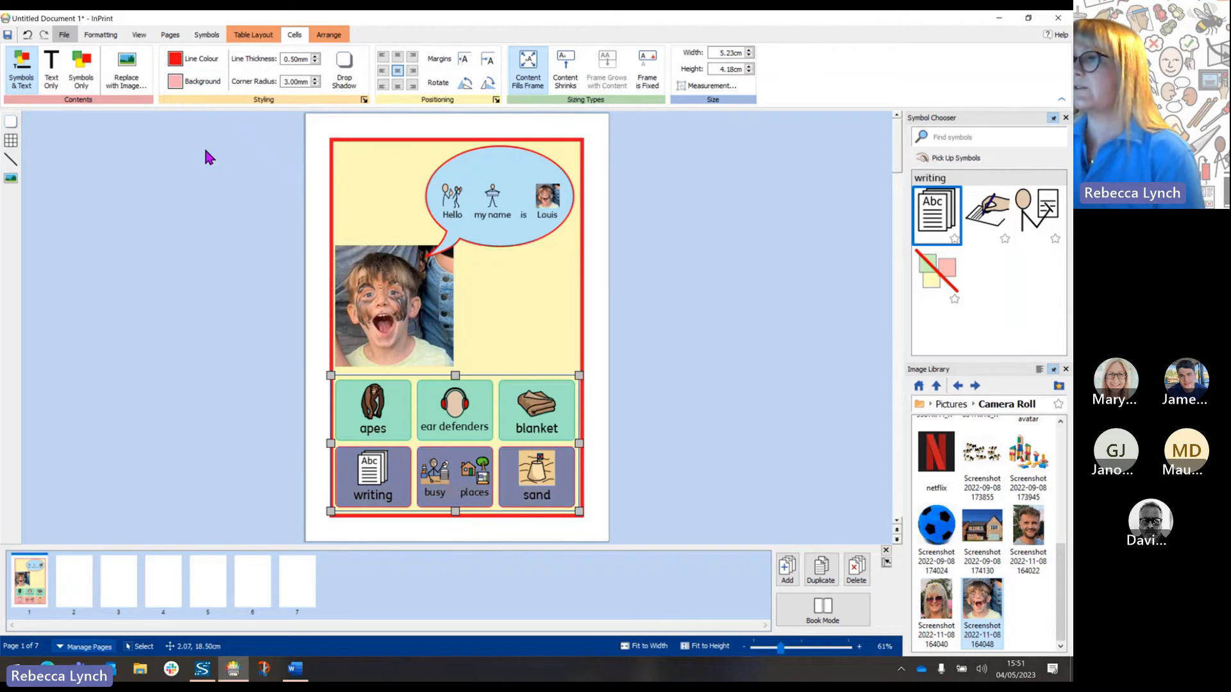
Set the line thickness of the lower row of flash cards to 1.50 mm.
click(314, 56)
click(315, 55)
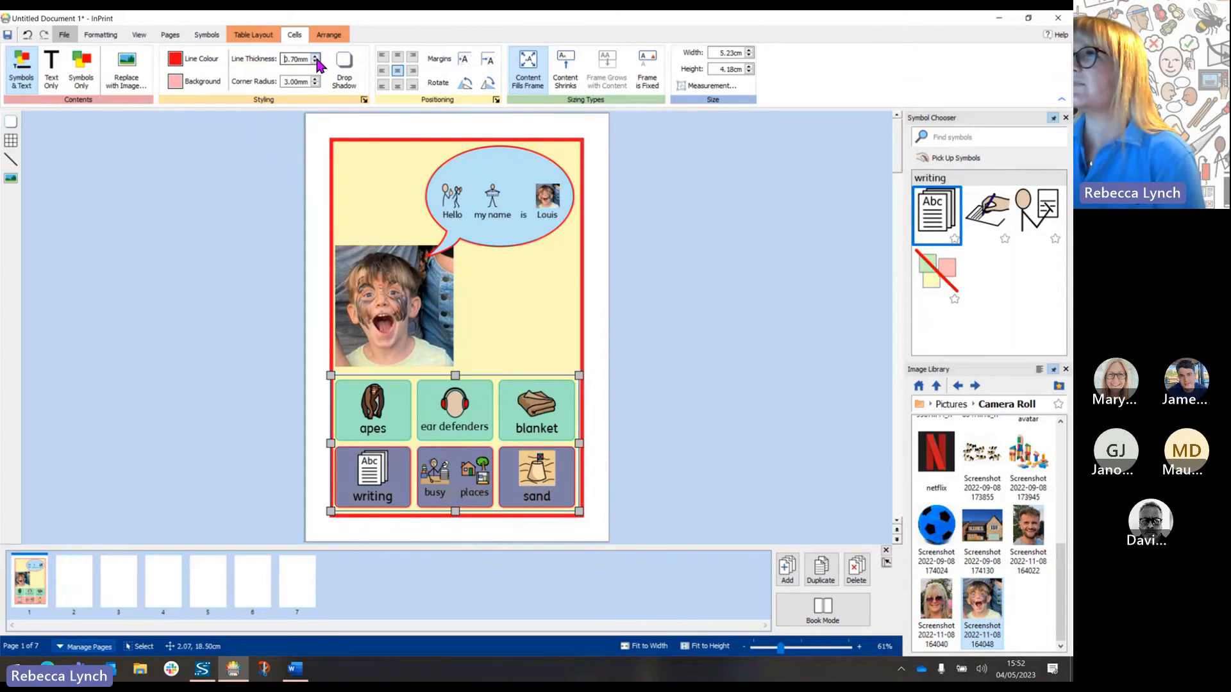
click(316, 56)
click(316, 56)
click(316, 57)
click(316, 57)
click(316, 56)
click(316, 57)
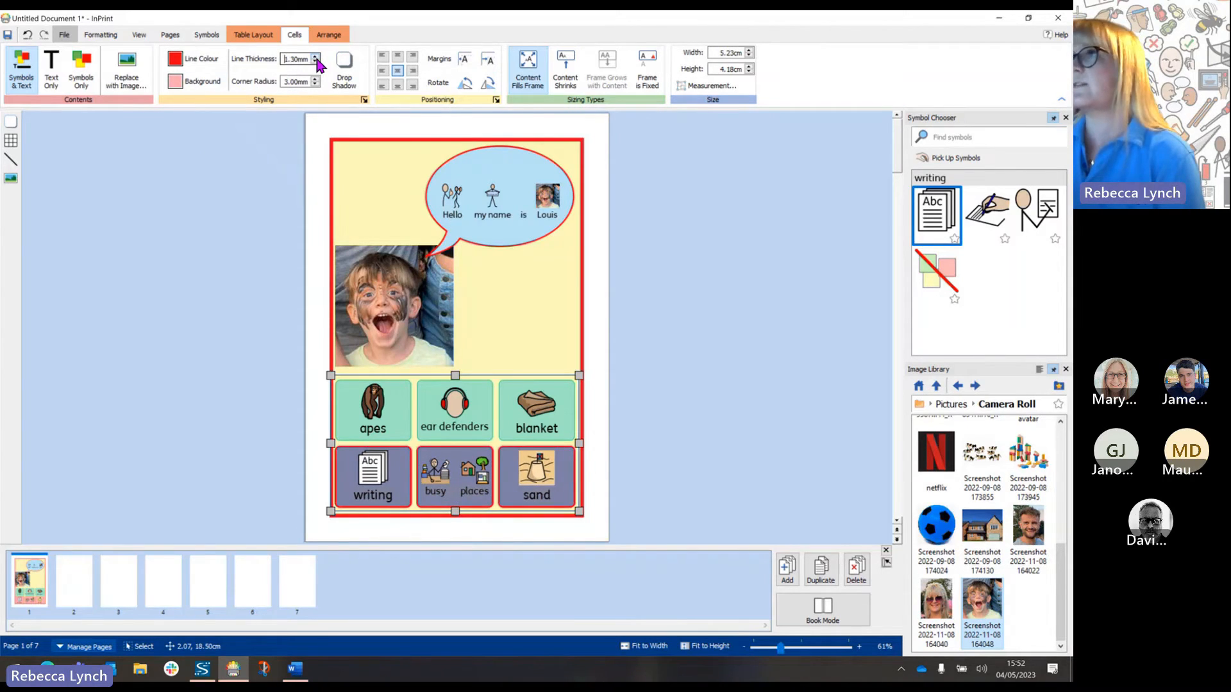
click(316, 56)
click(316, 56)
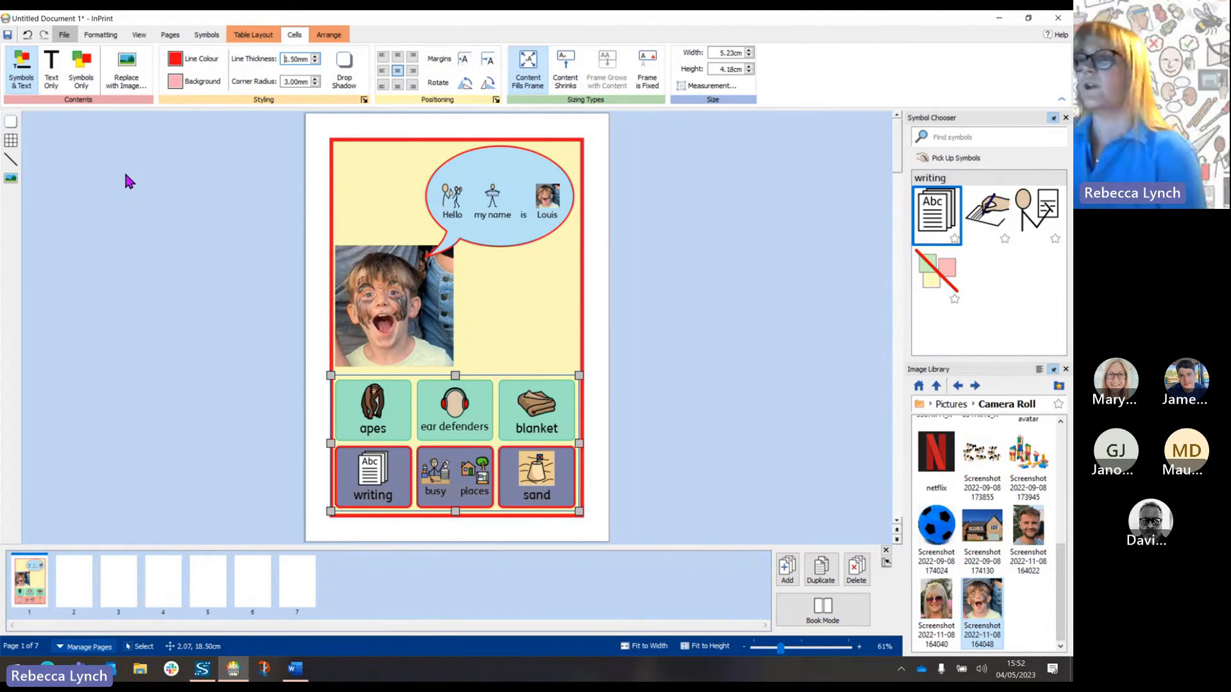
Tidy the text and symbol sizes across the lower row of flash cards, and enlarge its symbols by three increments.
click(108, 36)
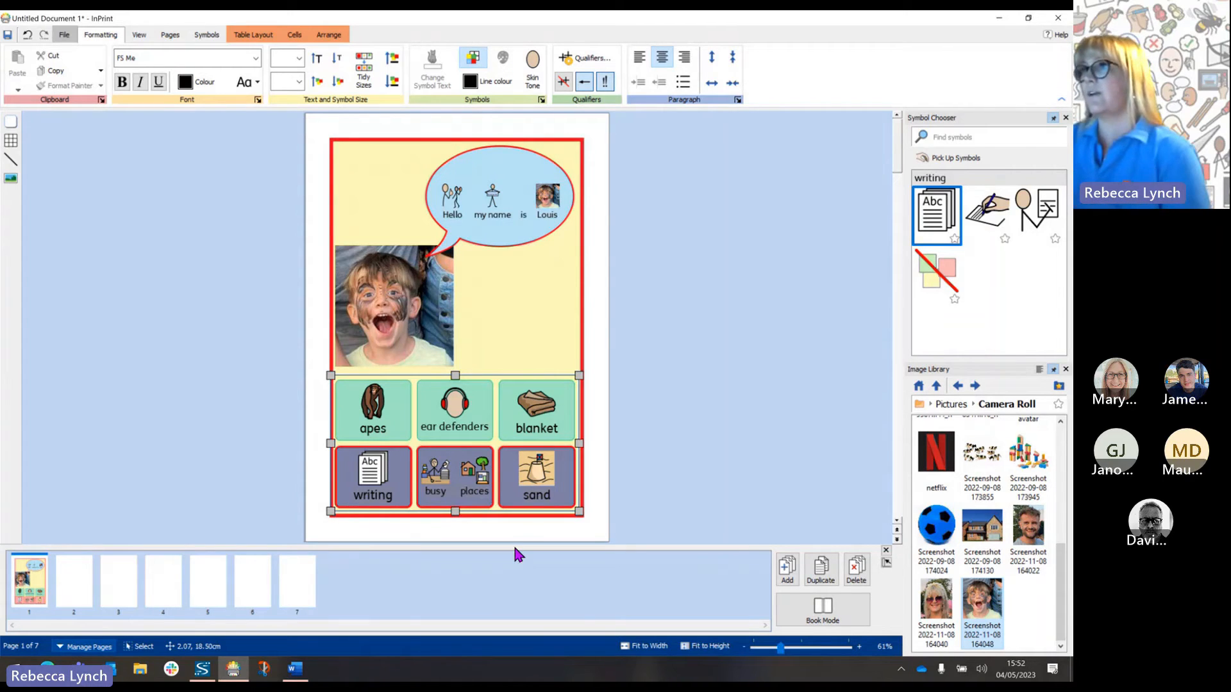
click(364, 81)
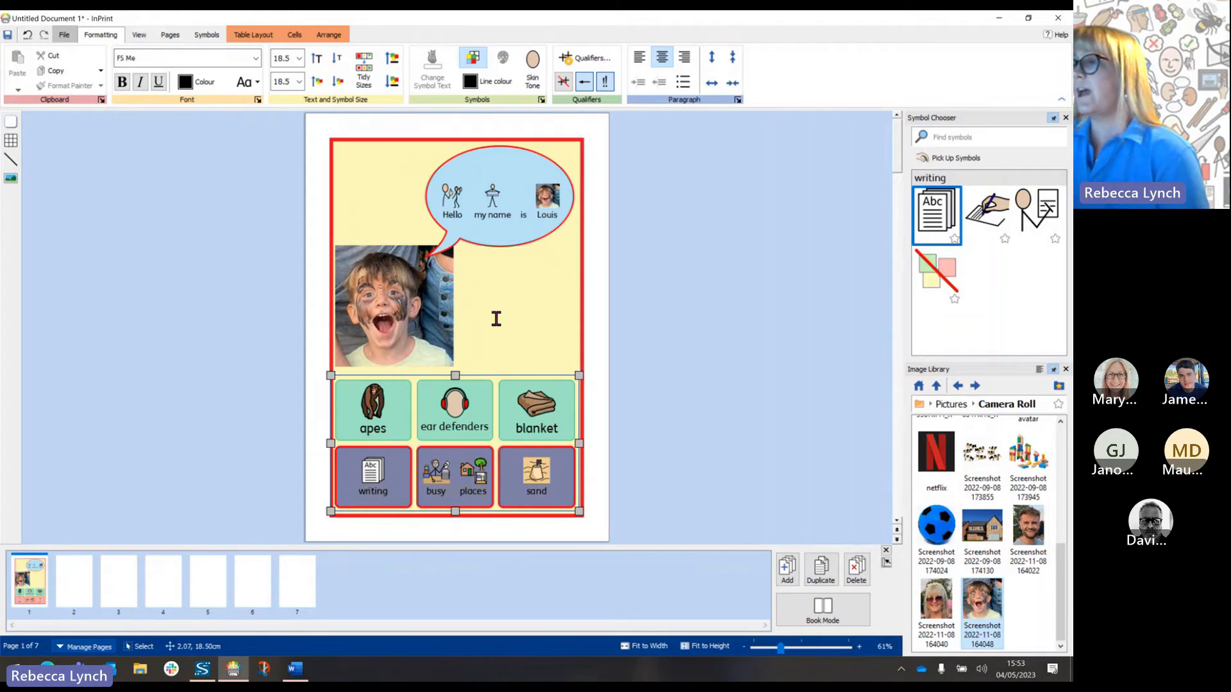
click(317, 82)
click(317, 82)
click(317, 82)
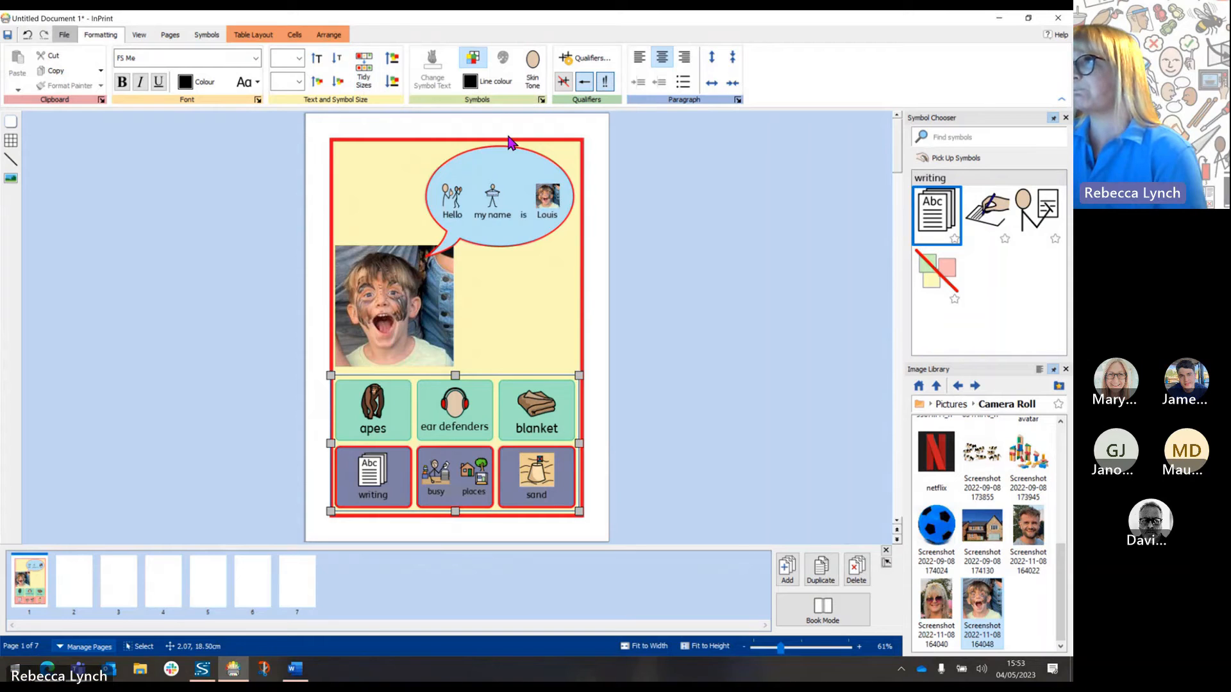
click(643, 414)
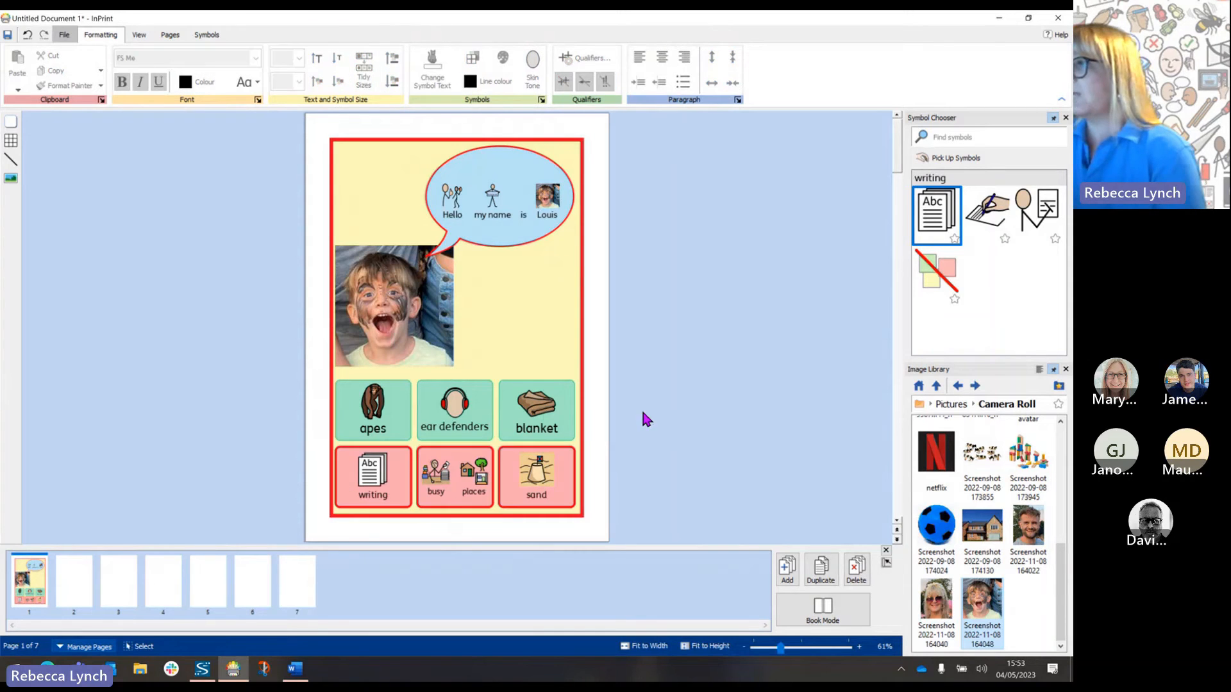
Recolour the red ear pads of the "ear defenders" symbol to purple.
click(493, 427)
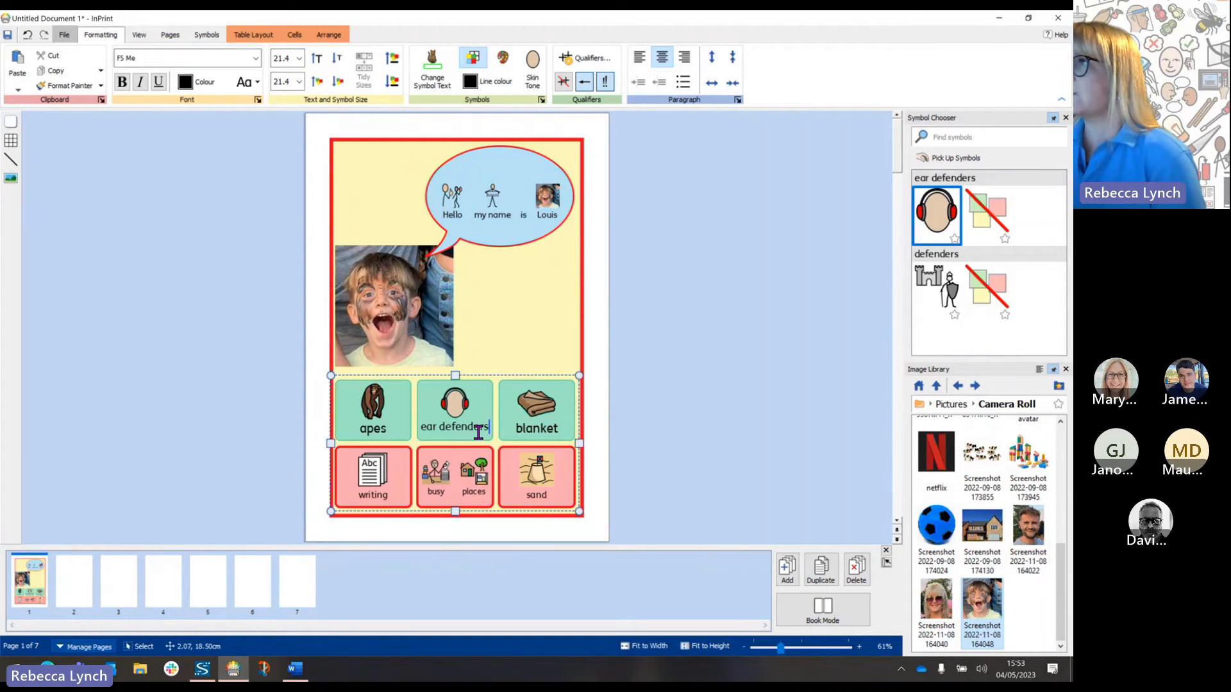
click(503, 63)
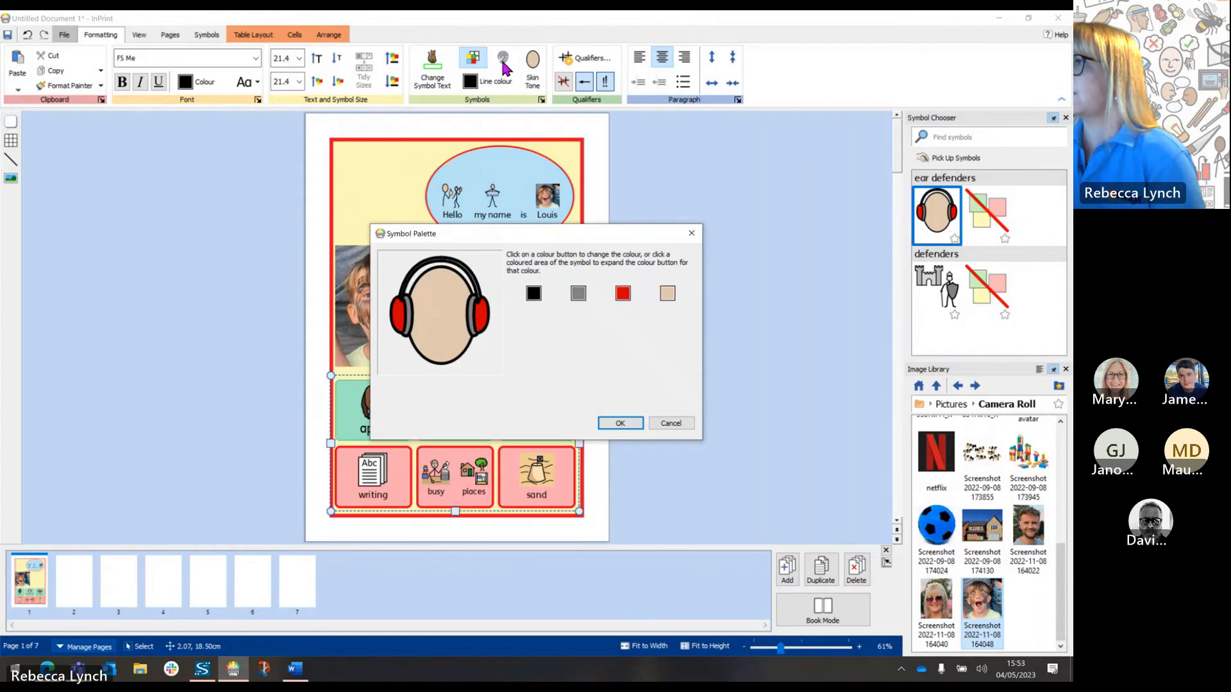
click(627, 293)
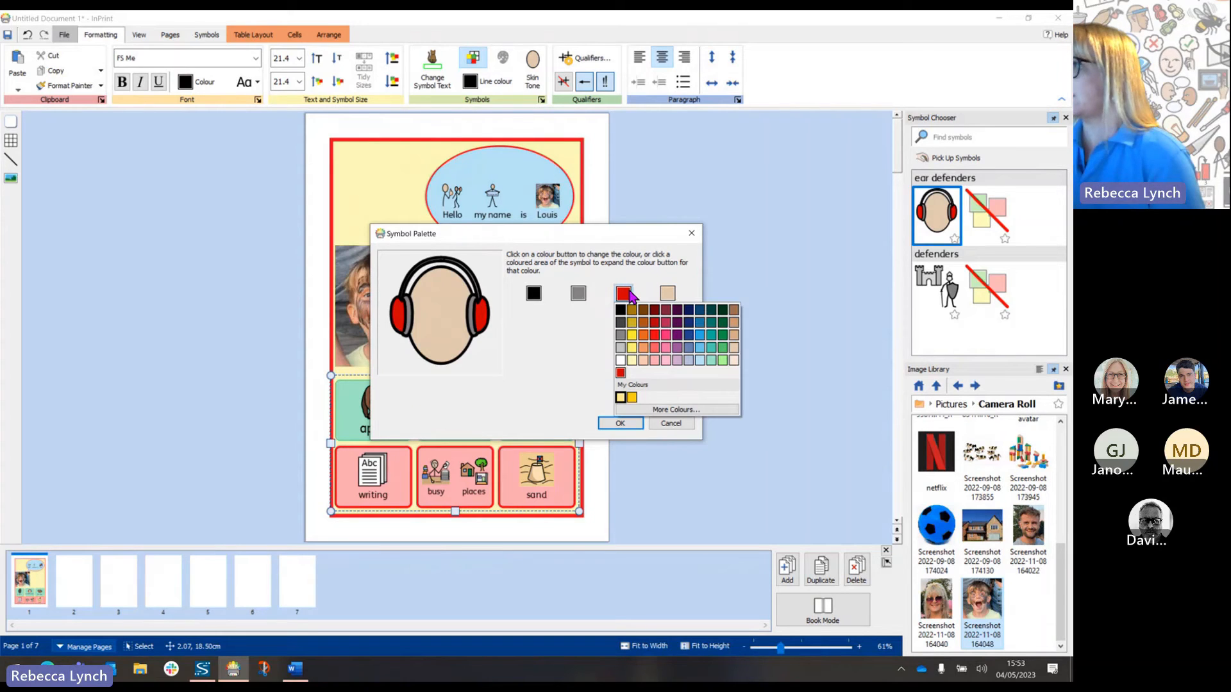
click(677, 354)
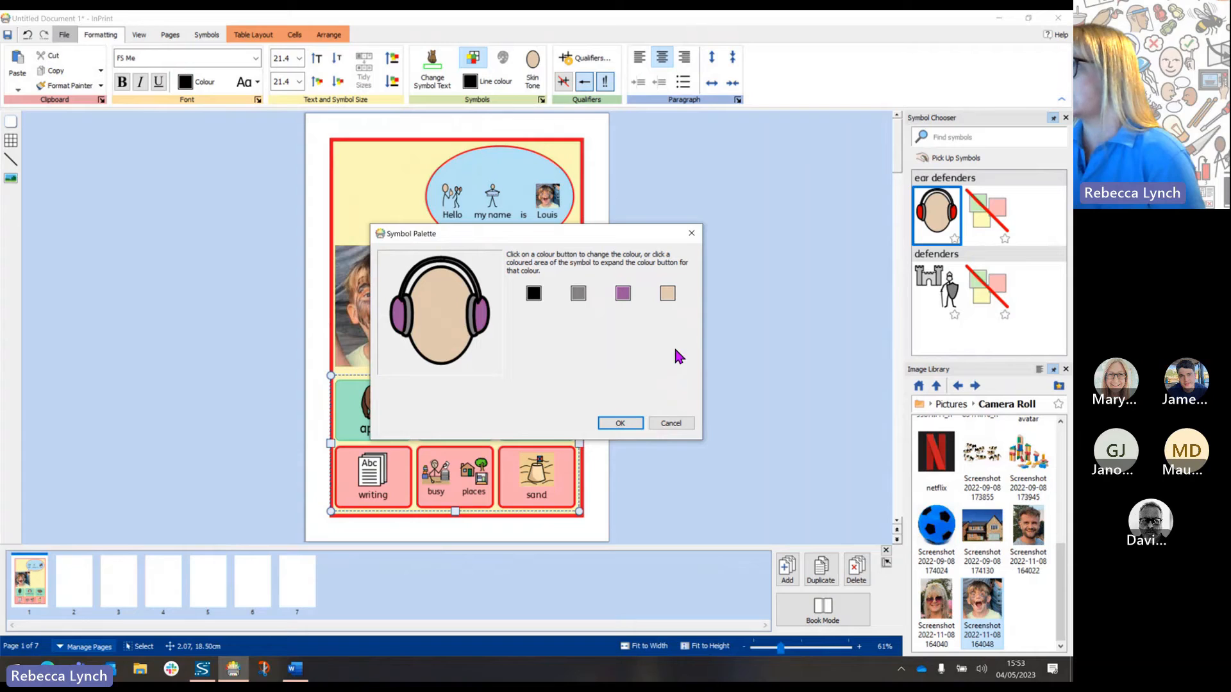
click(620, 424)
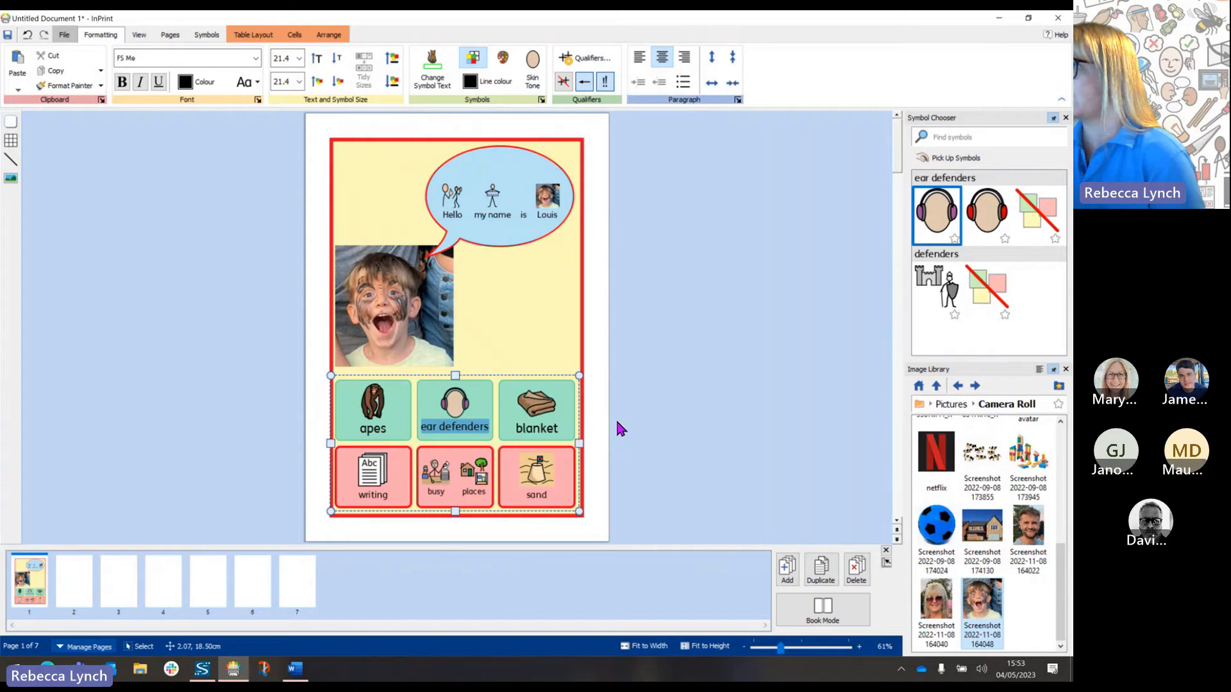
click(698, 454)
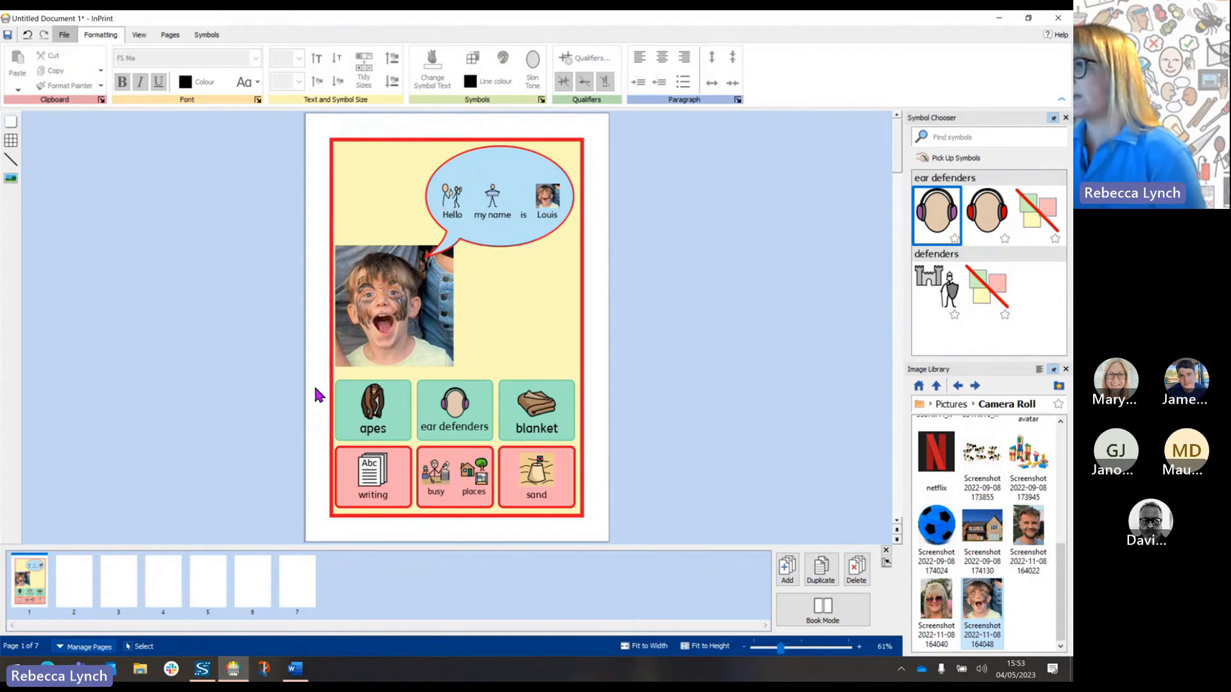
Try all the flash card symbols in black and white and restore their colour.
click(382, 429)
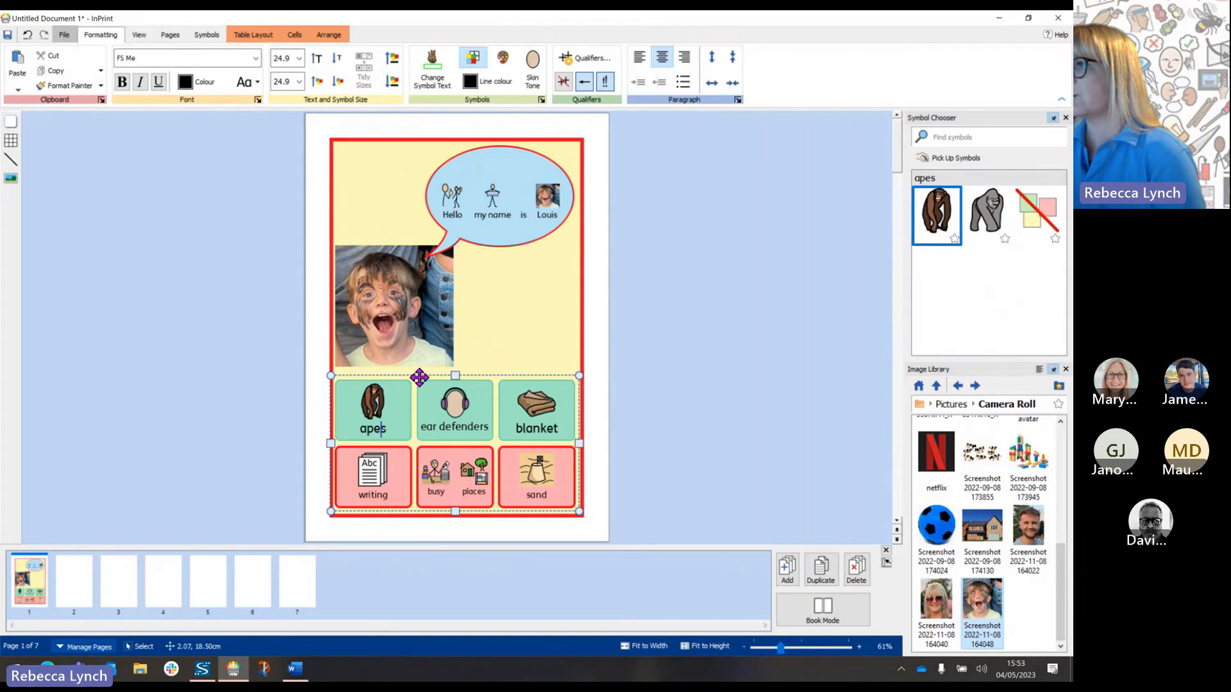
click(419, 378)
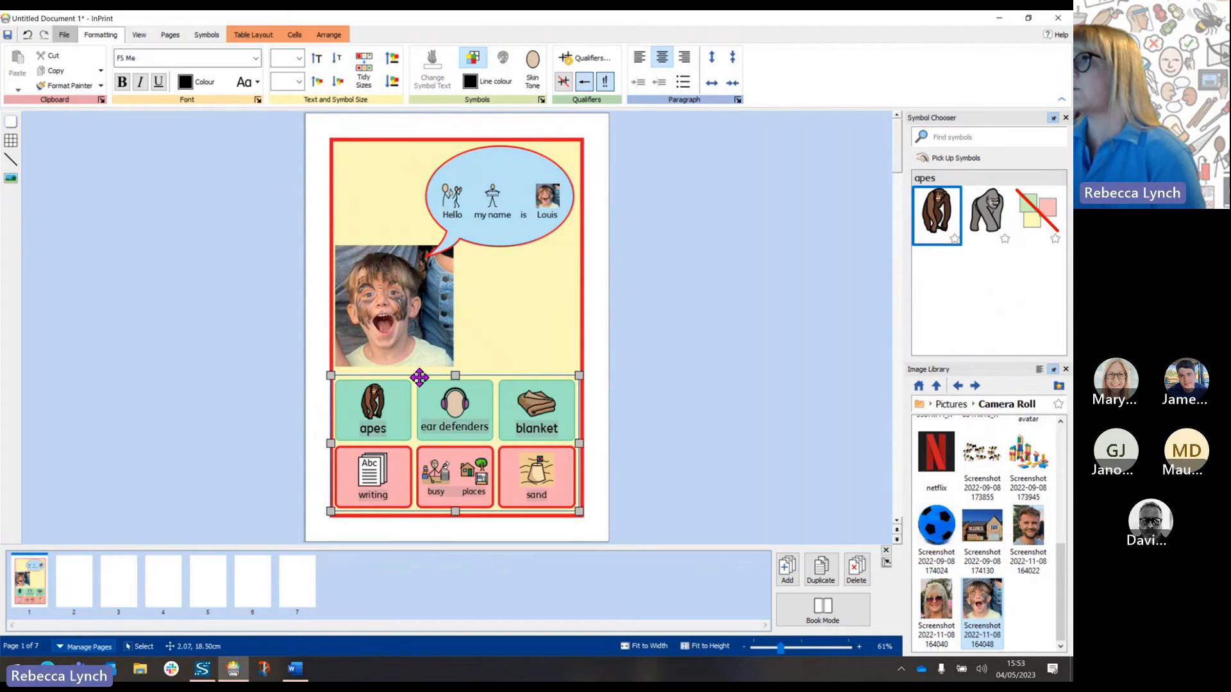
click(474, 61)
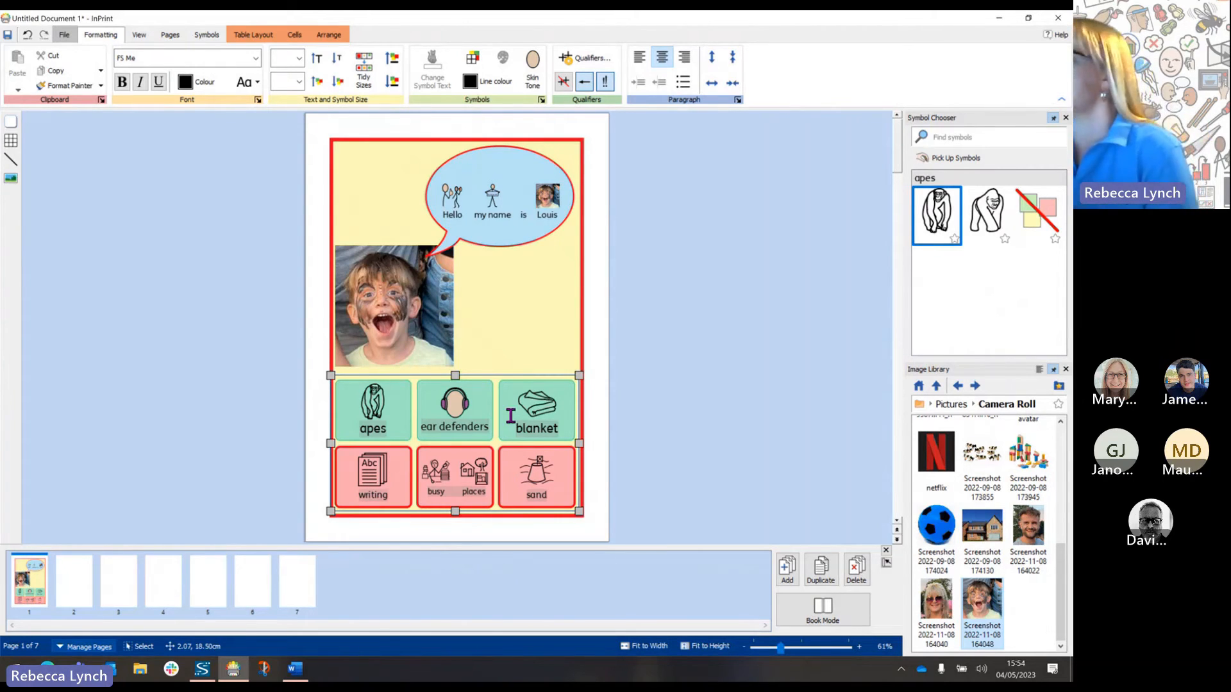
click(471, 60)
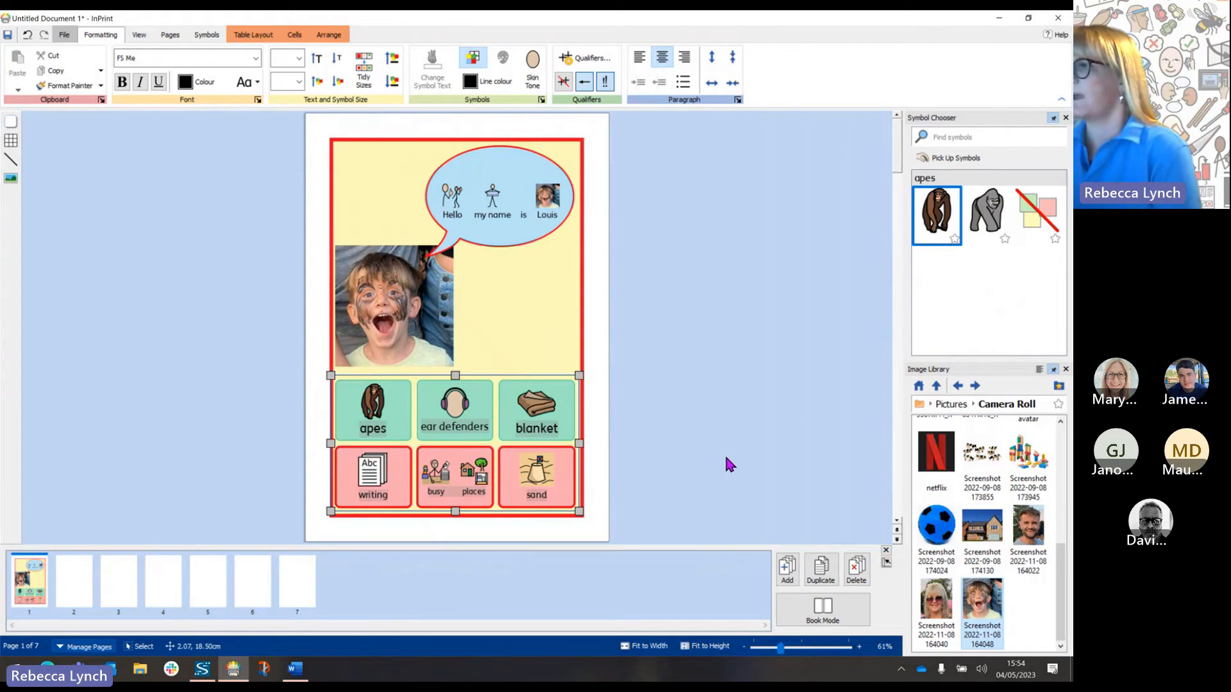
click(487, 426)
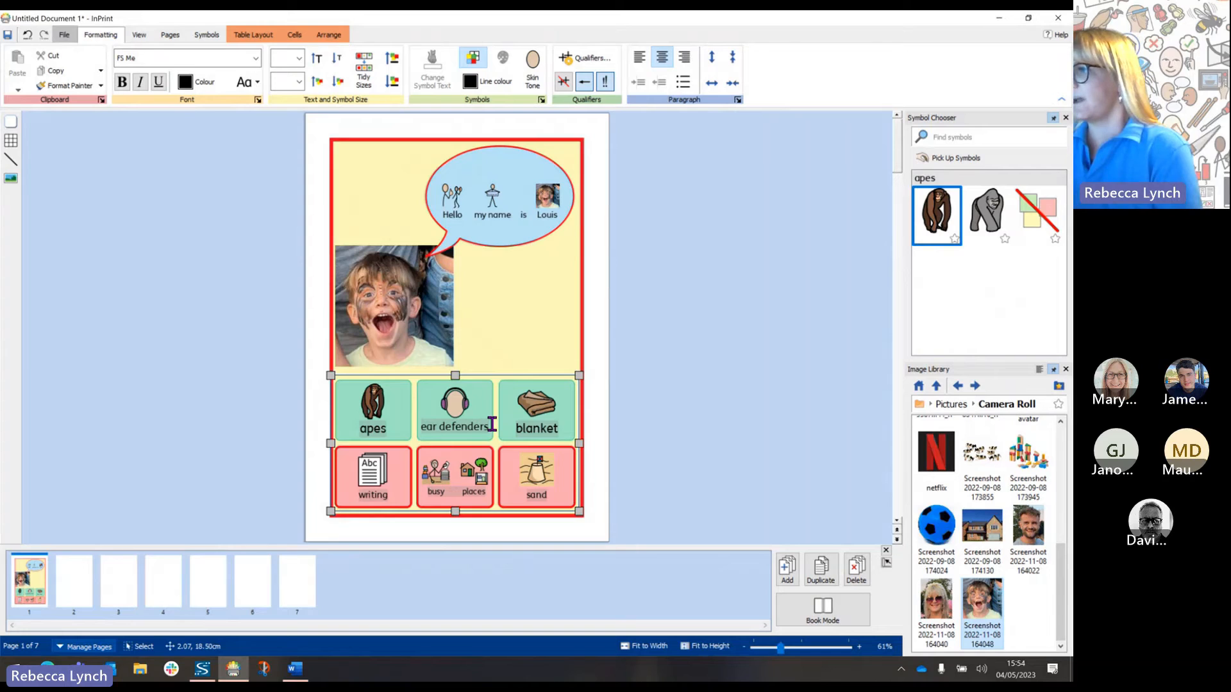
Change the symbol text on the "blanket" flash card to "weighted blanket", keeping its folded blanket symbol.
click(558, 428)
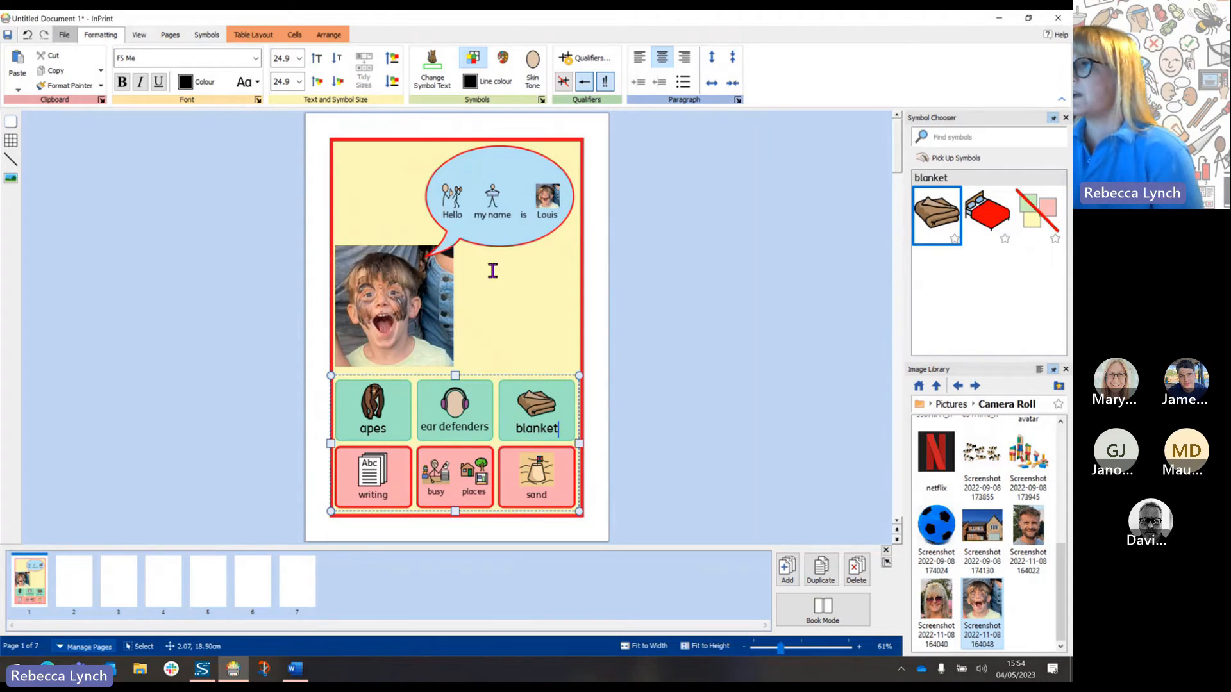
click(430, 82)
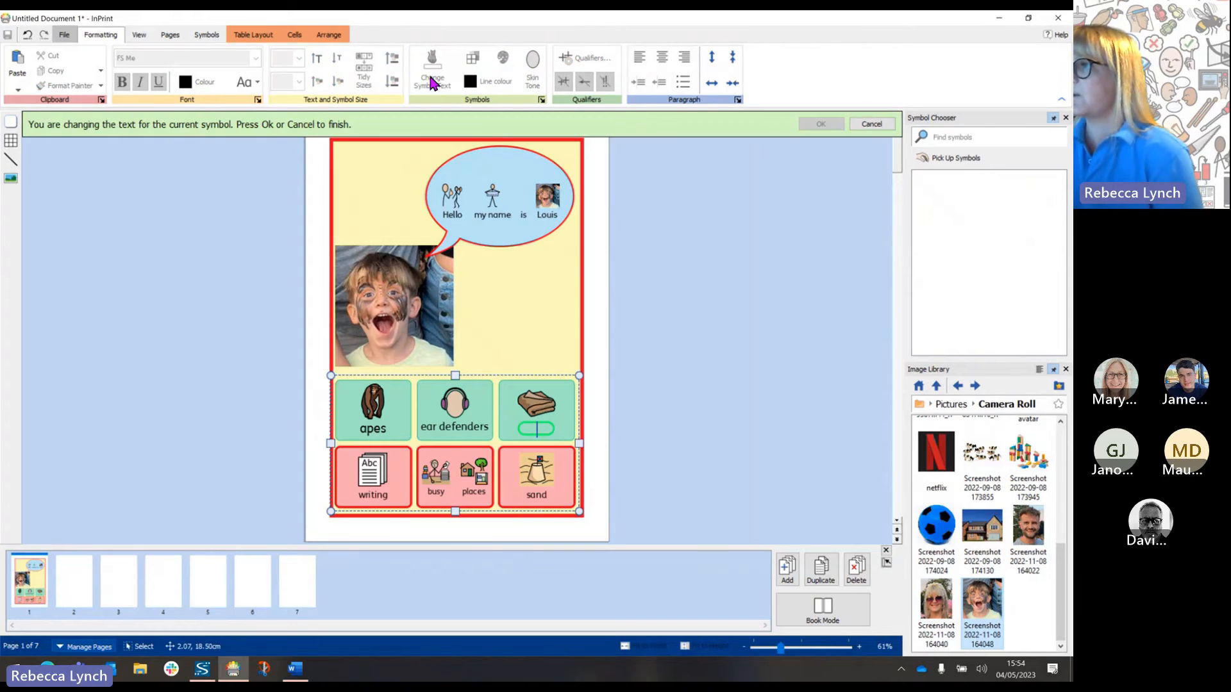
text(wei)
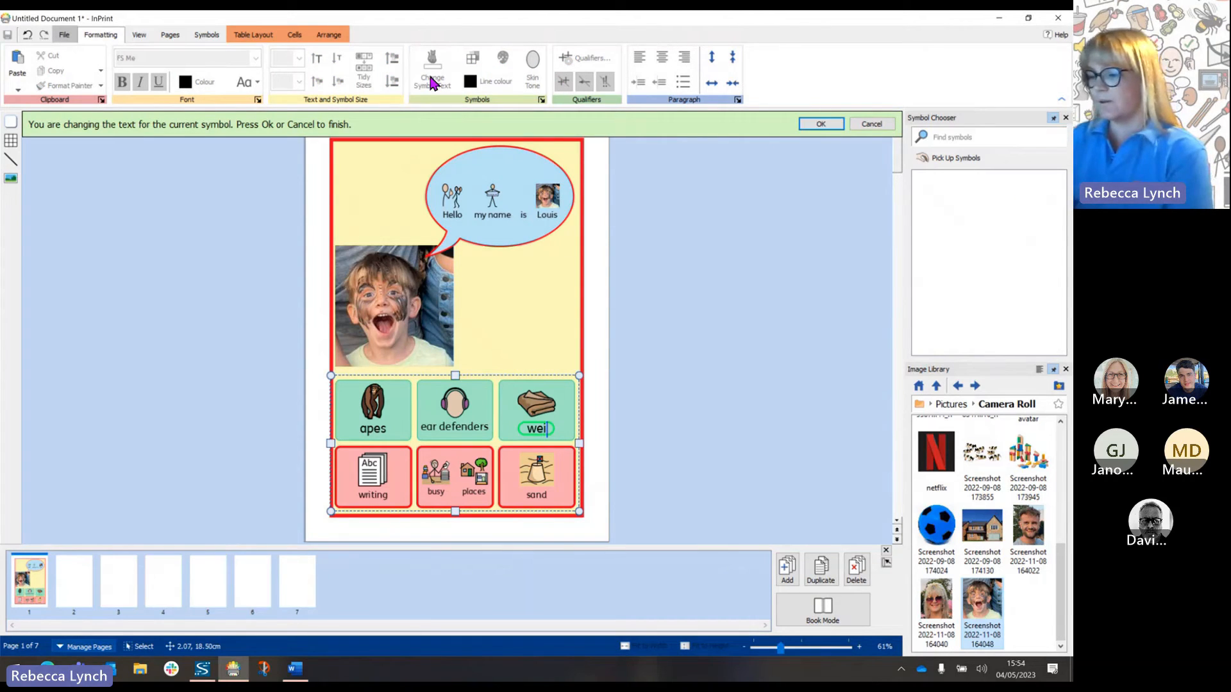
text(ghted b)
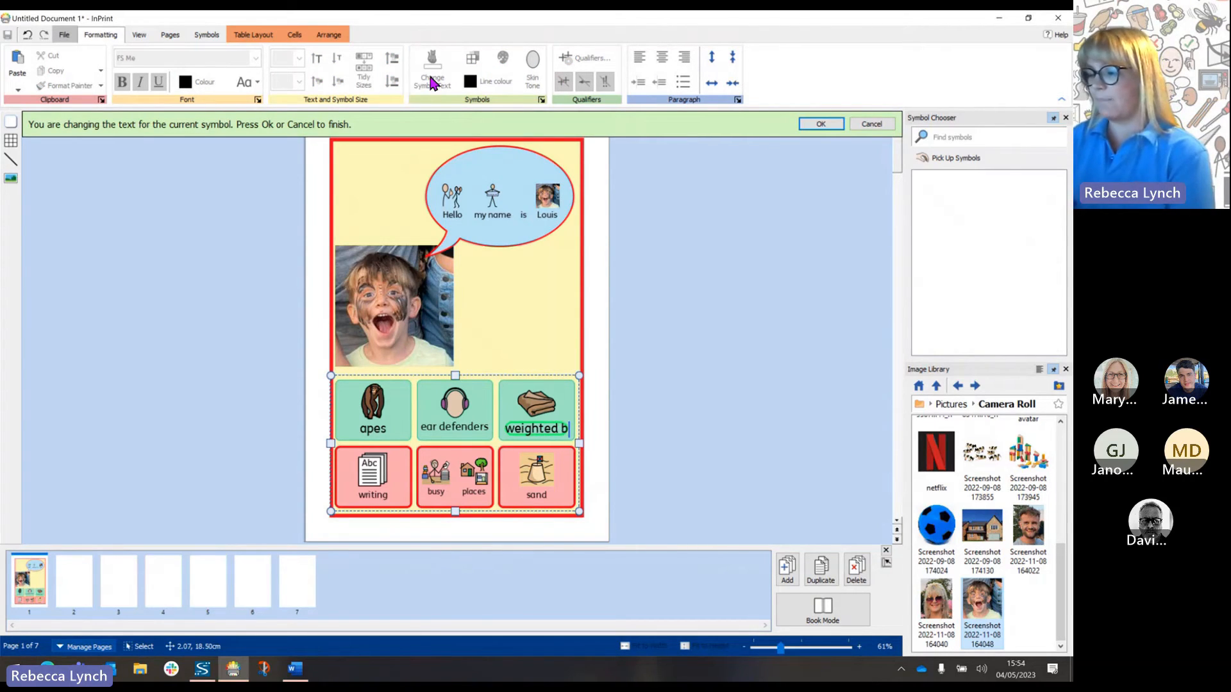
text(lanket)
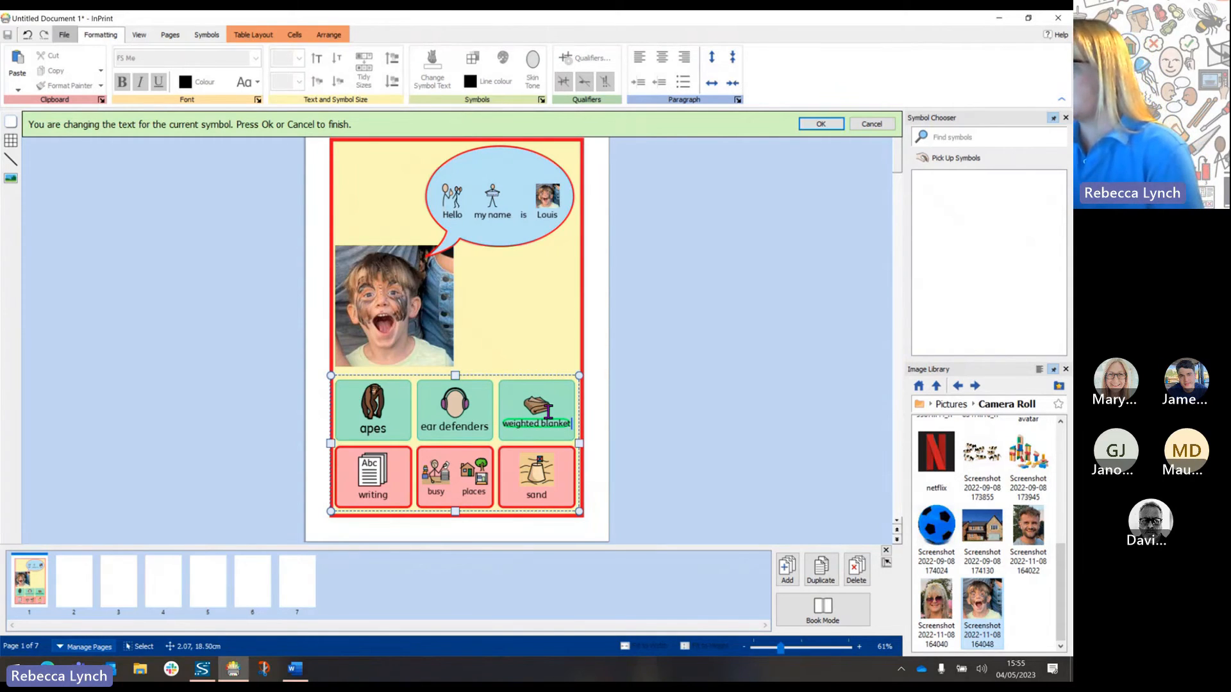
click(822, 124)
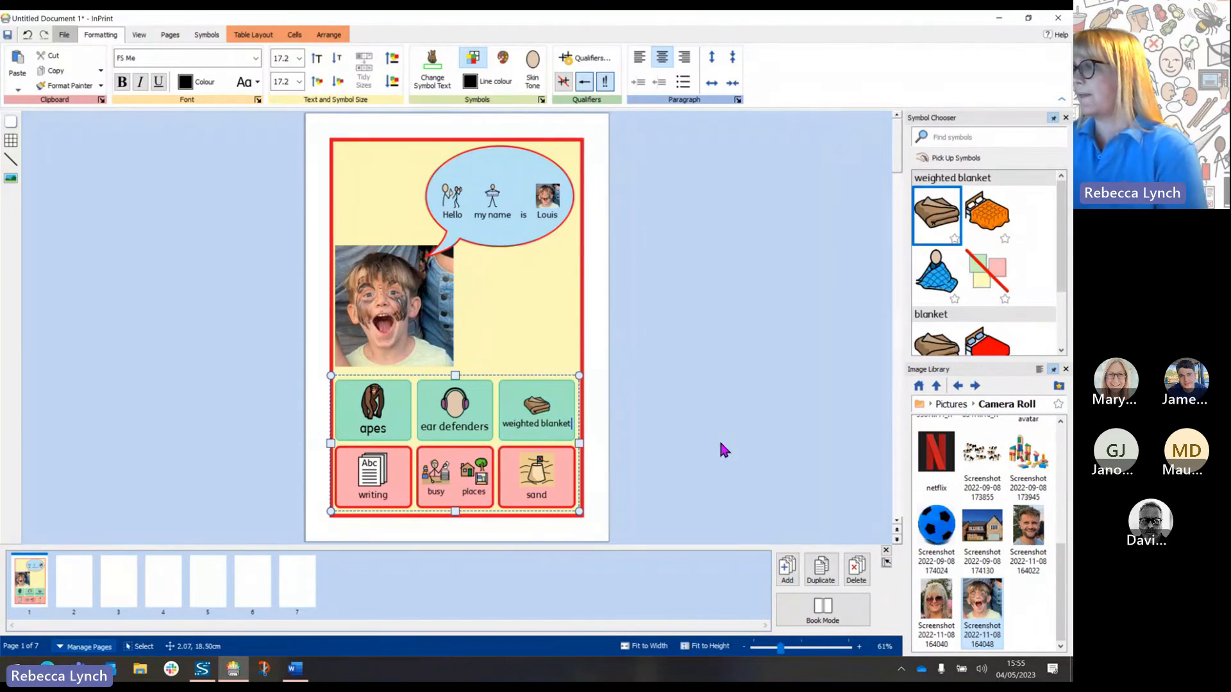
Swap the "writing" symbol for the hand holding a pen and the "busy" symbol for the crowd of people.
click(396, 498)
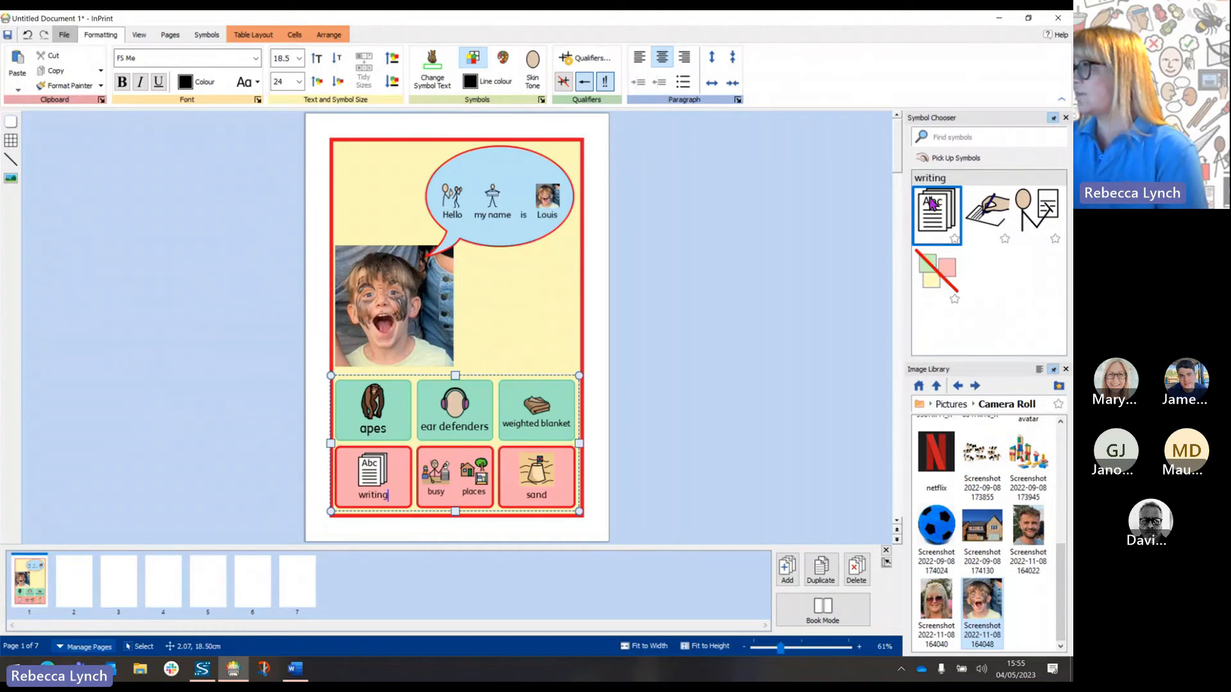
click(993, 216)
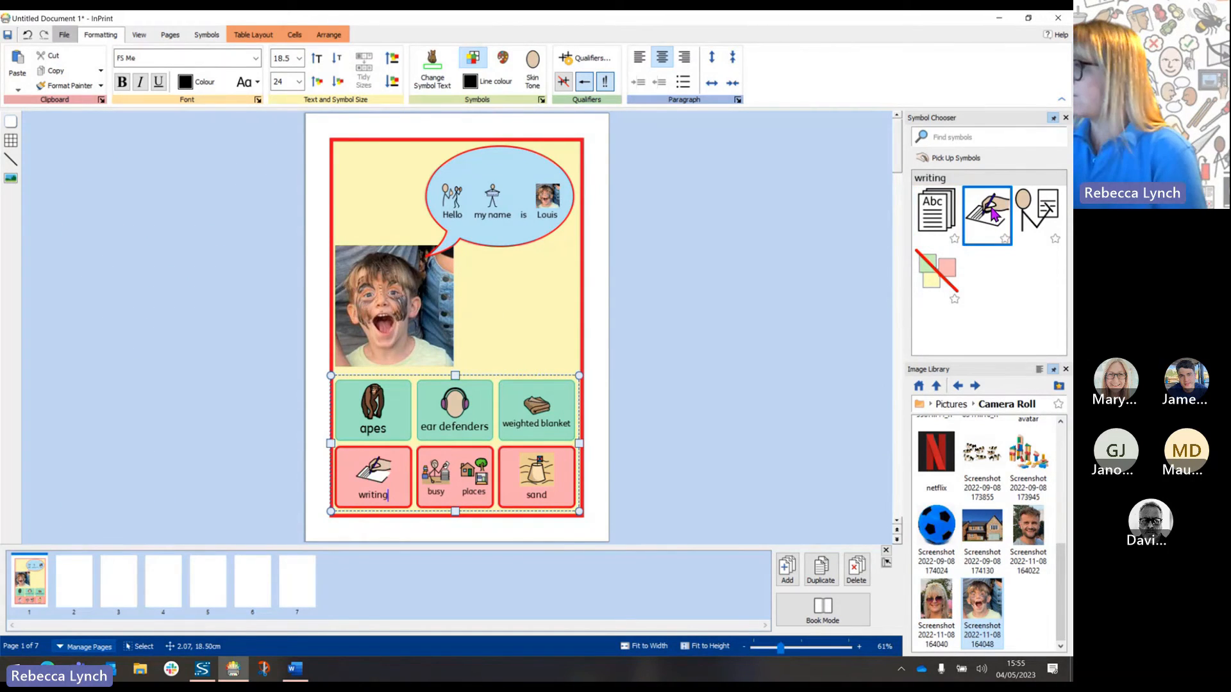
click(445, 493)
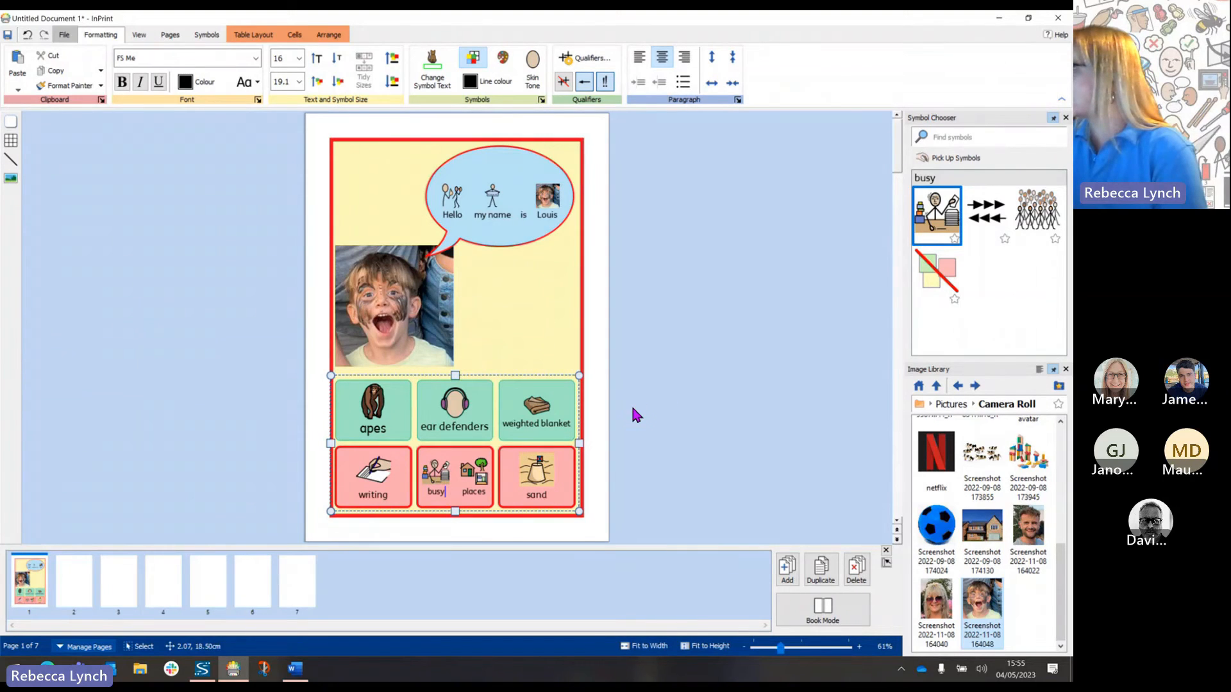
click(1039, 224)
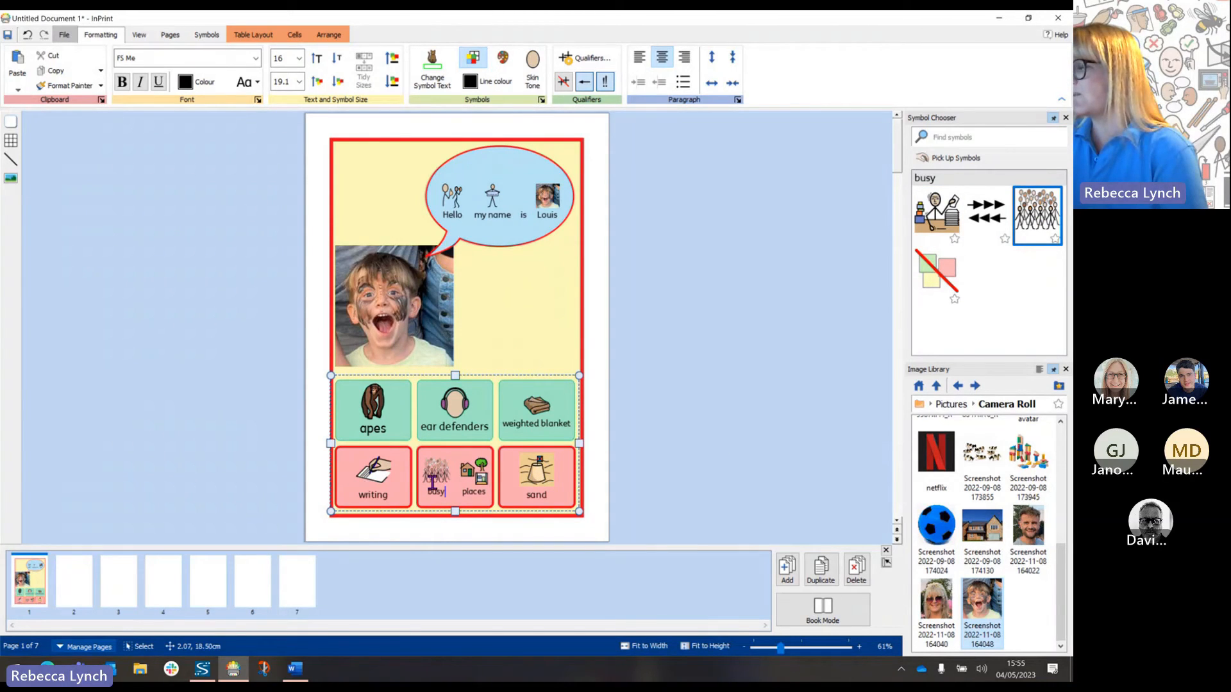
Set the crowd symbol as the single symbol for the whole phrase "busy places".
drag(436, 492, 470, 488)
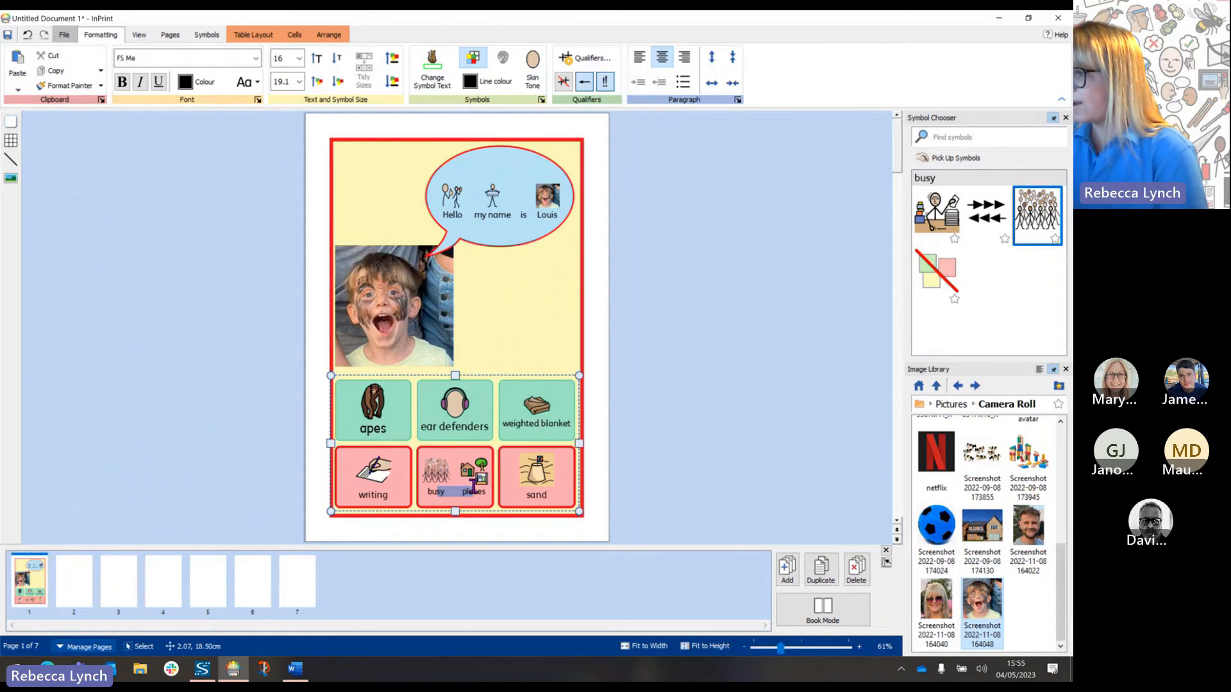
right_click(436, 471)
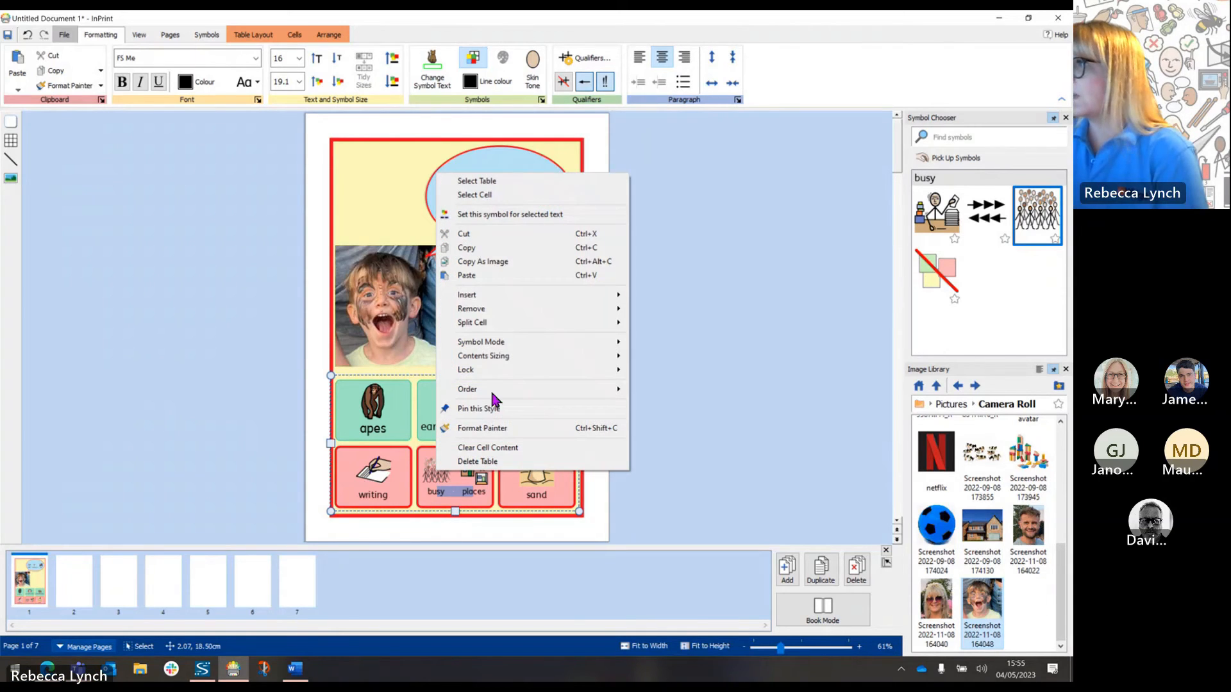
click(524, 218)
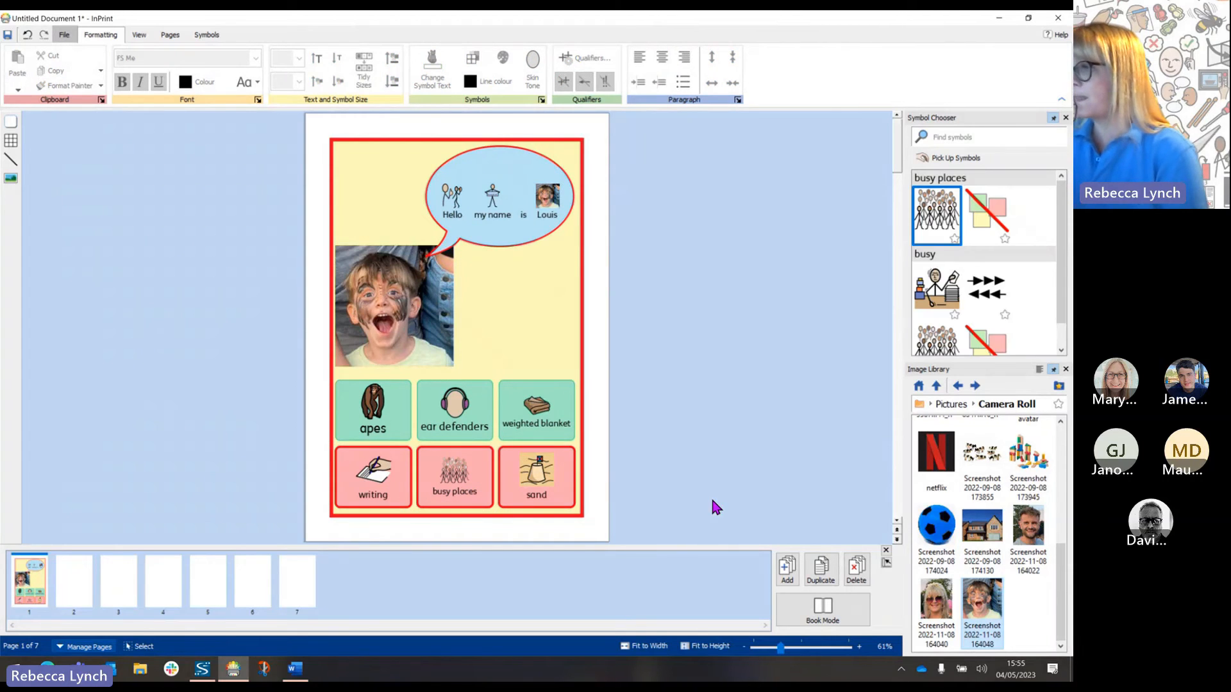
Swap the symbol on the "sand" flash card for the sand pile with a spade.
click(552, 494)
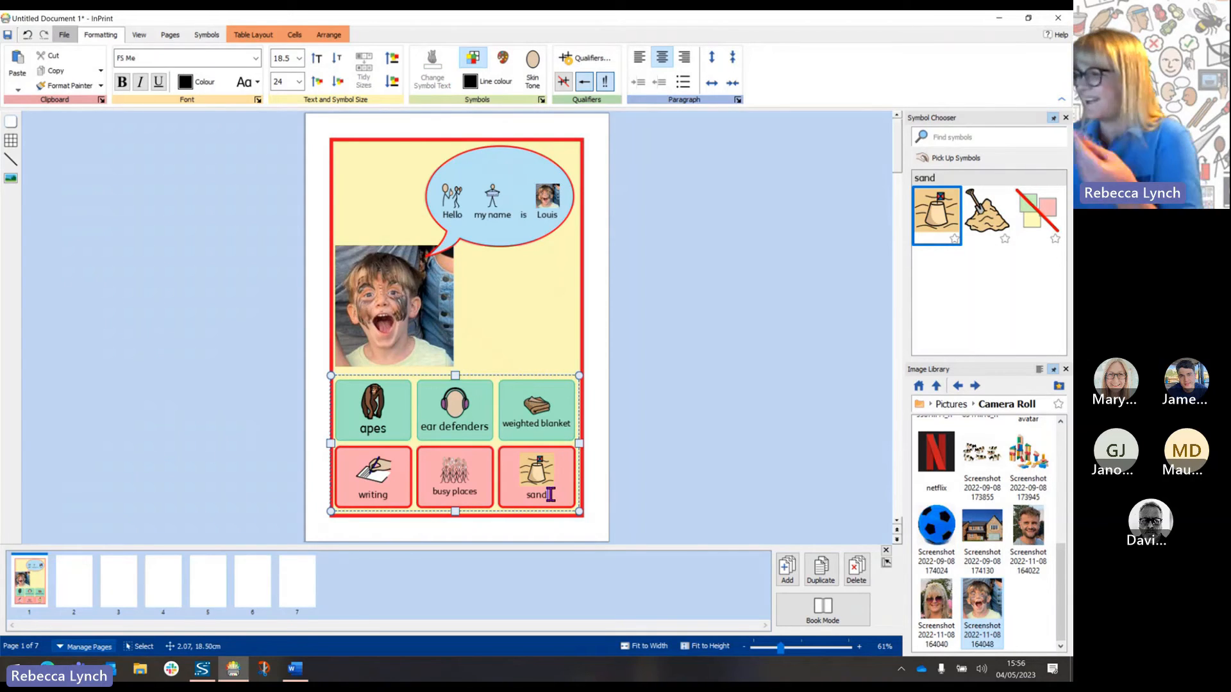
click(988, 232)
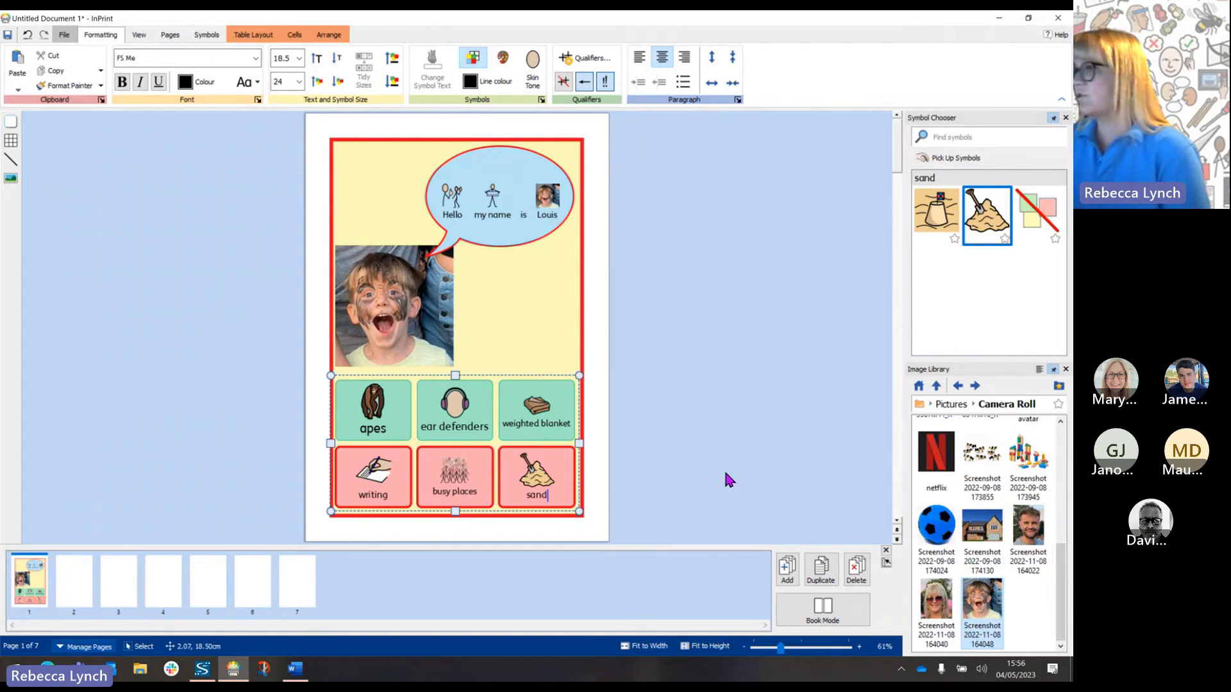
click(692, 491)
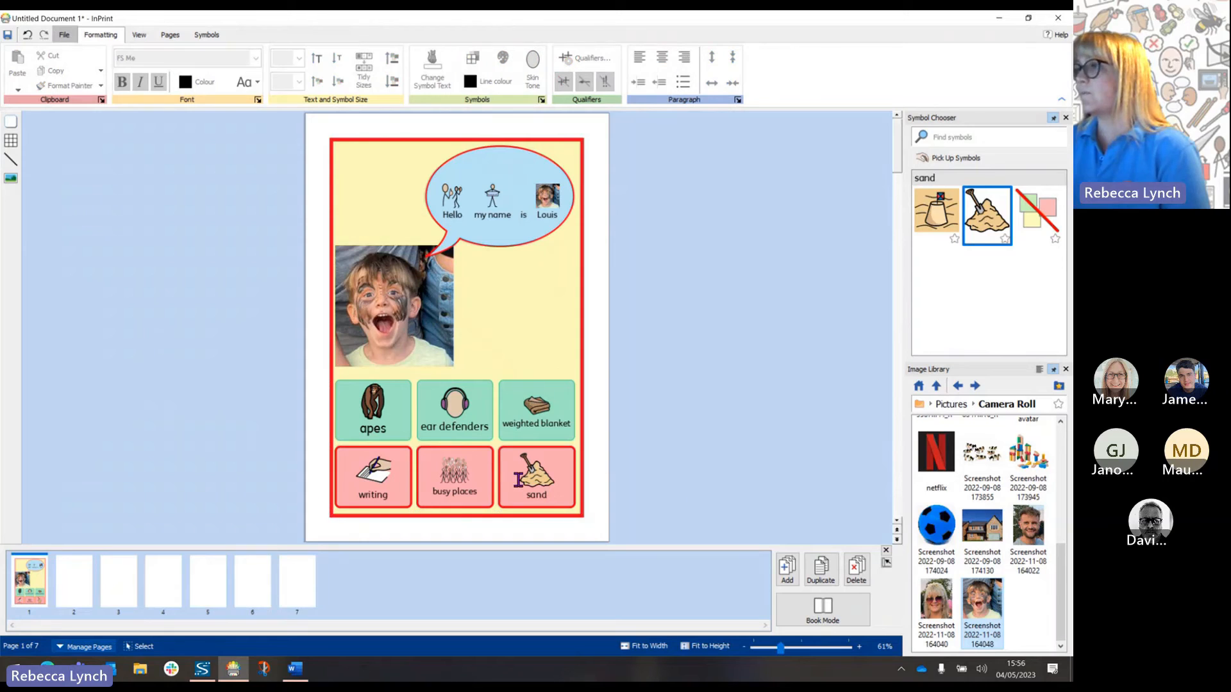
Enlarge the view of the flash cards to 130% and place the text cursor after "busy places".
click(499, 462)
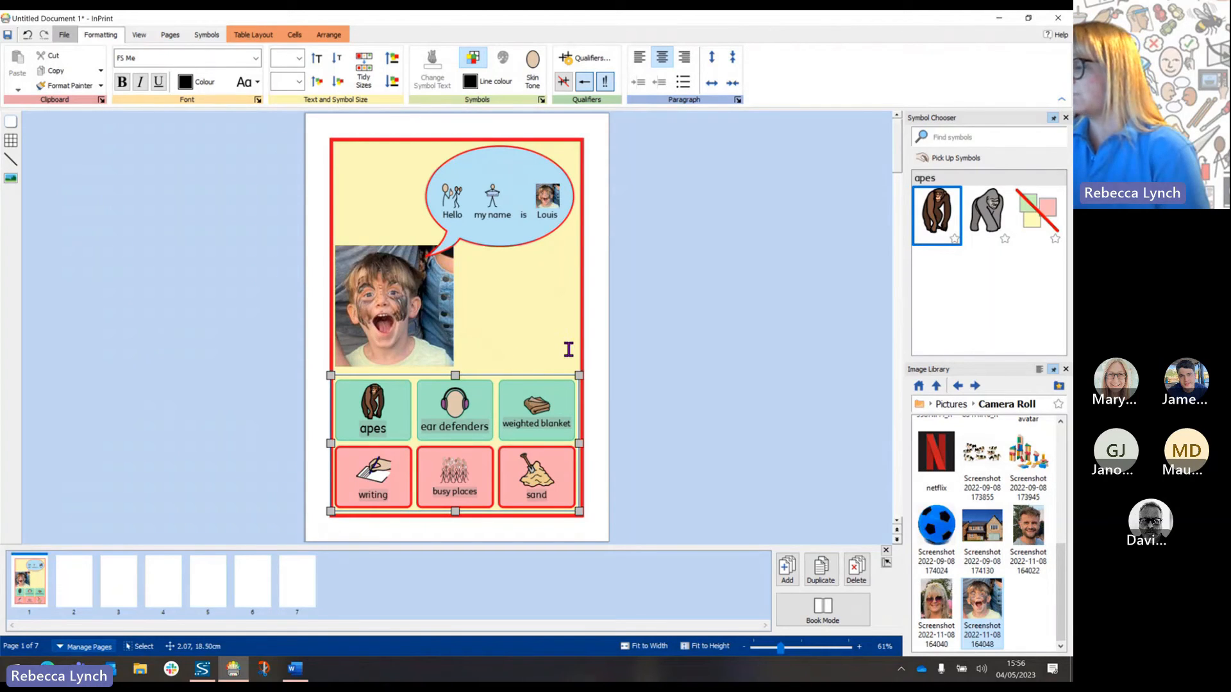
click(860, 647)
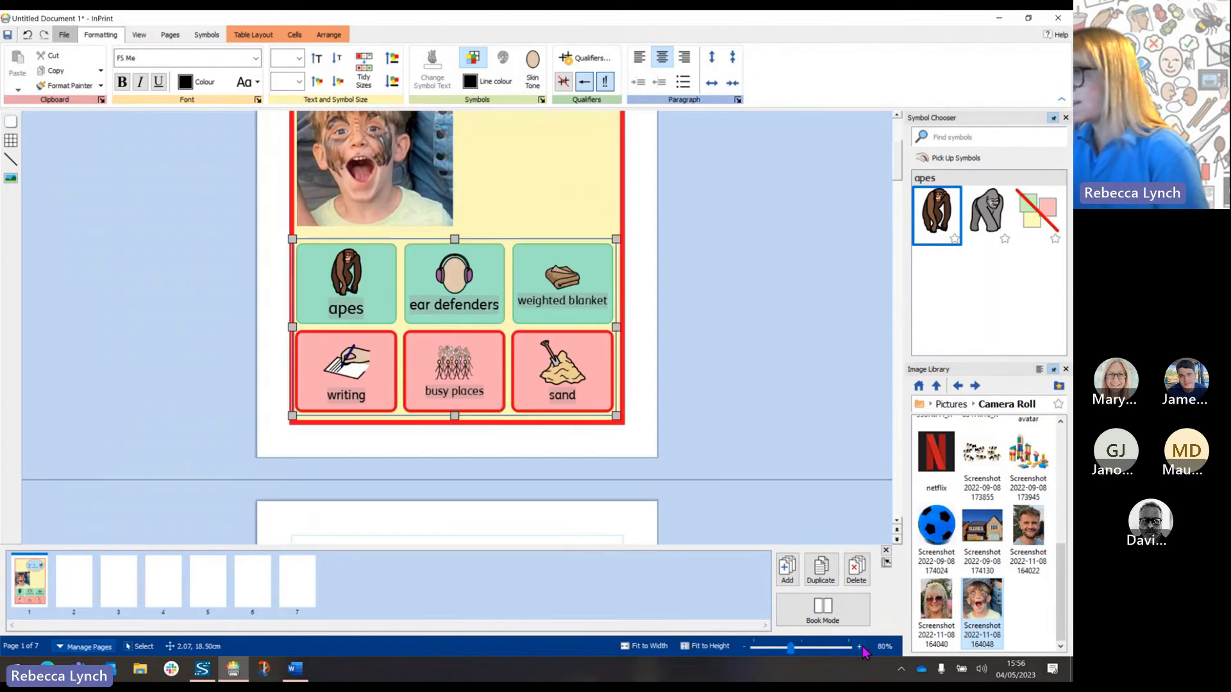
click(861, 648)
click(860, 647)
click(861, 647)
click(861, 648)
click(860, 648)
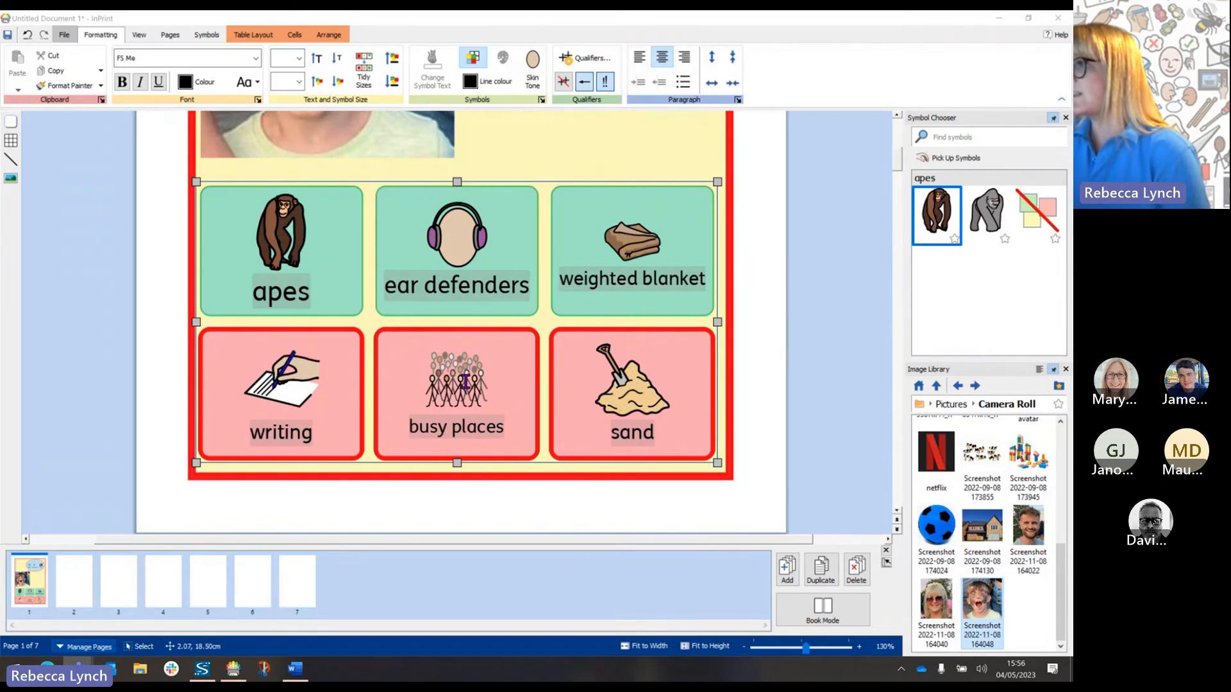
click(507, 425)
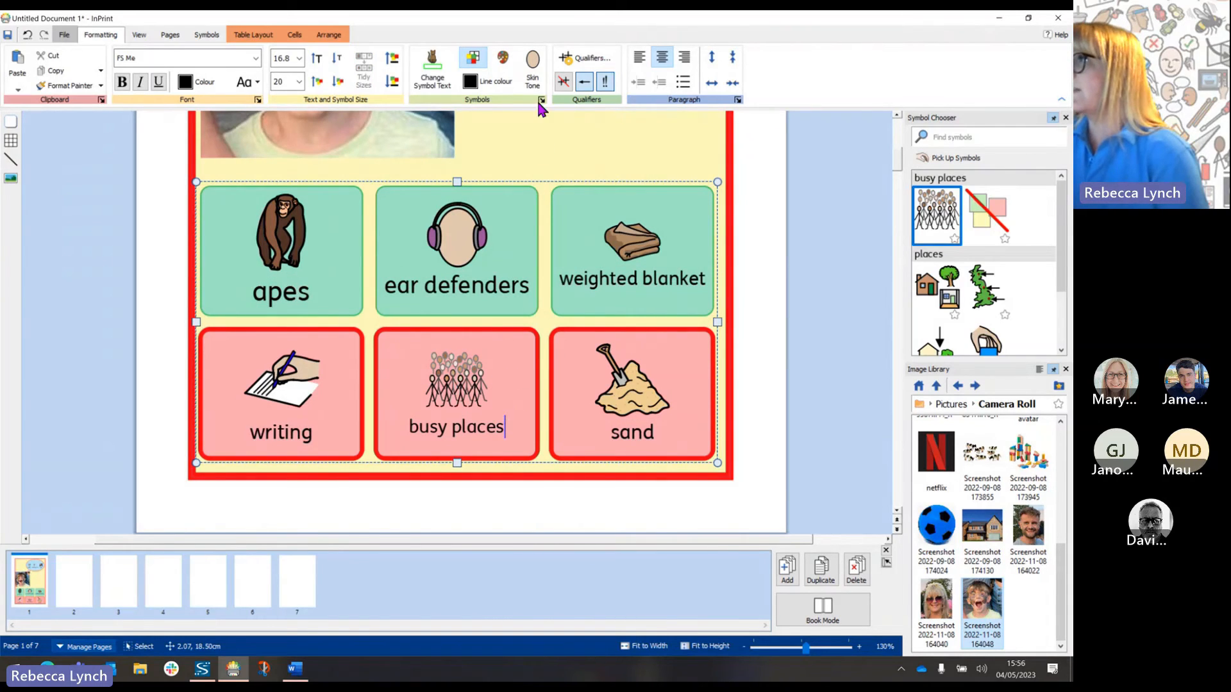
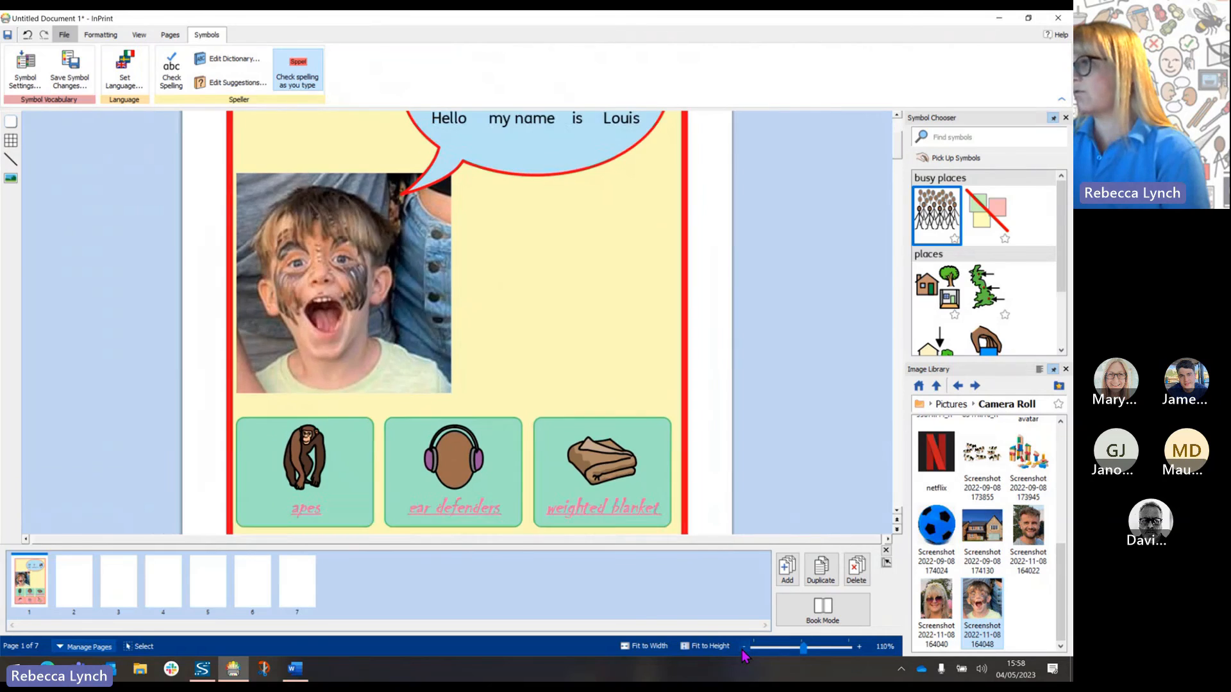
Insert a table of two rows and four columns near the upper edge of page 2.
click(743, 647)
click(743, 646)
click(744, 647)
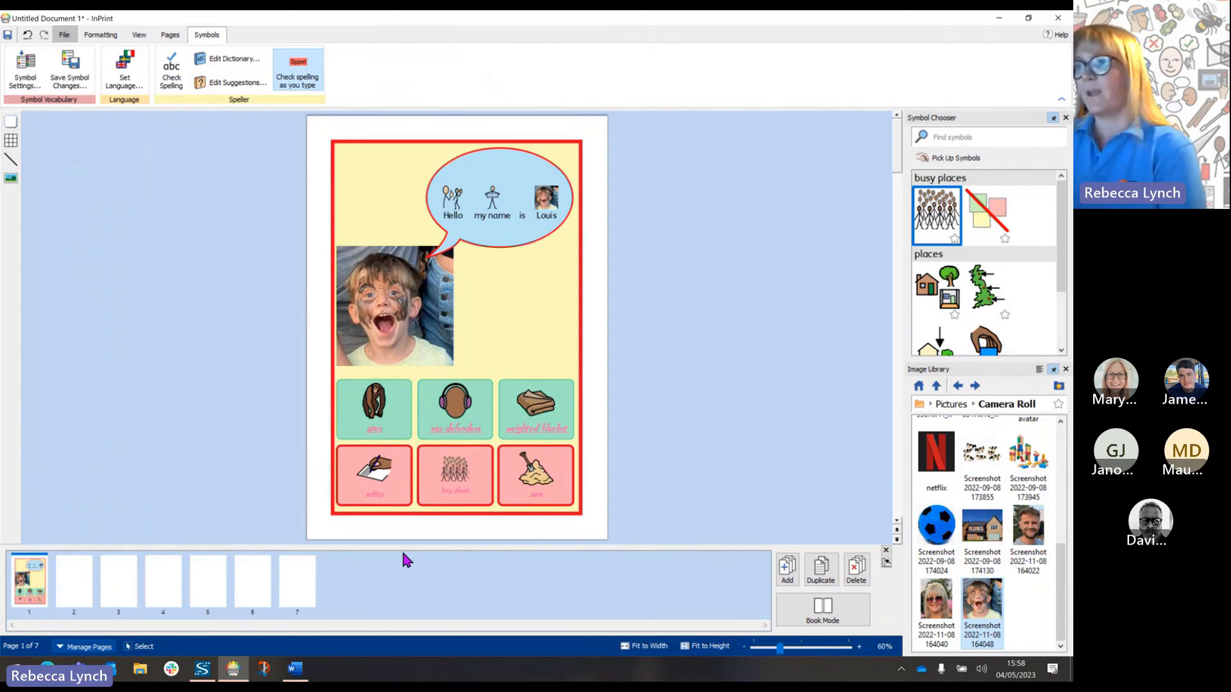
click(82, 570)
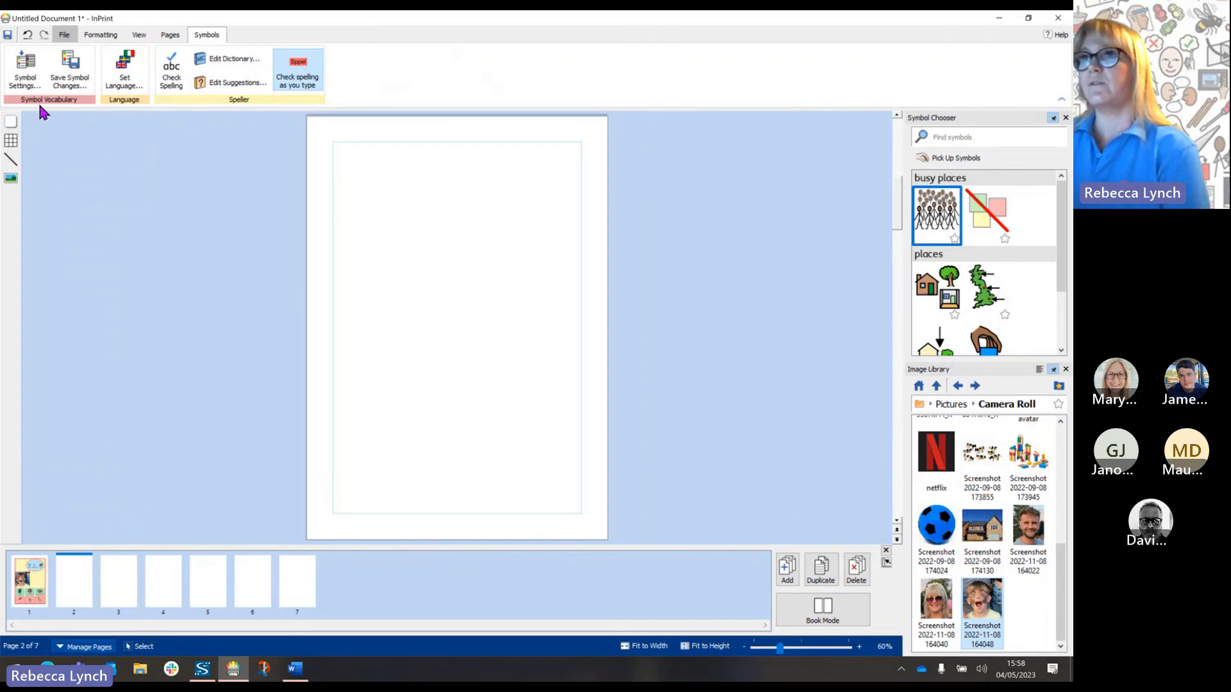
click(5, 142)
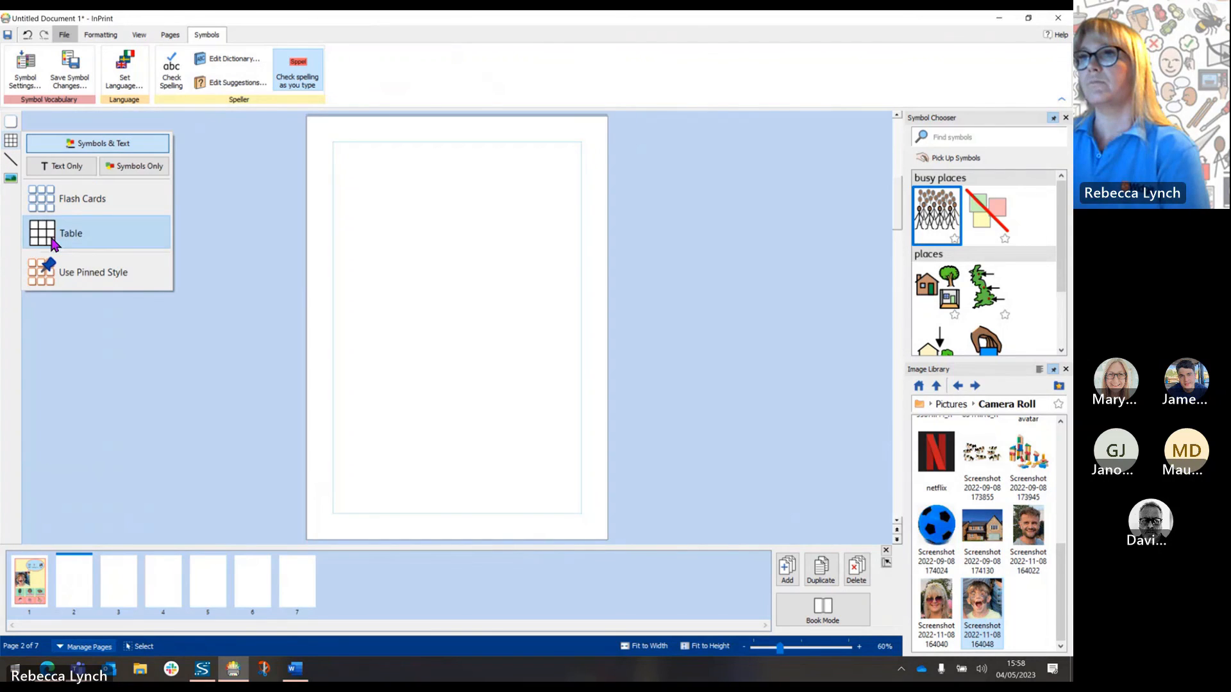
mouse_move(53, 247)
click(109, 270)
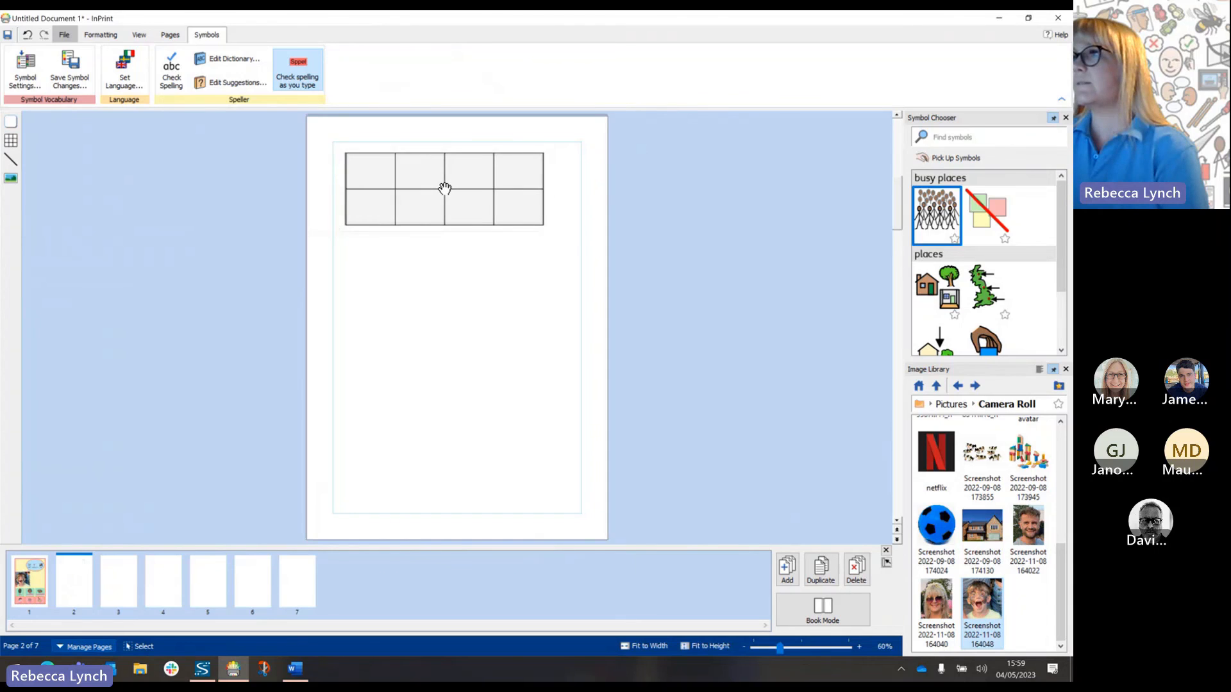
click(445, 188)
Enlarge the table to rows about 5.5 cm high and widen it almost to the page margin.
drag(445, 226, 467, 311)
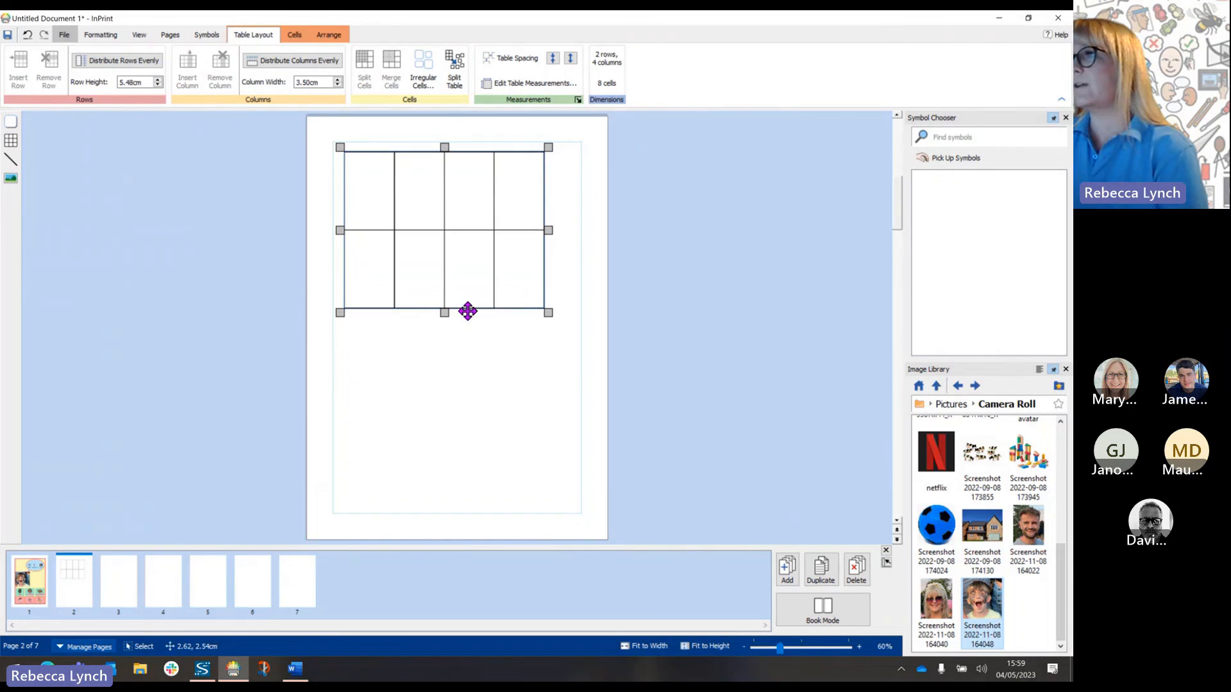
drag(548, 230, 572, 237)
click(686, 205)
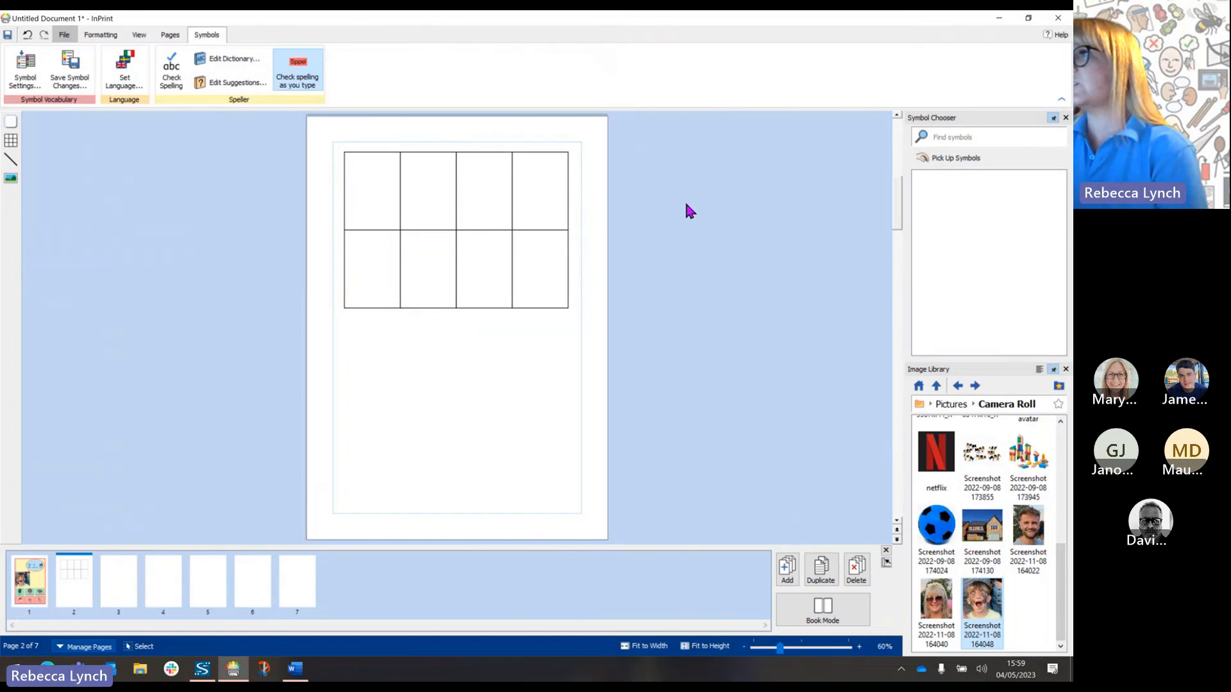
Enter the word "poo" in the first cell of the table.
click(379, 216)
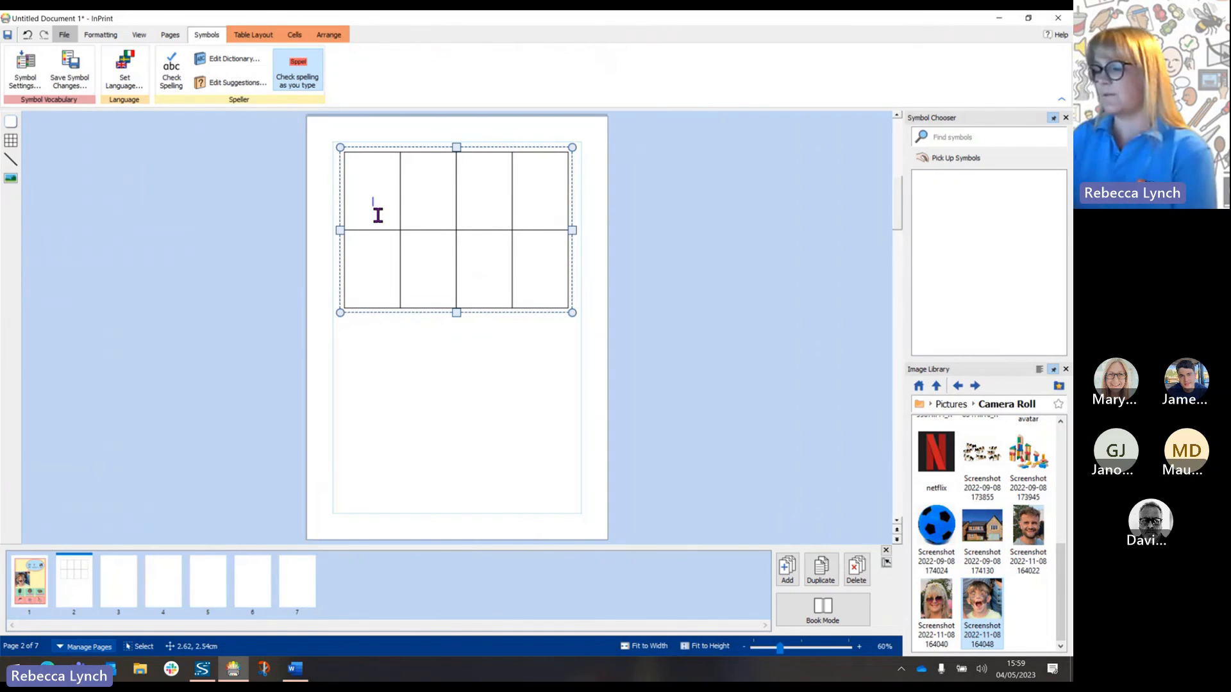
text(poo)
click(442, 344)
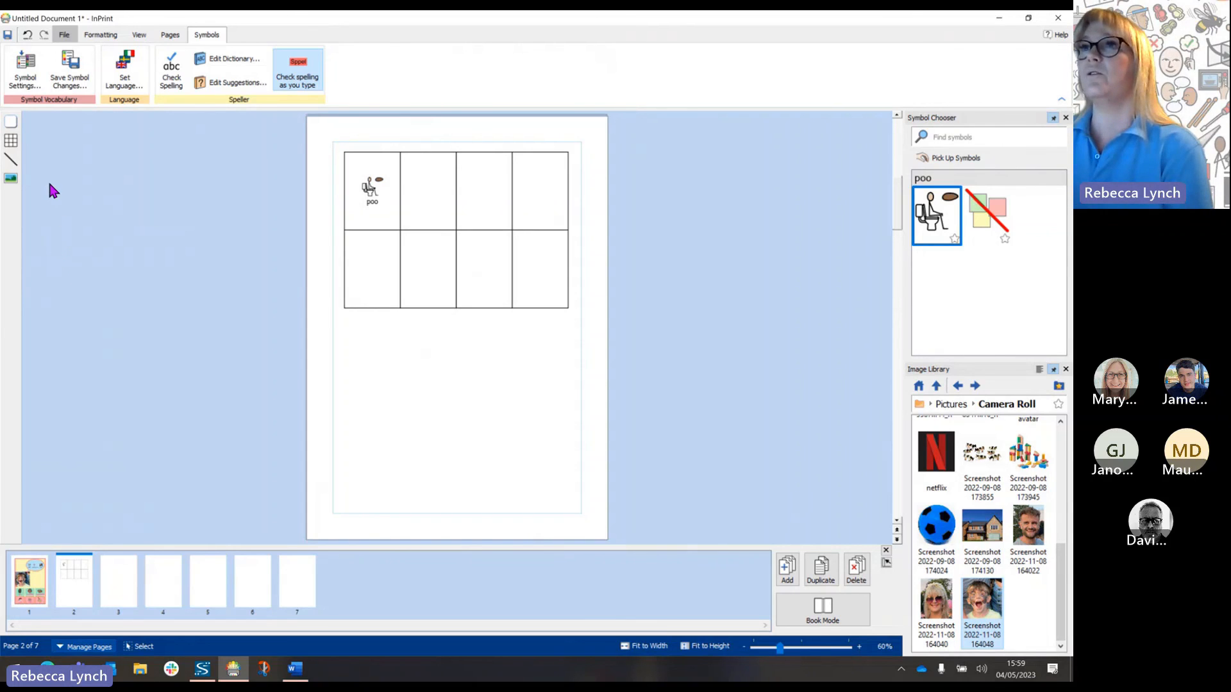
Enable all four restricted symbol categories, including Psychiatry and Explicit Symbols, in the symbol vocabulary settings.
click(34, 75)
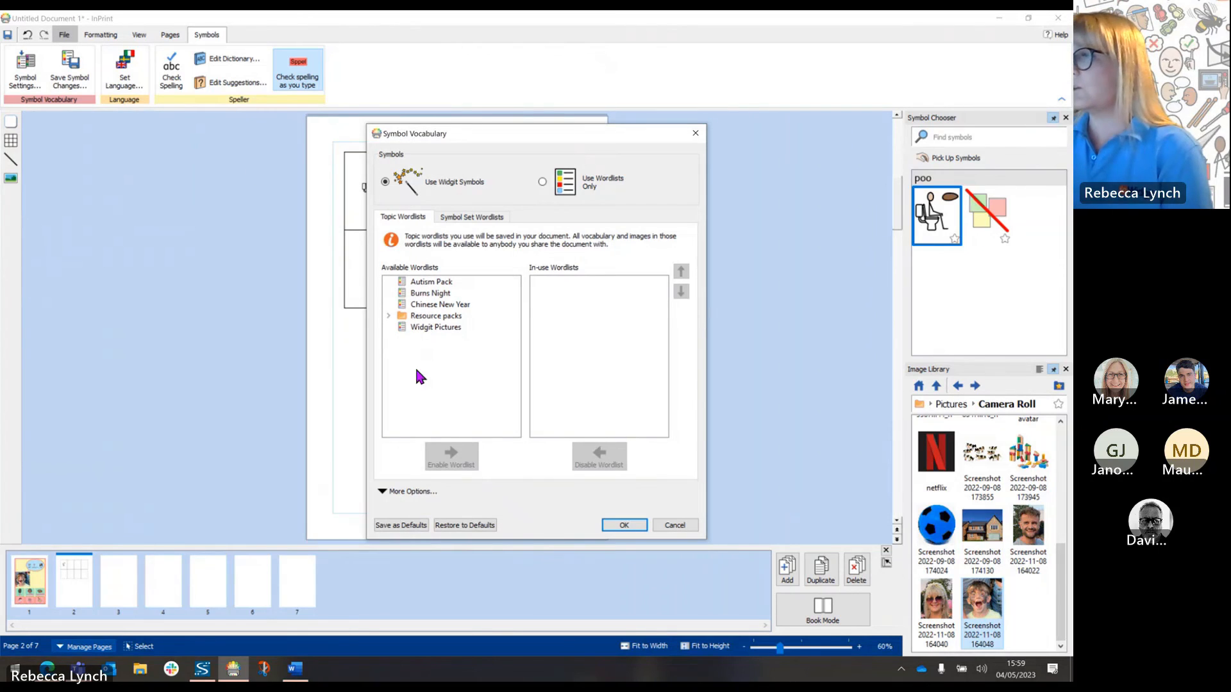
click(383, 492)
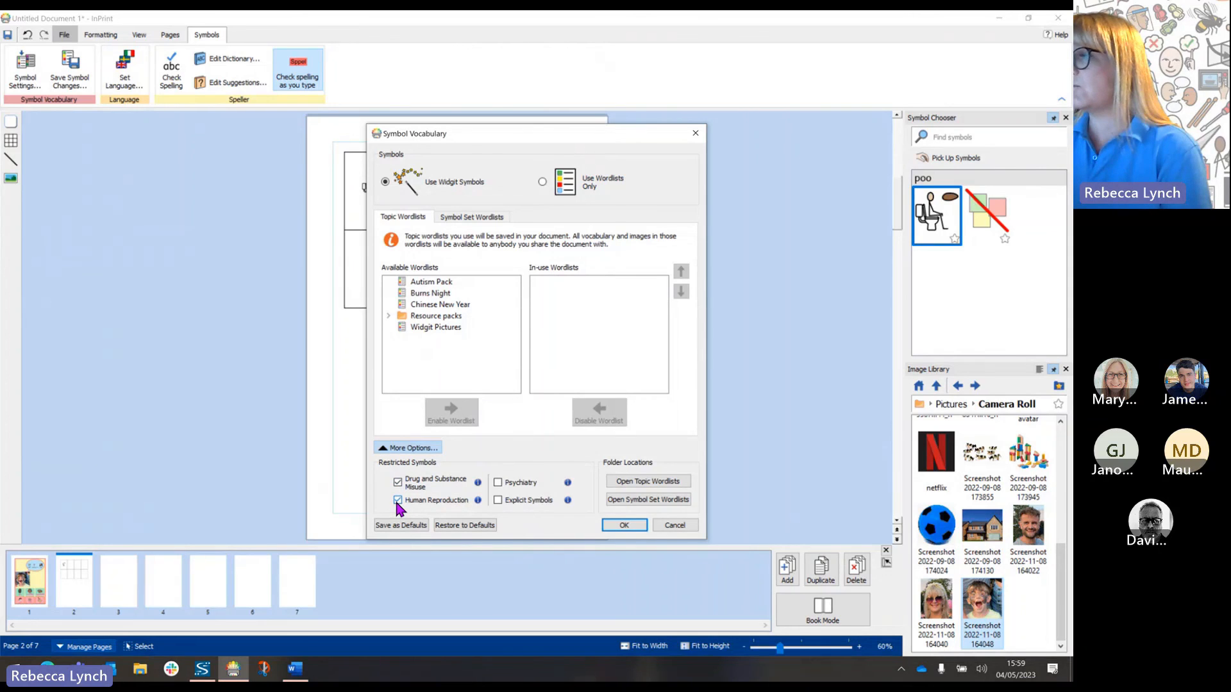
click(498, 483)
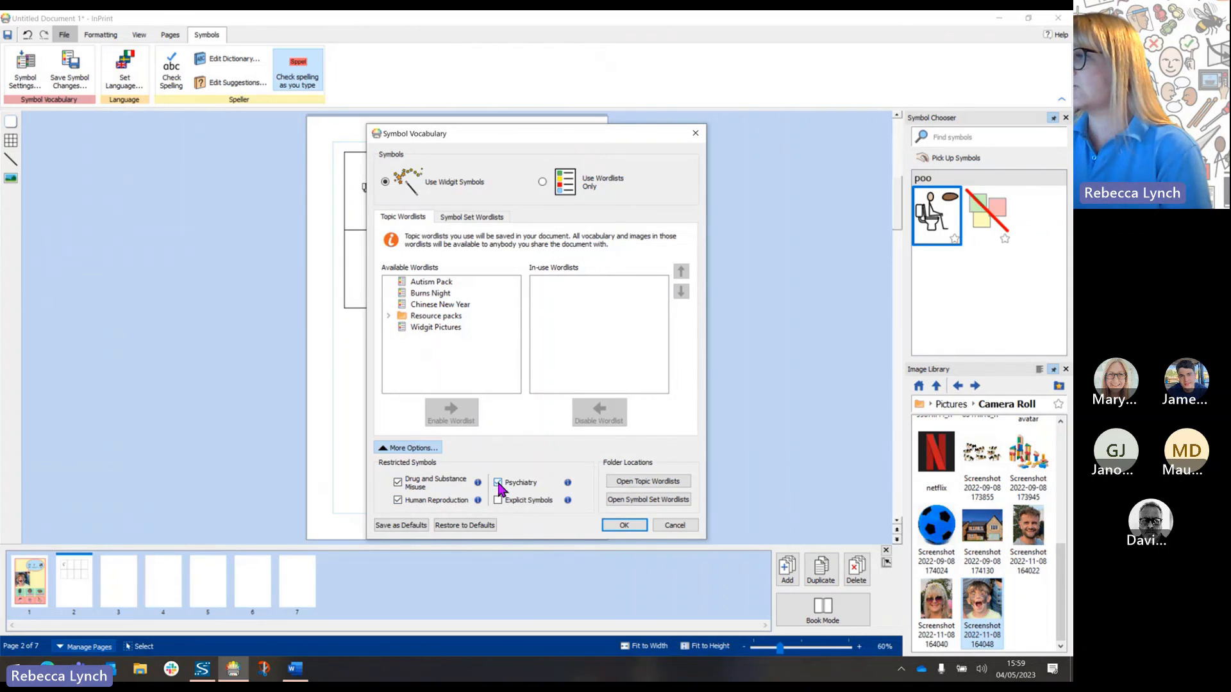
click(498, 501)
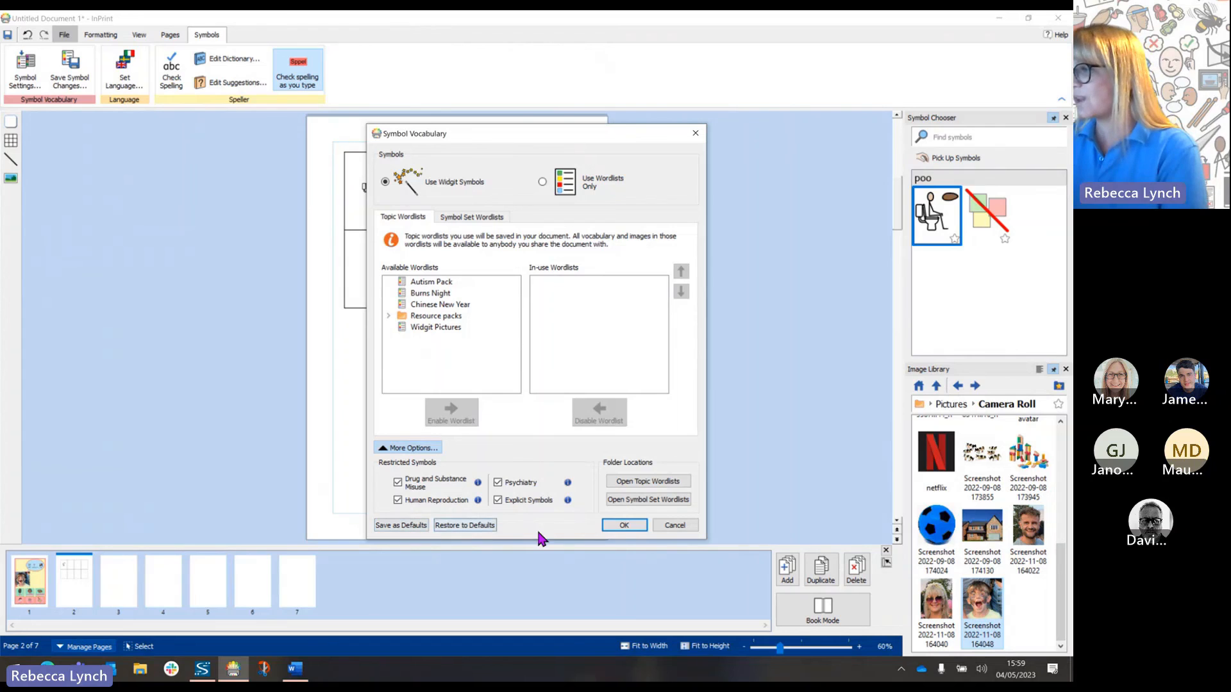
click(625, 523)
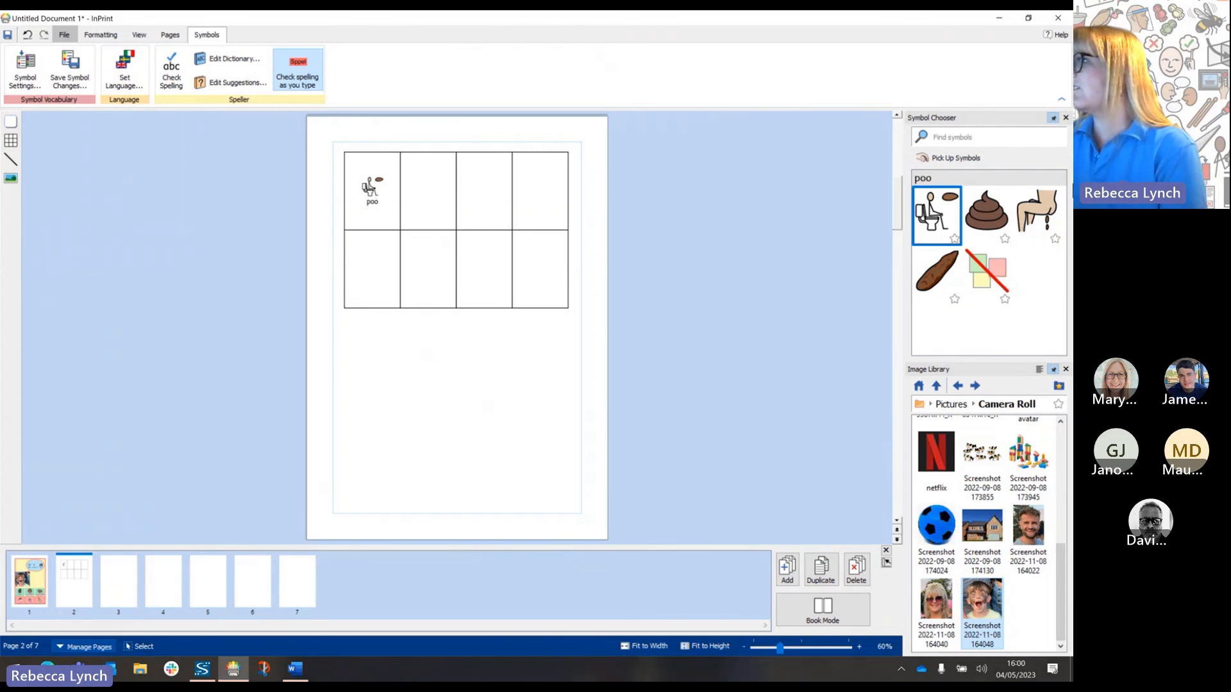
Swap the "poo" symbol for the close-up seated figure and enter "breasts" in the second cell of the first row.
click(1045, 212)
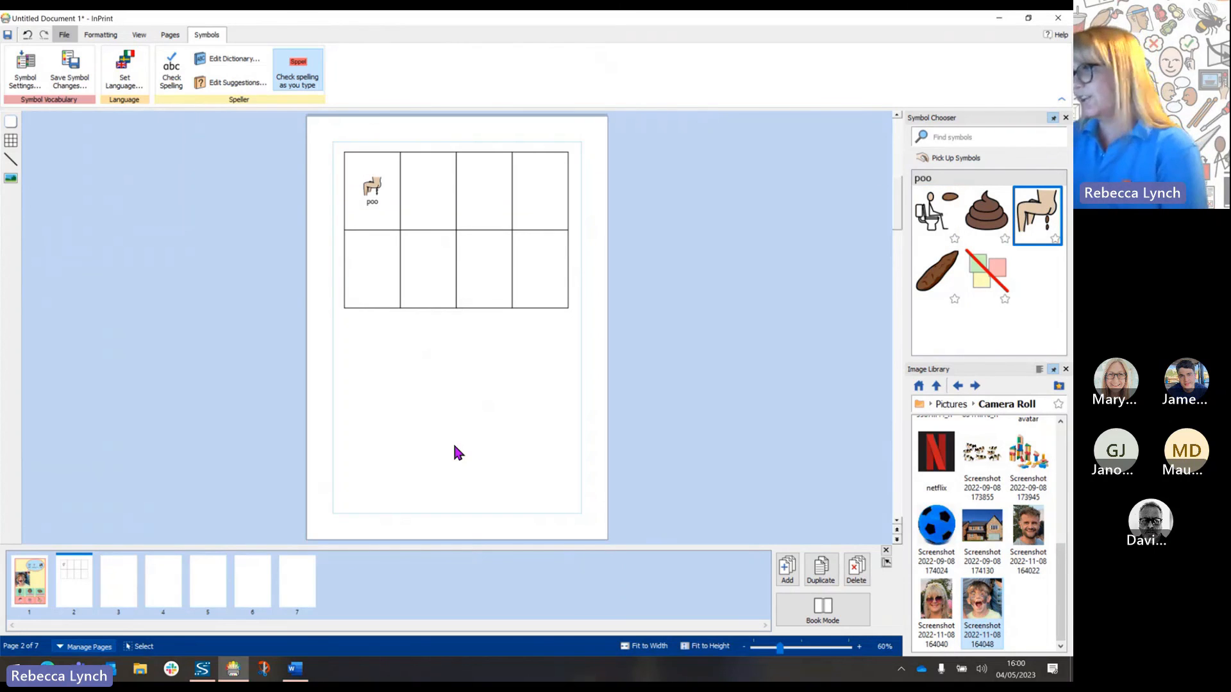
click(451, 197)
text(breasts)
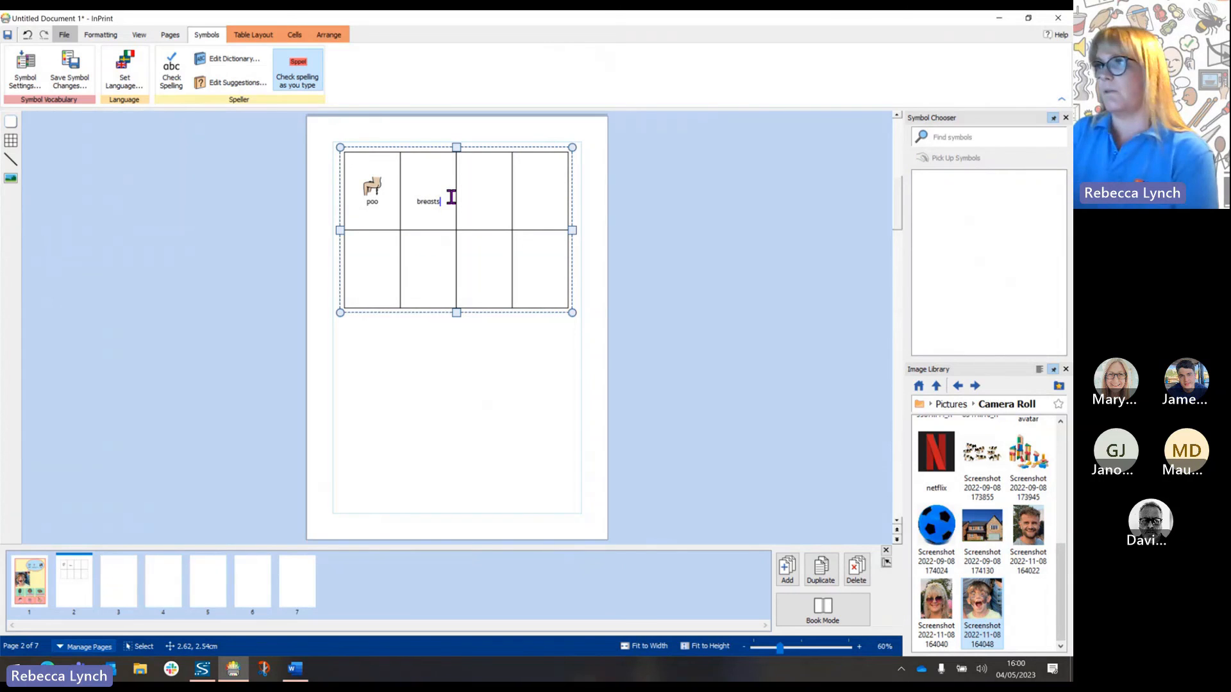
click(385, 414)
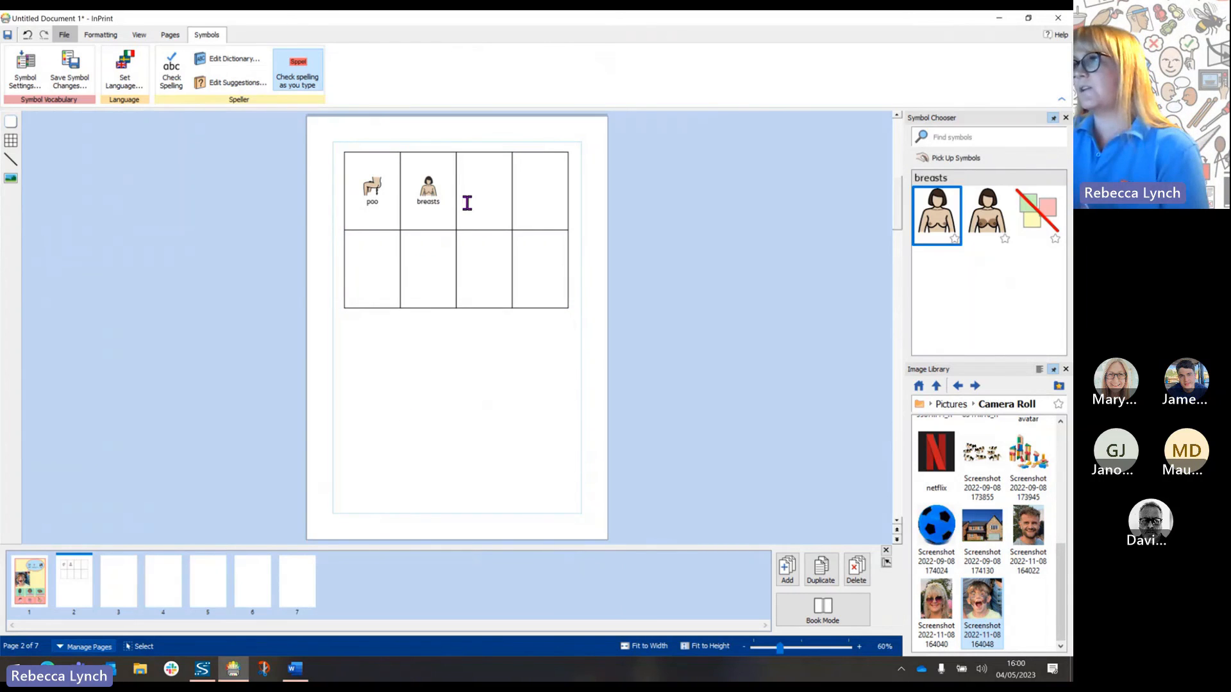
Clear the words and symbols from the first two cells of the table.
click(500, 195)
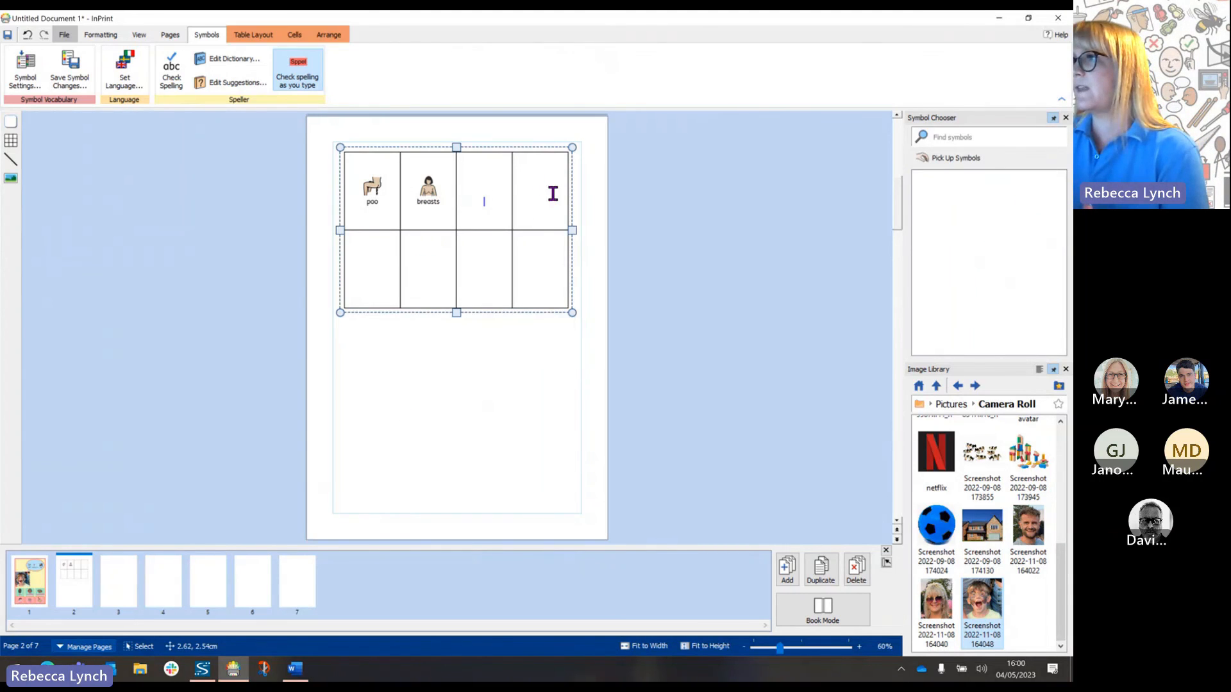
click(553, 192)
drag(442, 200, 369, 193)
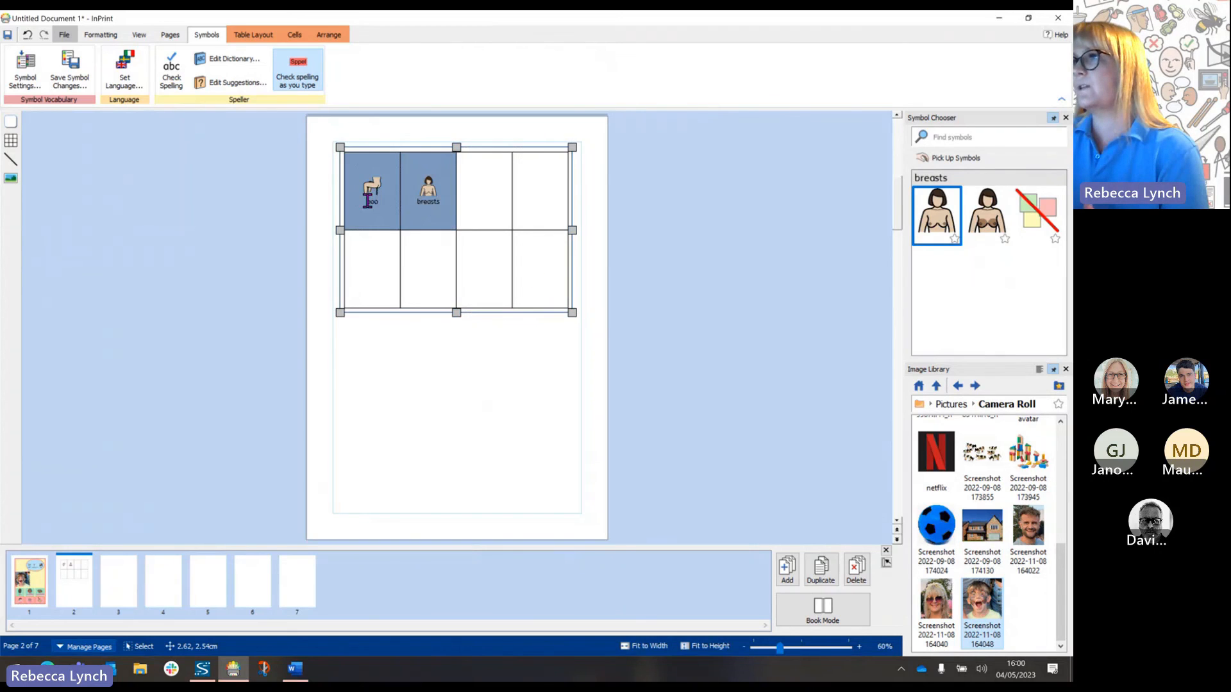
key(Delete)
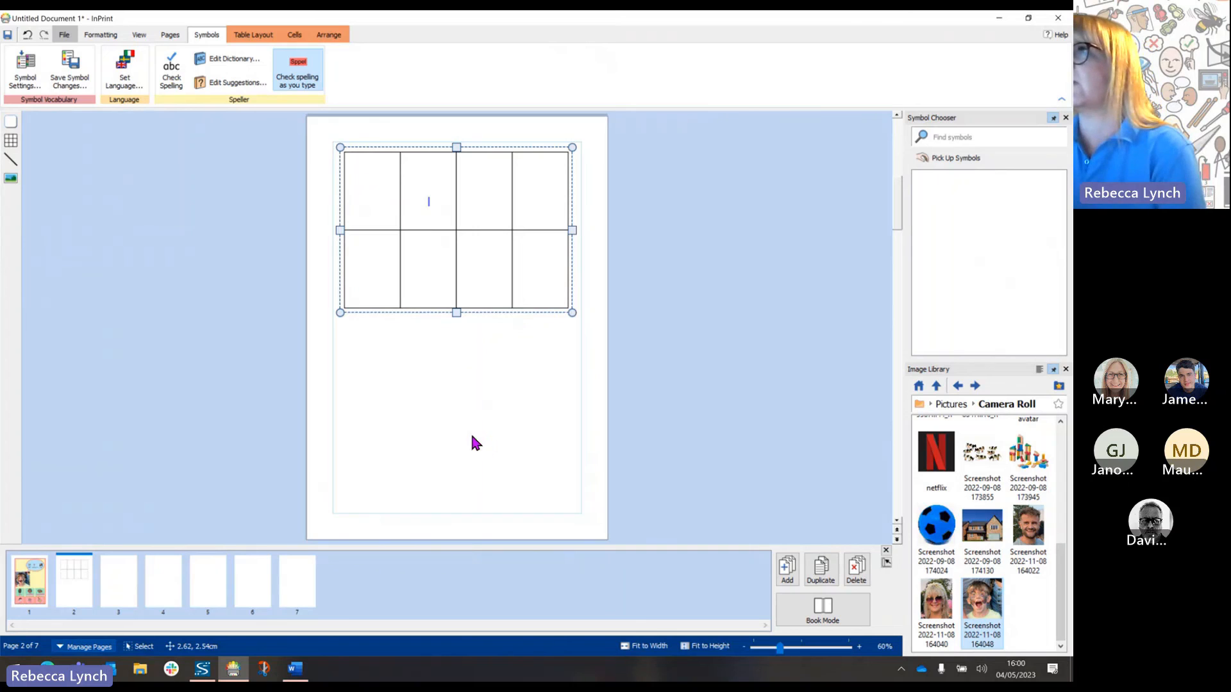
click(326, 207)
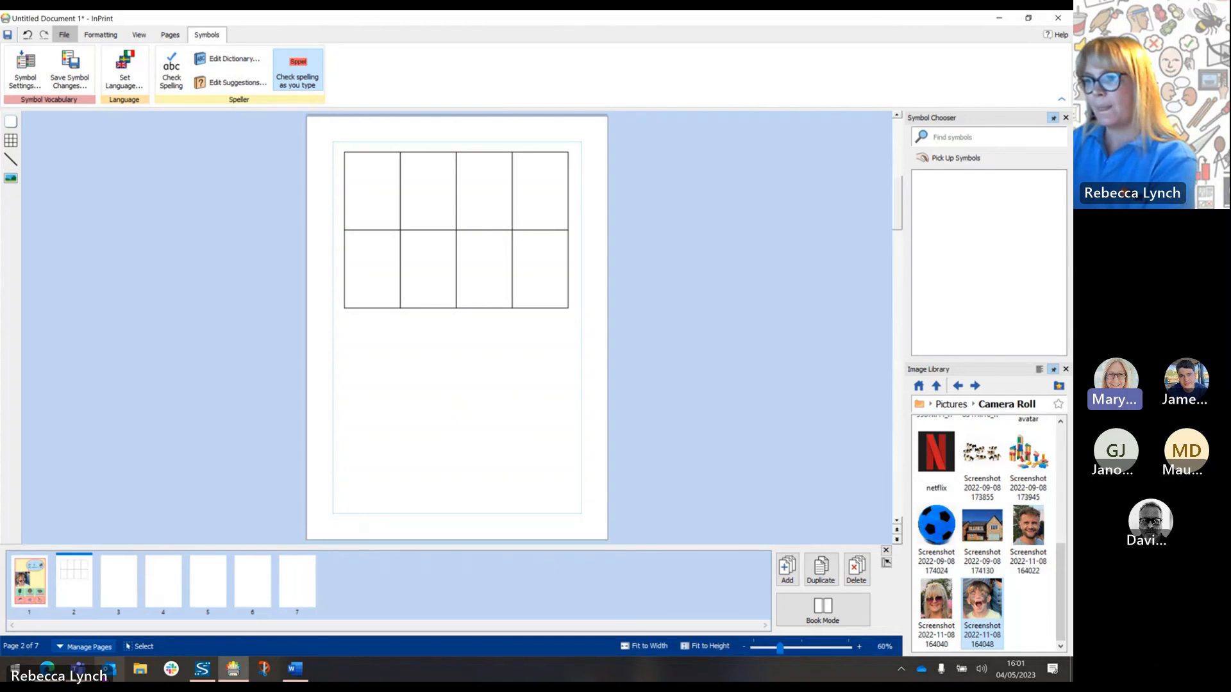
Switch to the Microsoft Teams meeting window and view a participant's contact card.
mouse_move(76, 671)
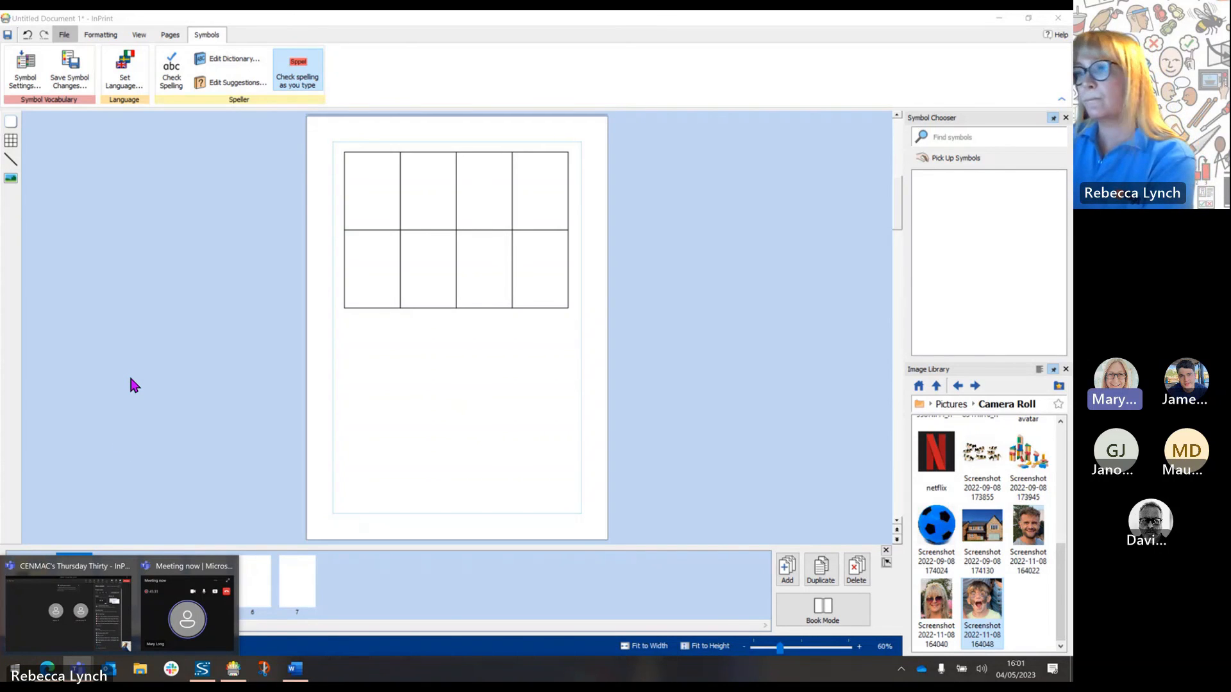
click(84, 606)
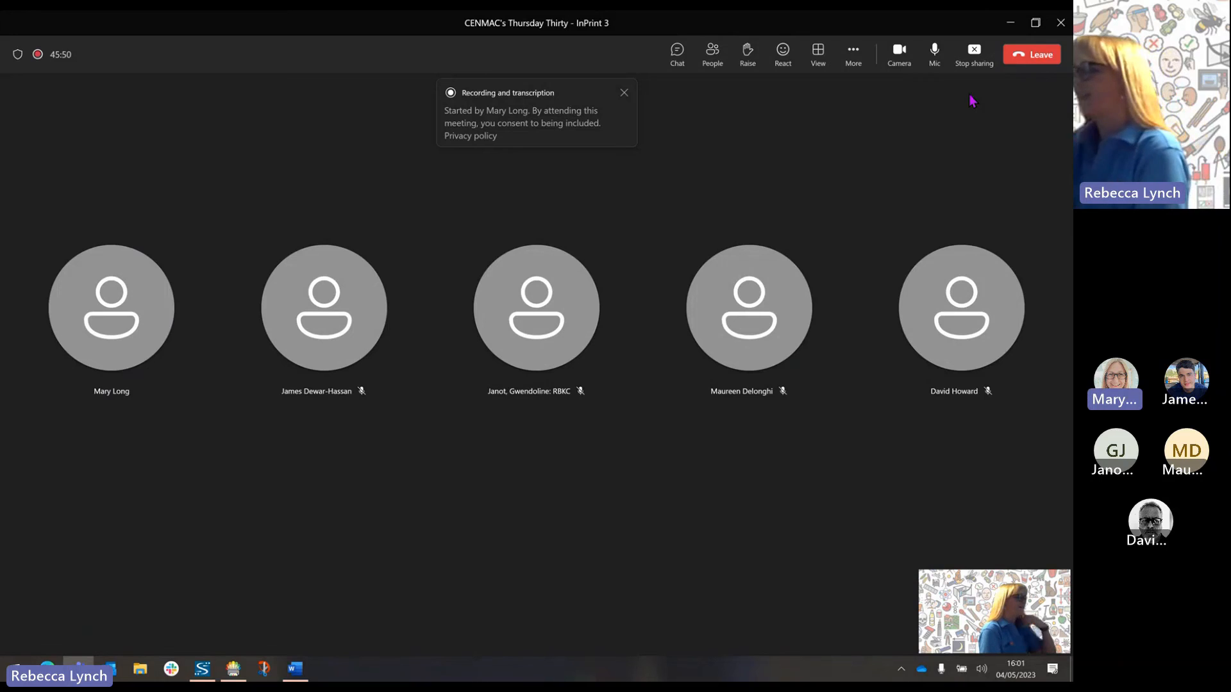
click(340, 354)
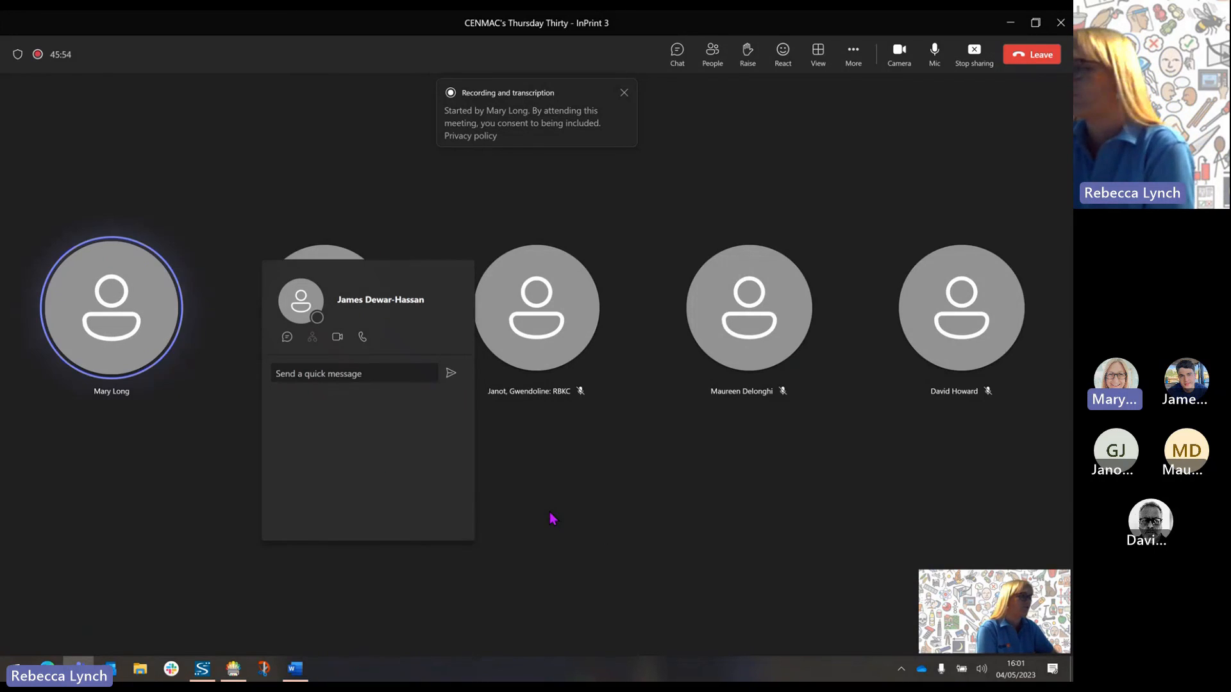